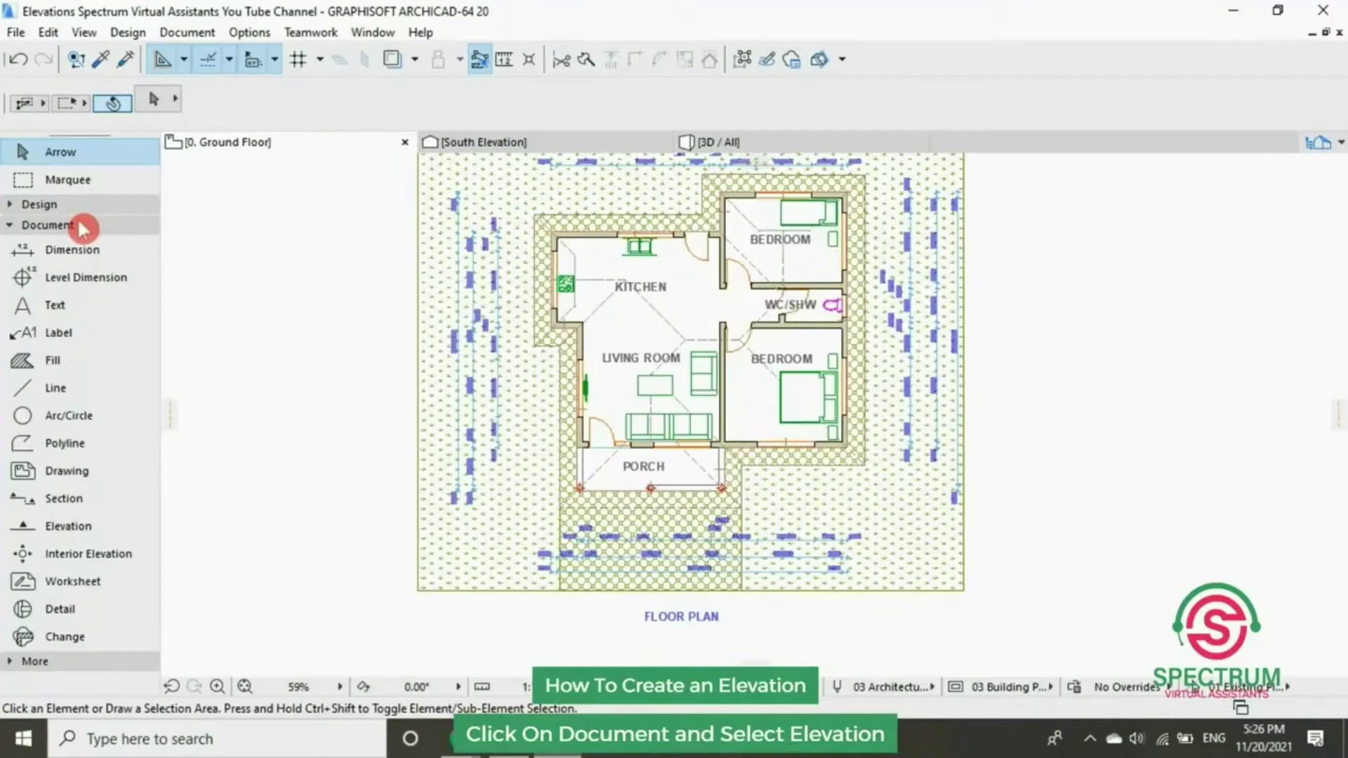
Draw an elevation line beneath the floor plan aimed up at the house, then select its South Elevation4 marker
{"action": "left_click", "coordinate": [83, 228]}
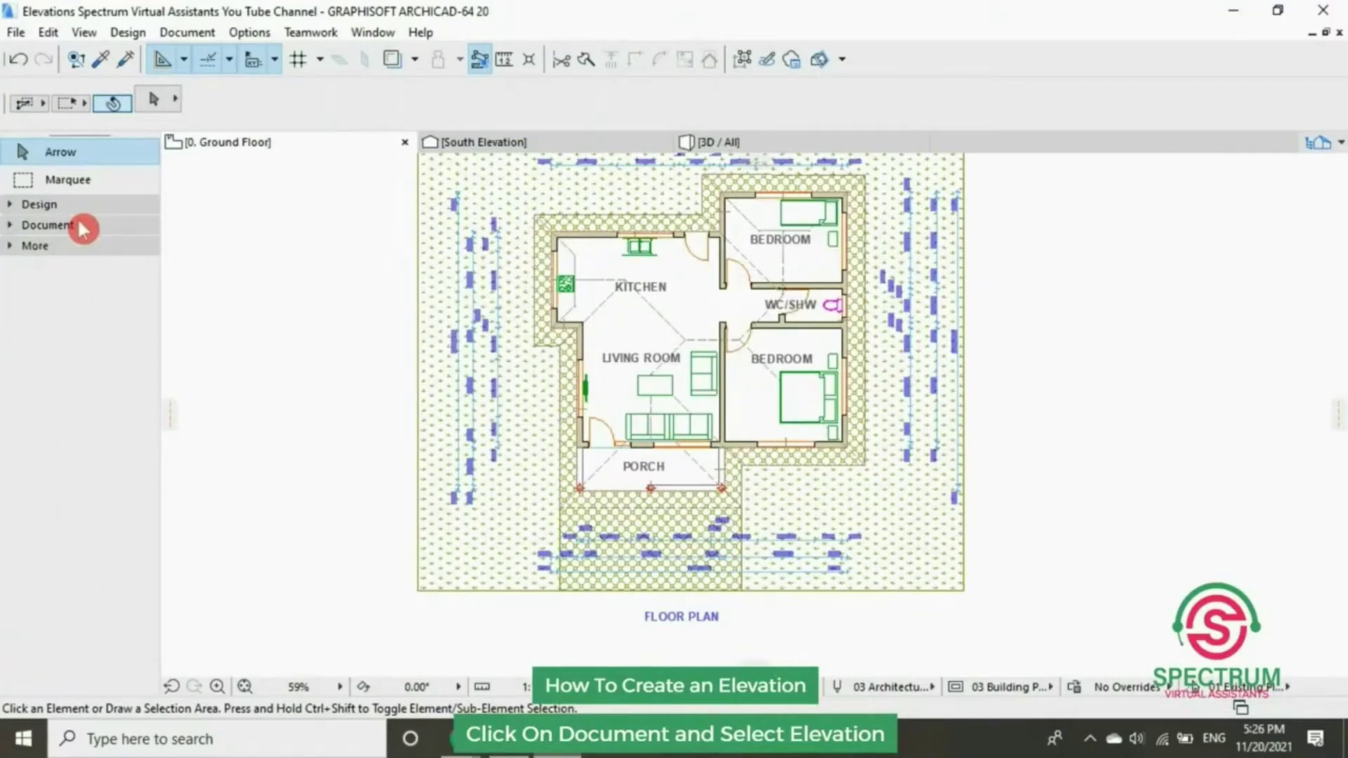
{"action": "left_click", "coordinate": [82, 229]}
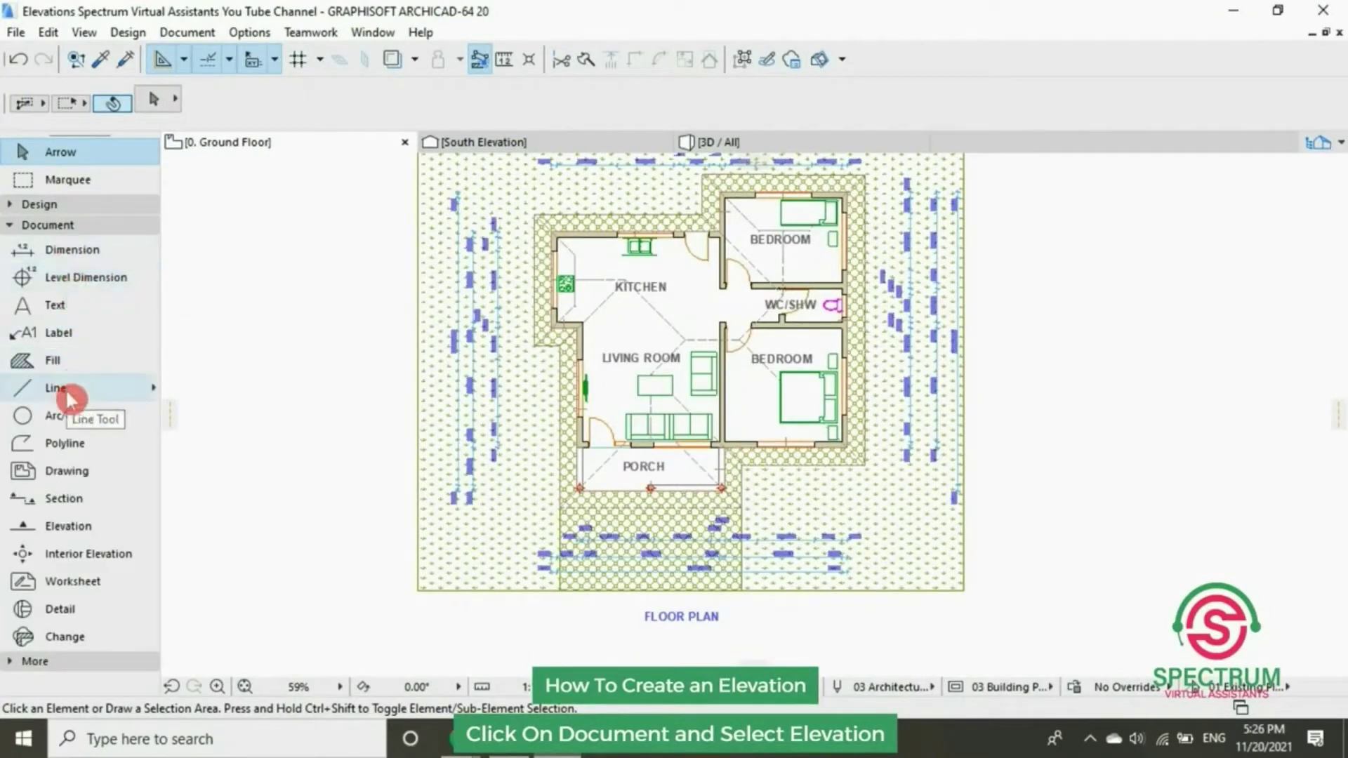
{"action": "left_click", "coordinate": [89, 532]}
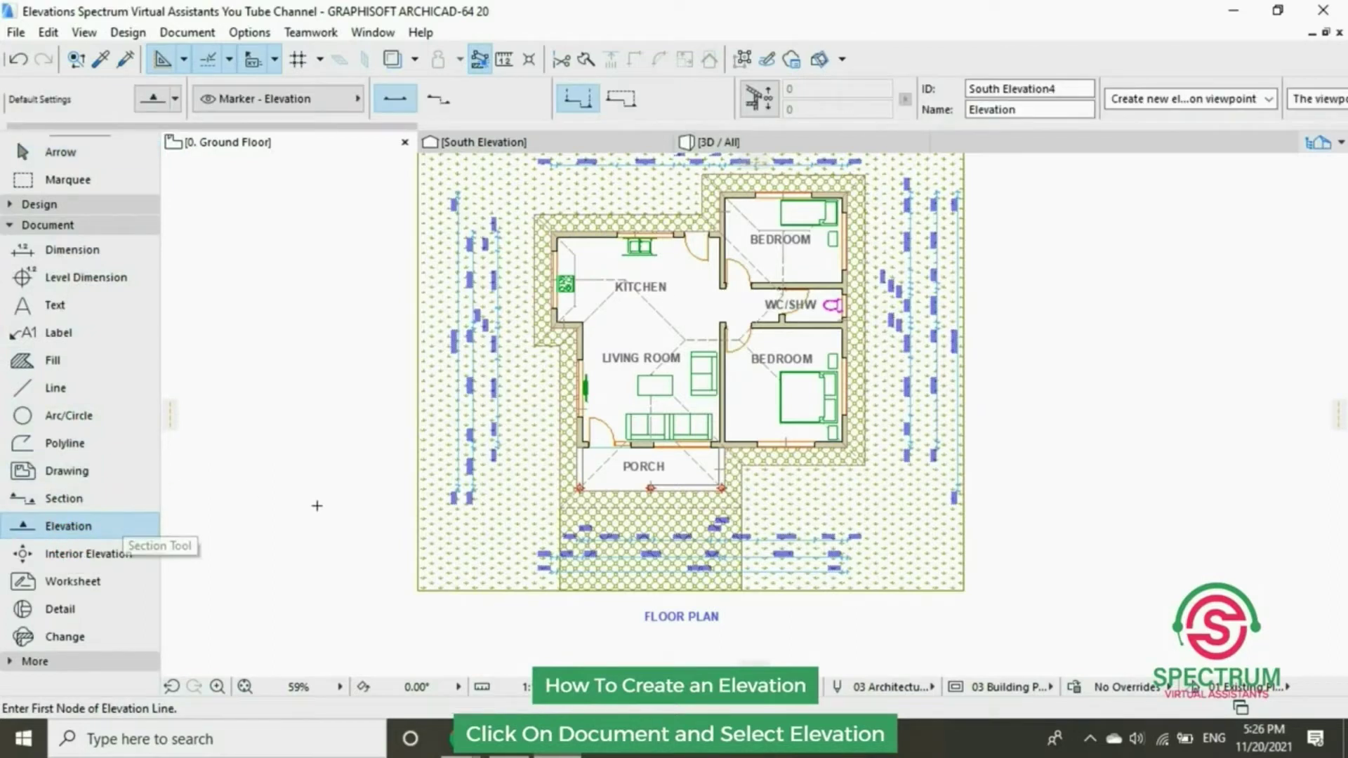
{"action": "scroll", "coordinate": [362, 502], "scroll_direction": "down", "scroll_amount": 2}
{"action": "scroll", "coordinate": [395, 629], "scroll_direction": "up", "scroll_amount": 2}
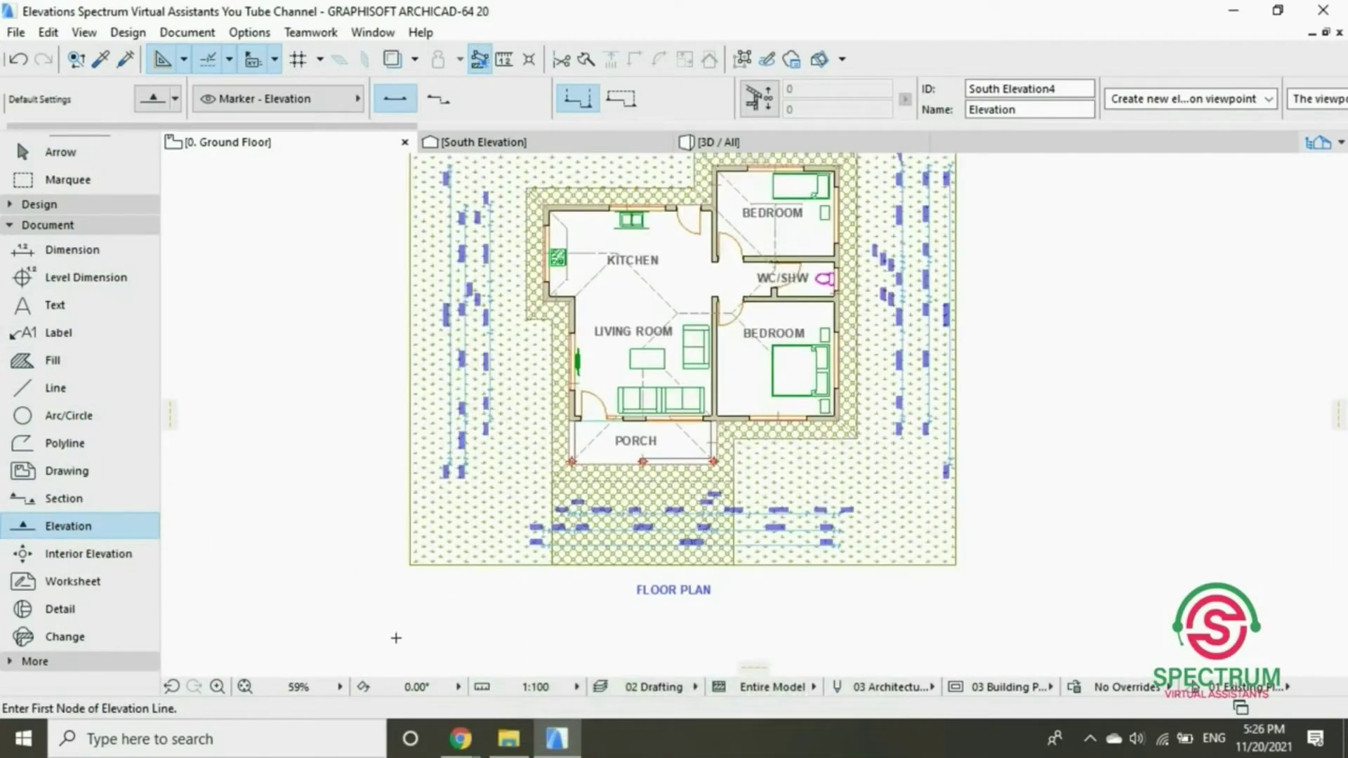
{"action": "left_click", "coordinate": [357, 630]}
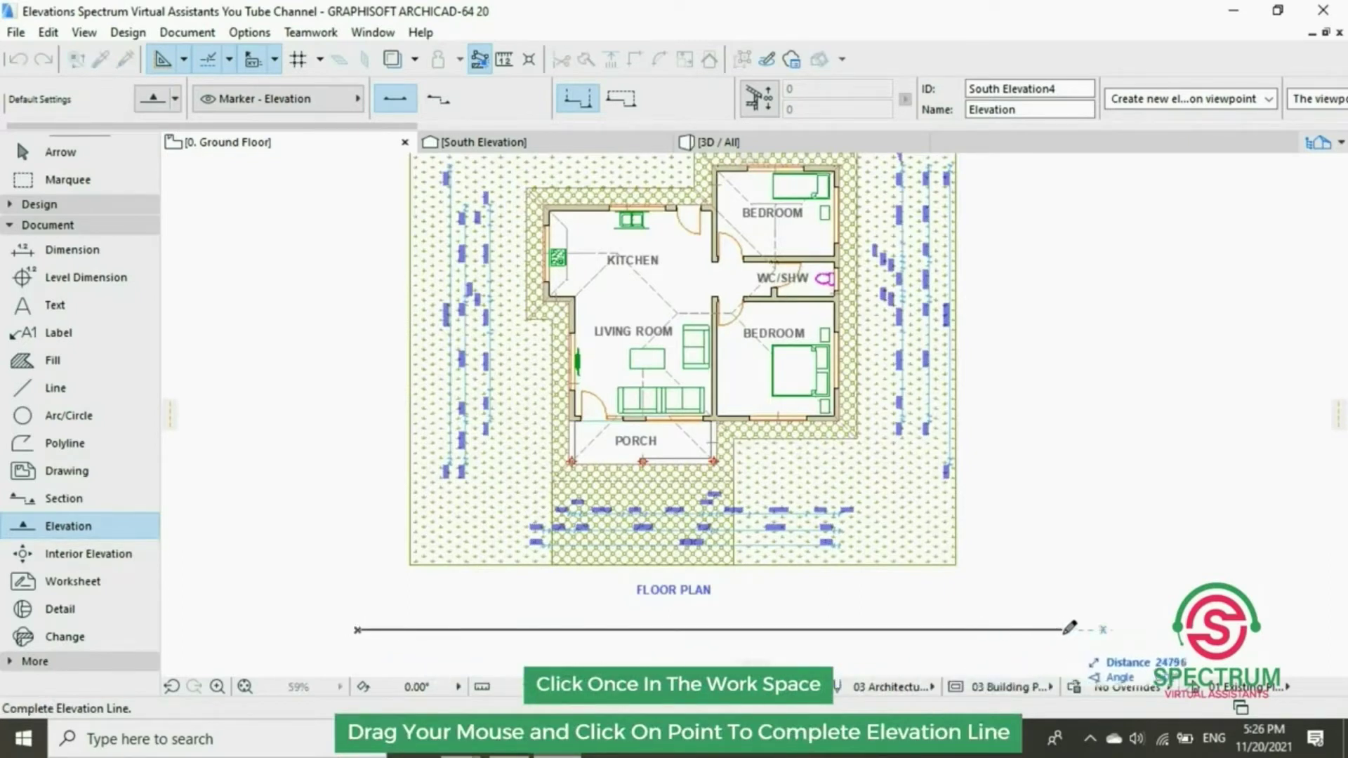
{"action": "left_click", "coordinate": [1068, 630]}
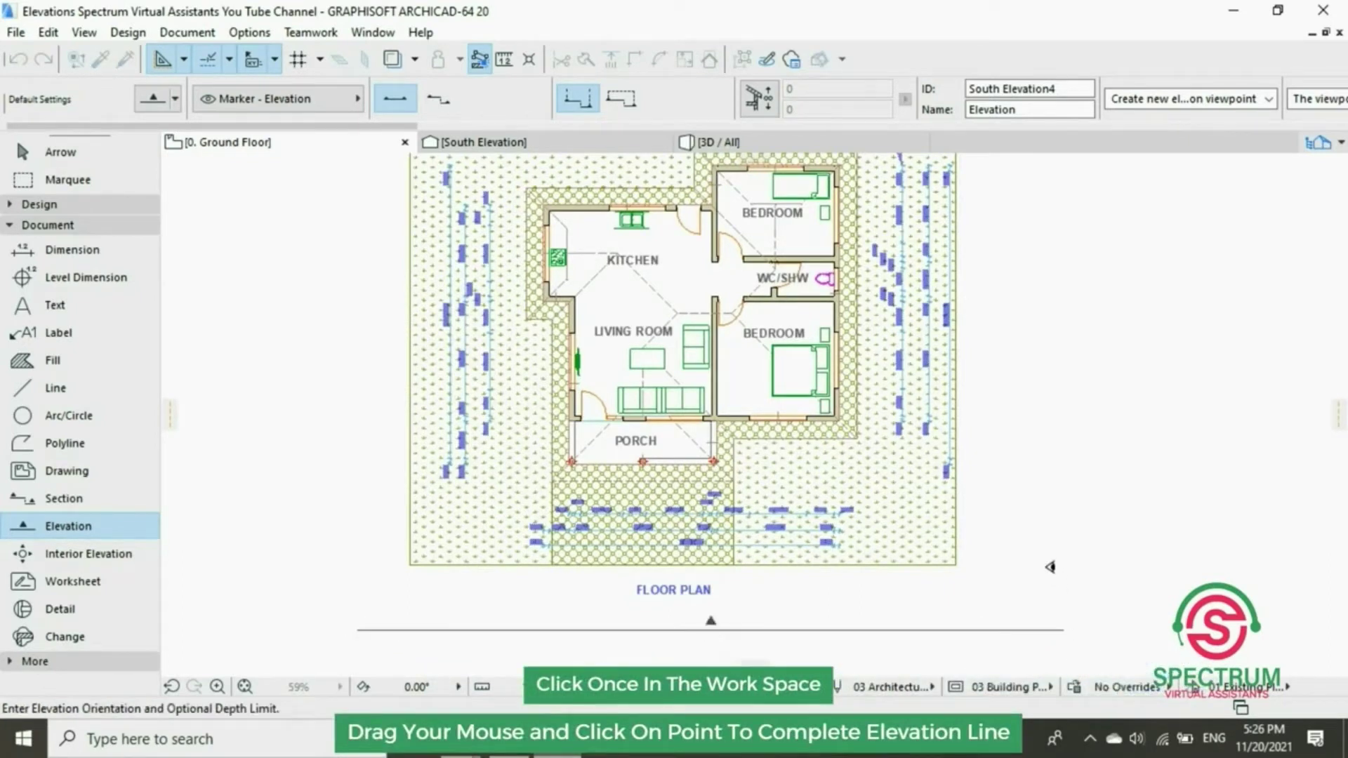
{"action": "left_click", "coordinate": [1055, 590]}
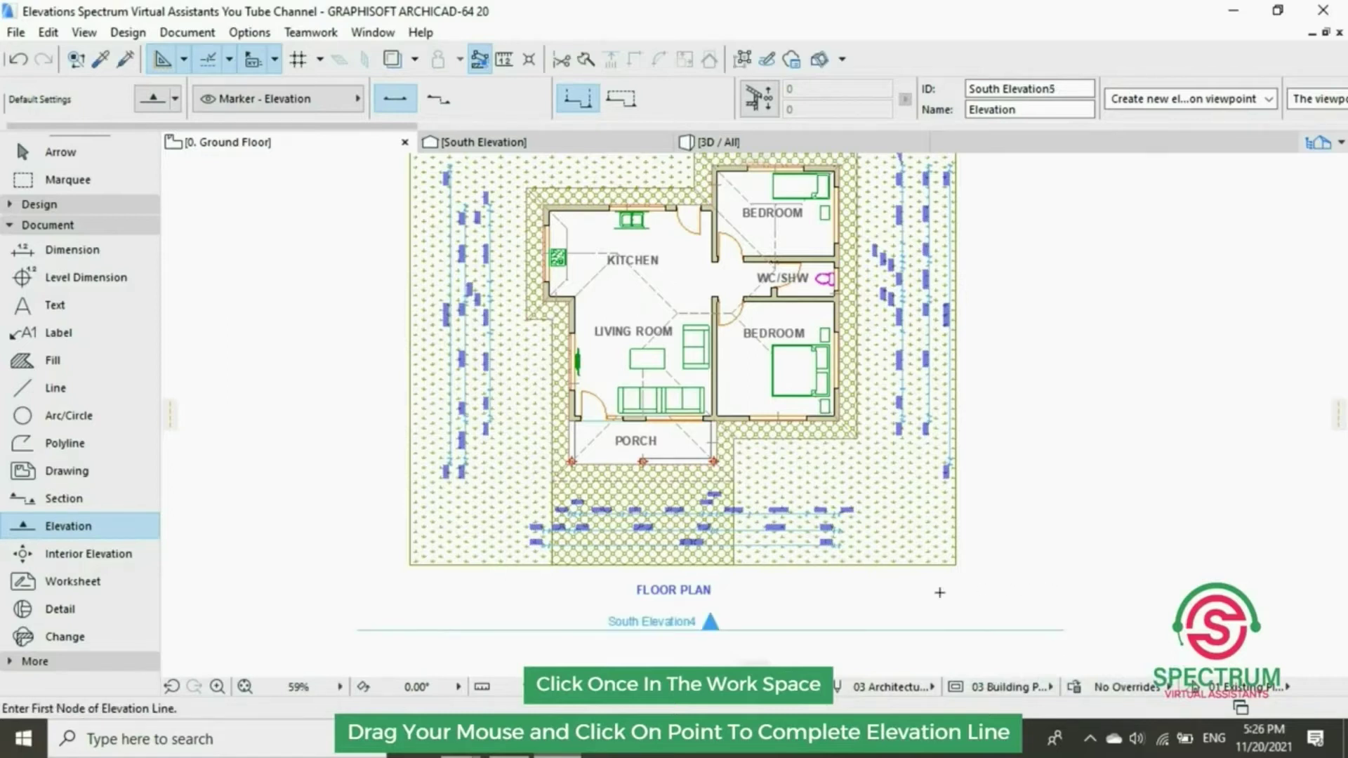
{"action": "scroll", "coordinate": [669, 633], "scroll_direction": "up", "scroll_amount": 2}
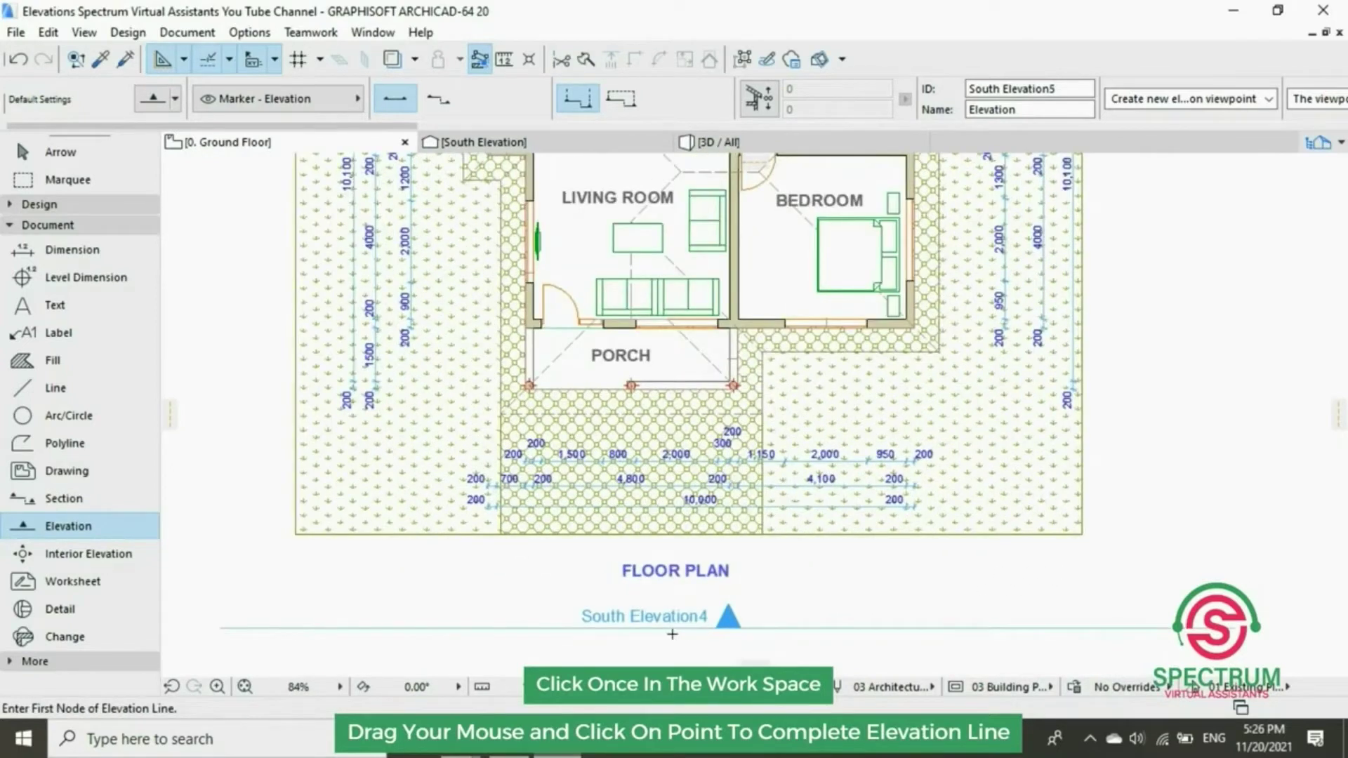
{"action": "key", "text": "Escape"}
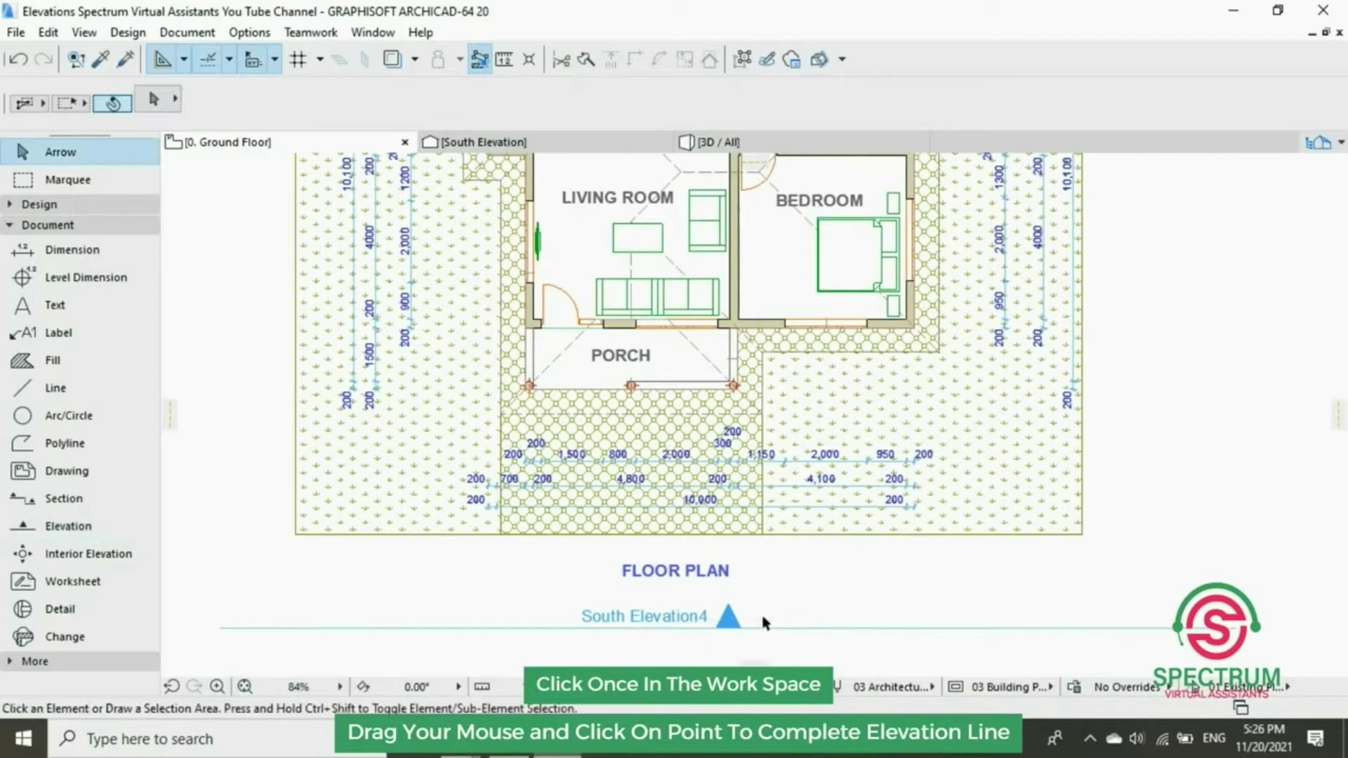
{"action": "left_click", "coordinate": [762, 628]}
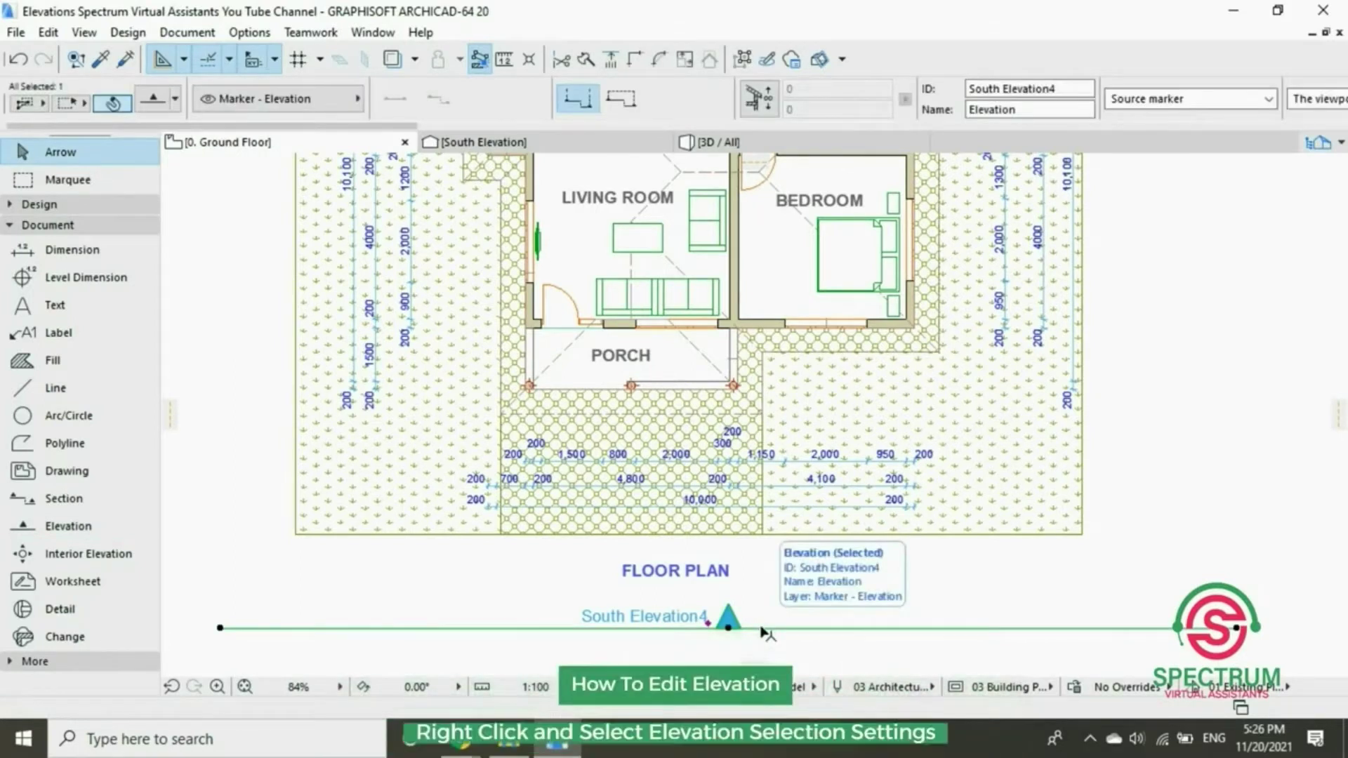
In the marker's Elevation Selection Settings, replace the Reference ID with 'South Elevation'
{"action": "right_click", "coordinate": [762, 630]}
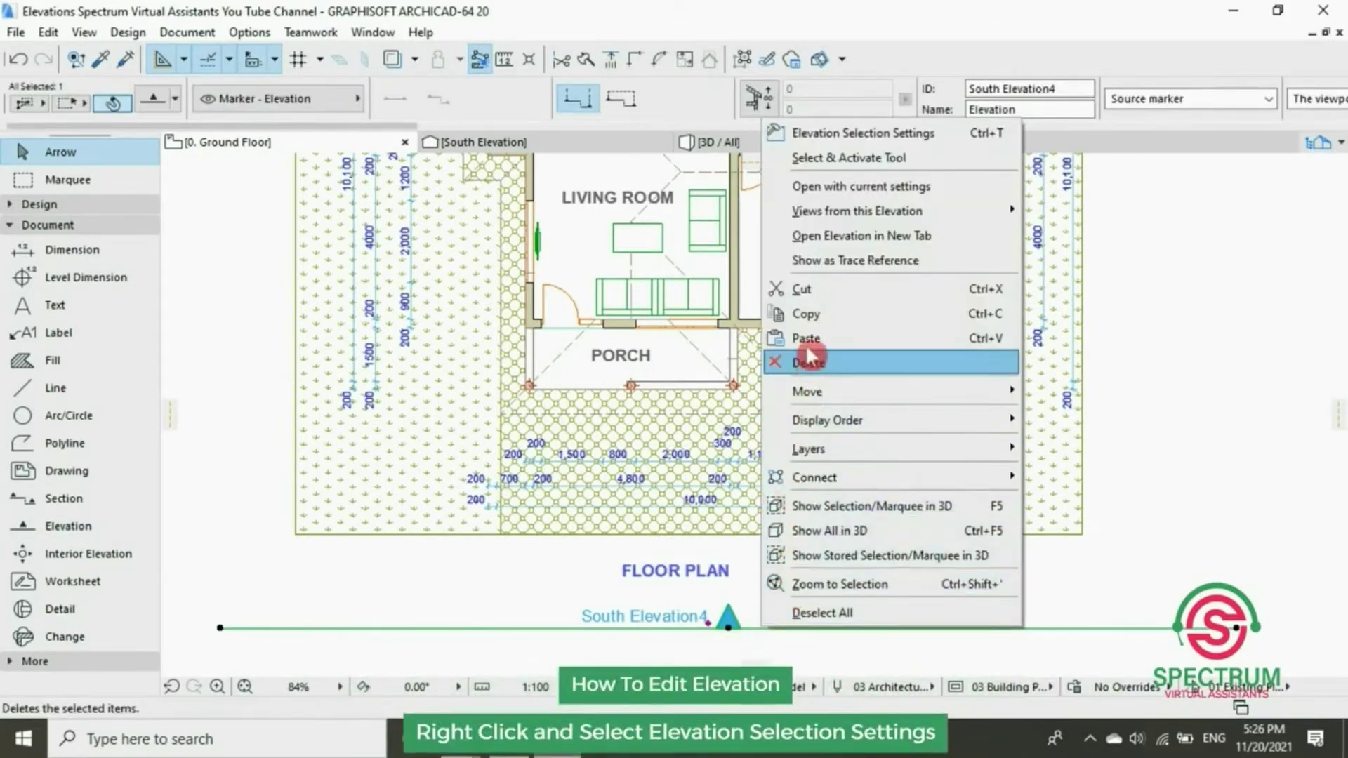
{"action": "left_click", "coordinate": [845, 134]}
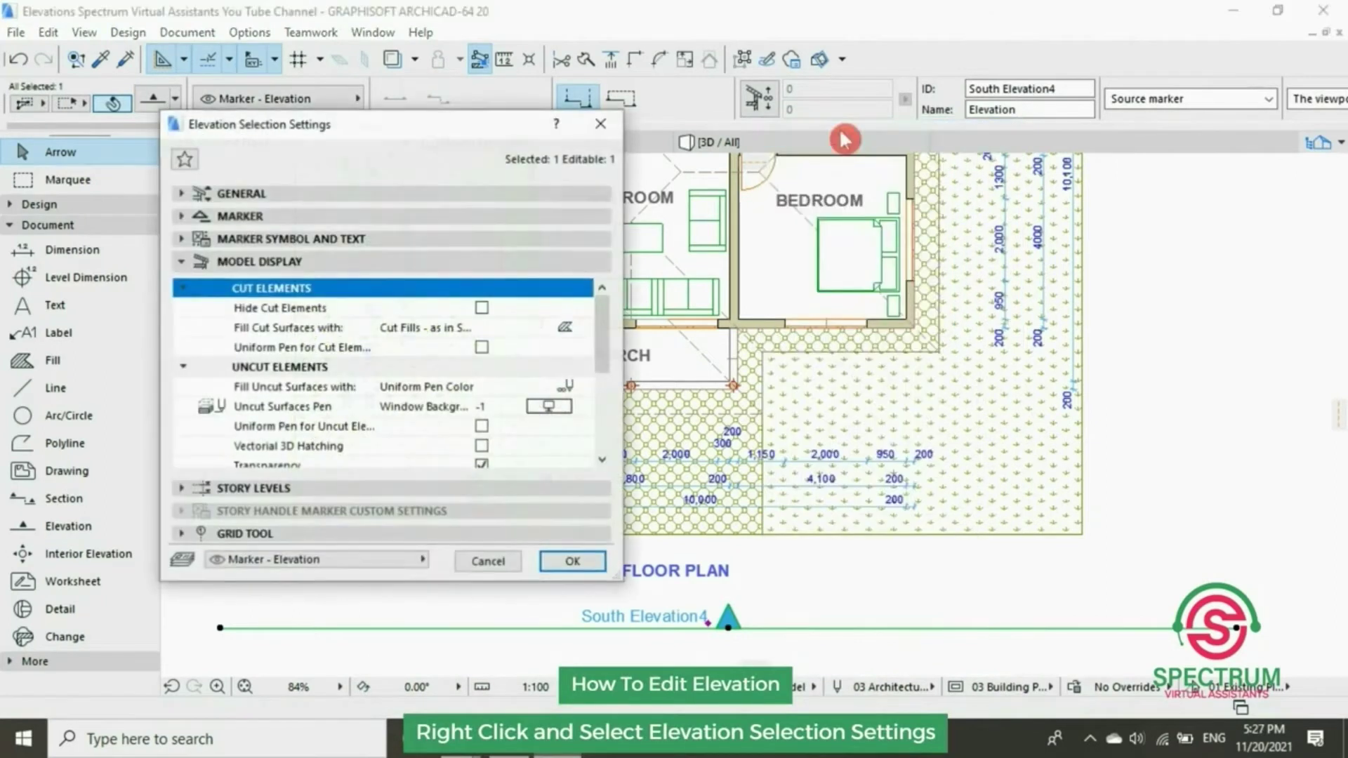
{"action": "left_click", "coordinate": [466, 204]}
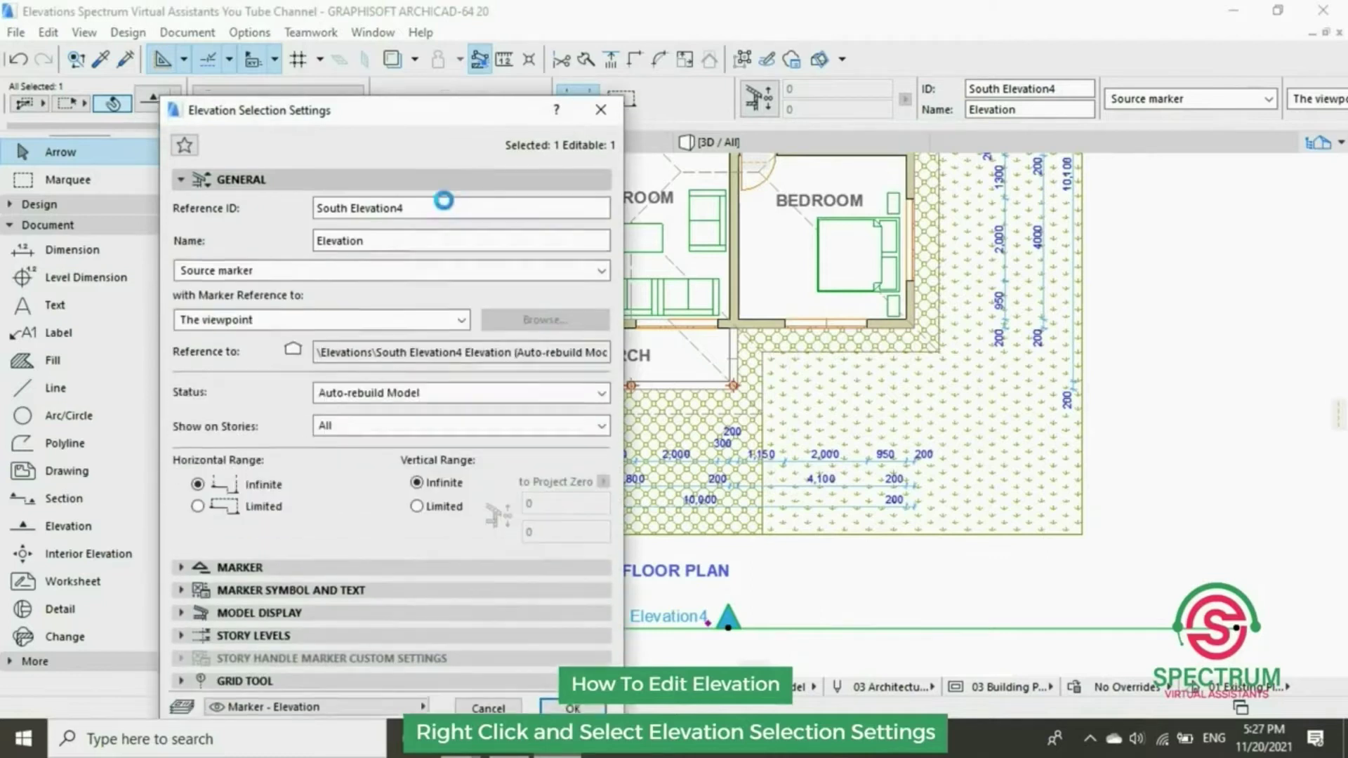
{"action": "left_click_drag", "start_coordinate": [414, 190], "coordinate": [315, 191]}
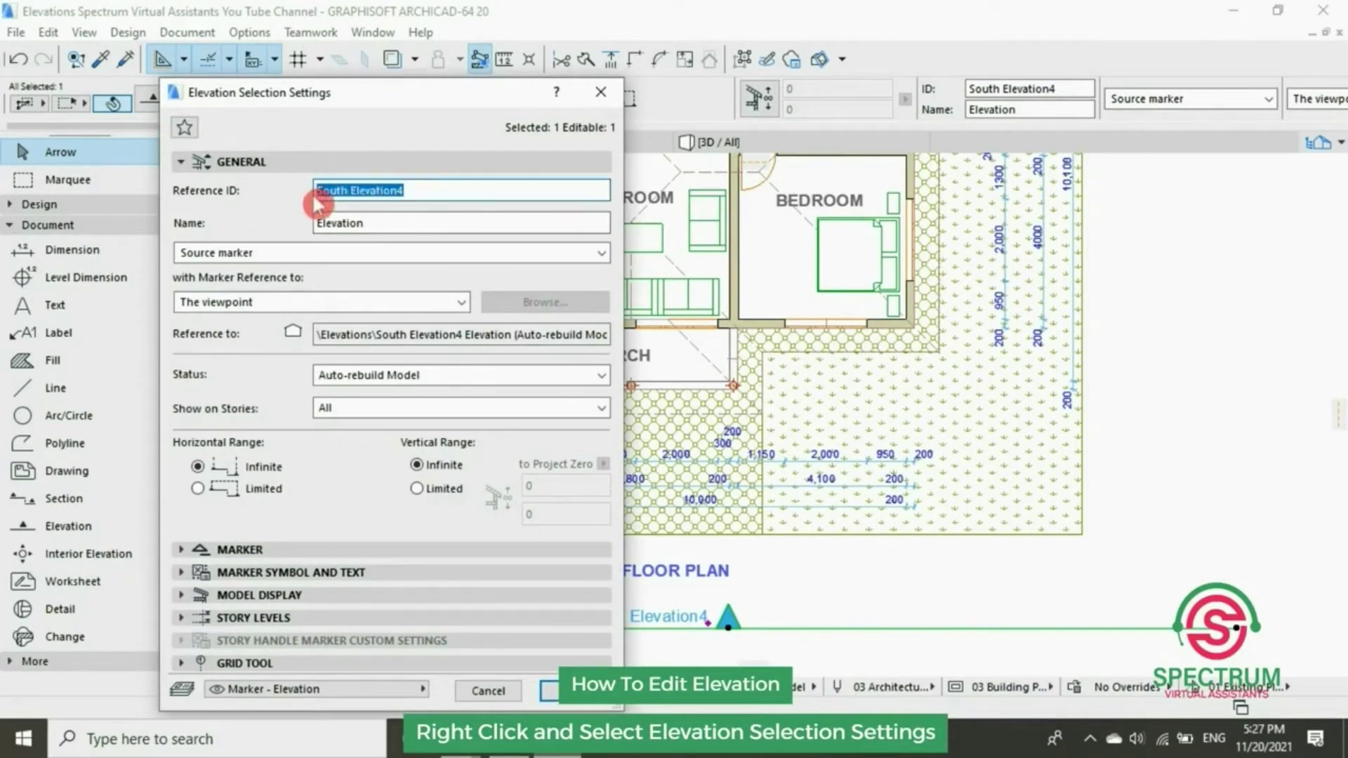
{"action": "type", "text": "Sou"}
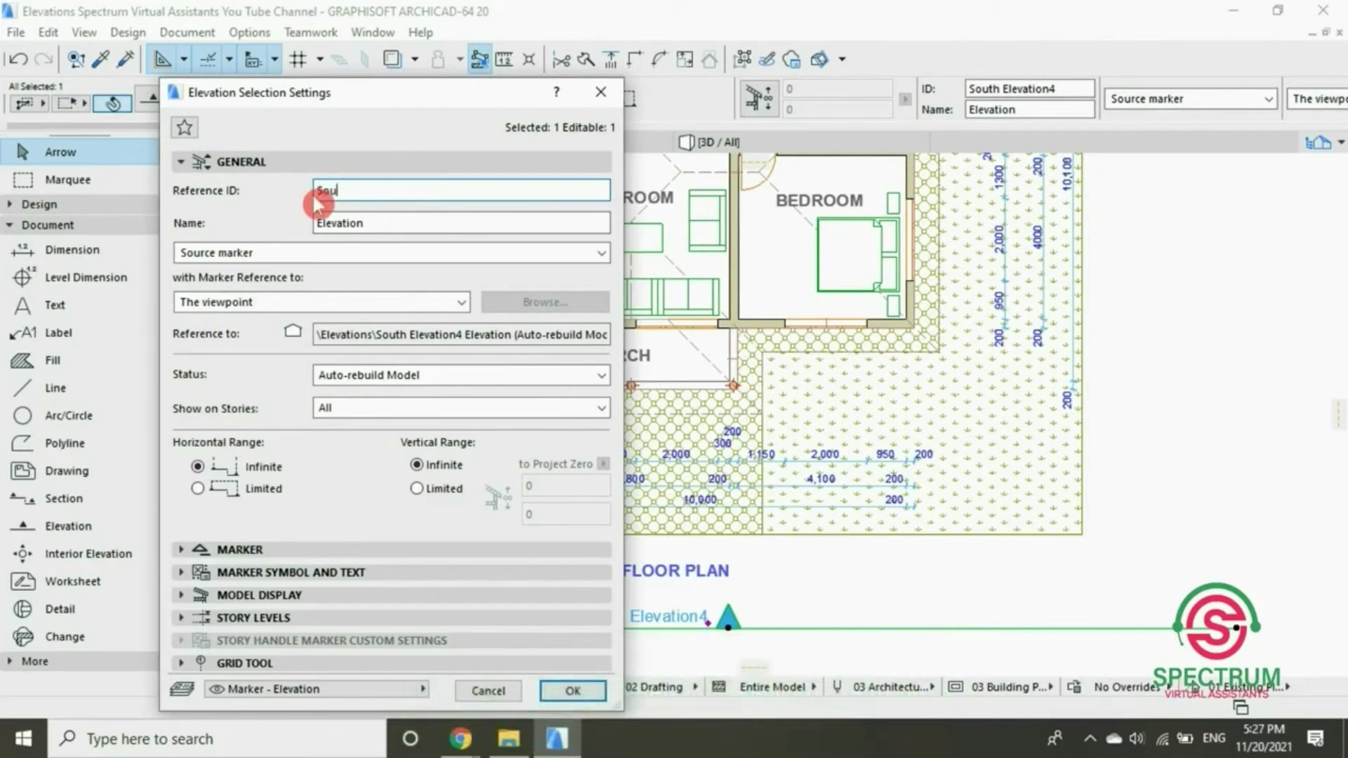
{"action": "type", "text": "th E"}
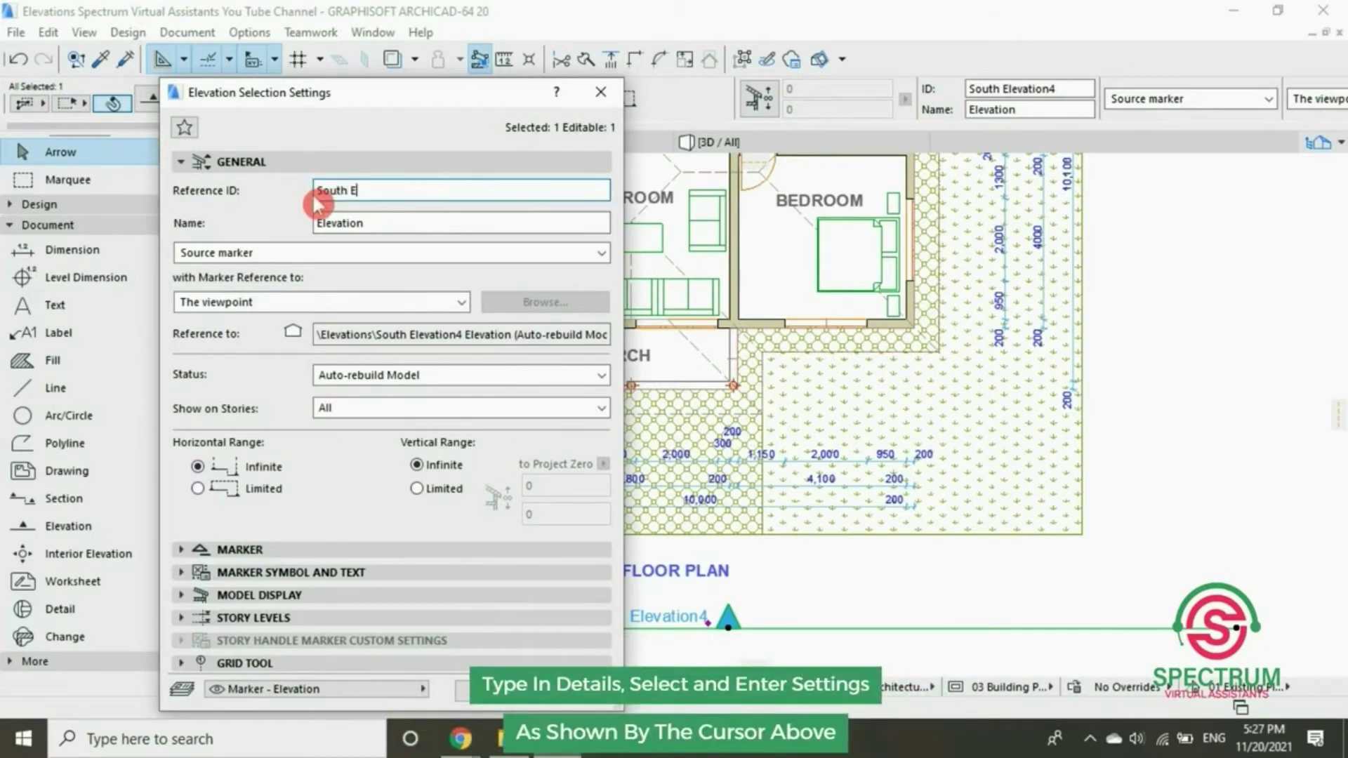
{"action": "type", "text": "levation"}
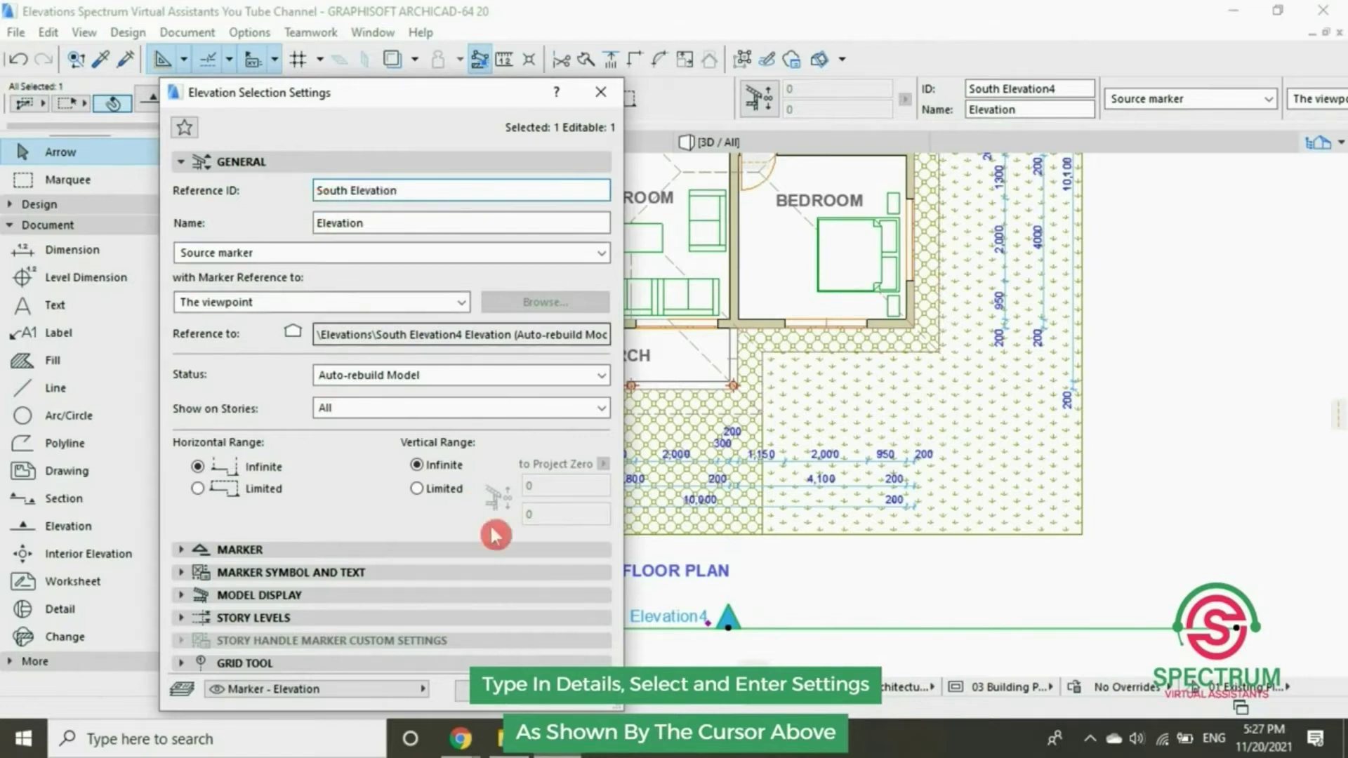
Confirm the South Elevation rename and return to the Elevation tool
{"action": "left_click", "coordinate": [577, 689]}
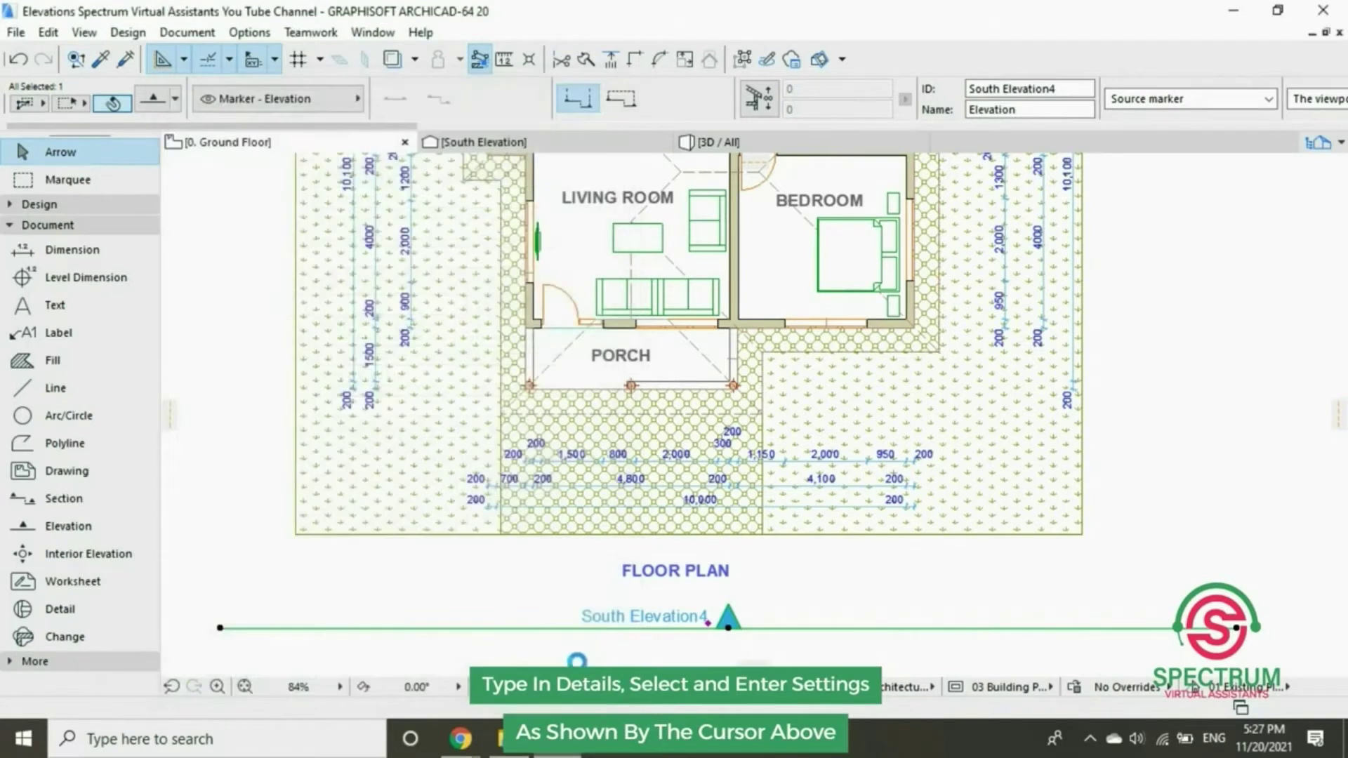
{"action": "scroll", "coordinate": [531, 619], "scroll_direction": "down", "scroll_amount": 3}
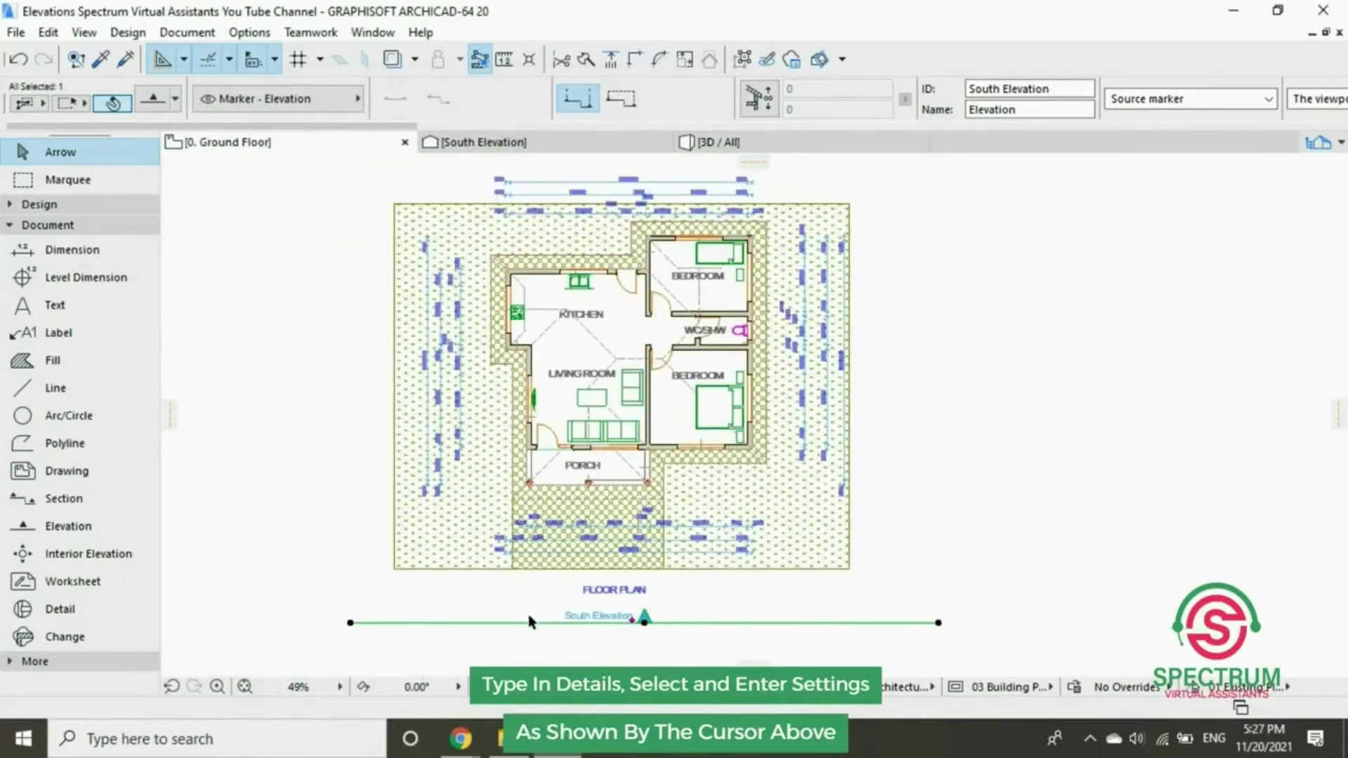
{"action": "scroll", "coordinate": [457, 506], "scroll_direction": "down", "scroll_amount": 1}
{"action": "scroll", "coordinate": [448, 381], "scroll_direction": "up", "scroll_amount": 1}
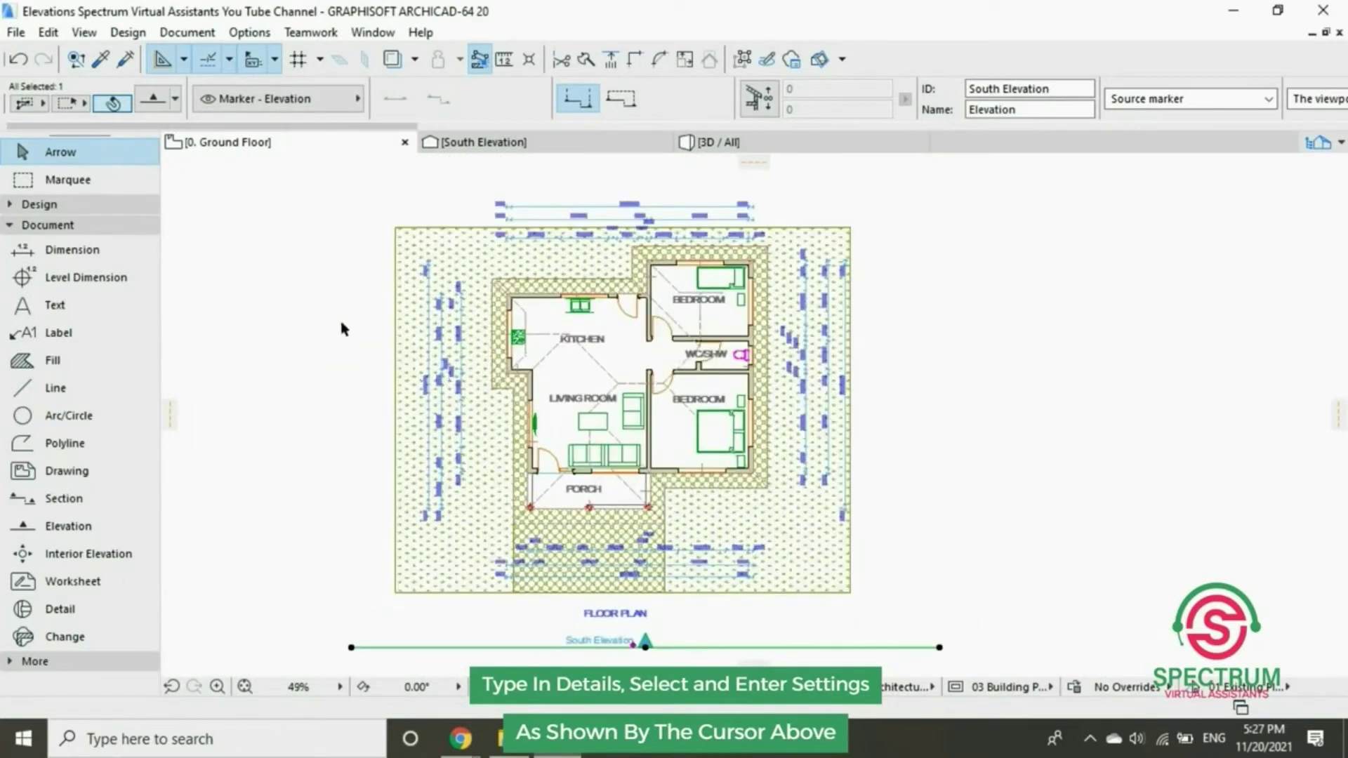
{"action": "left_click", "coordinate": [342, 309]}
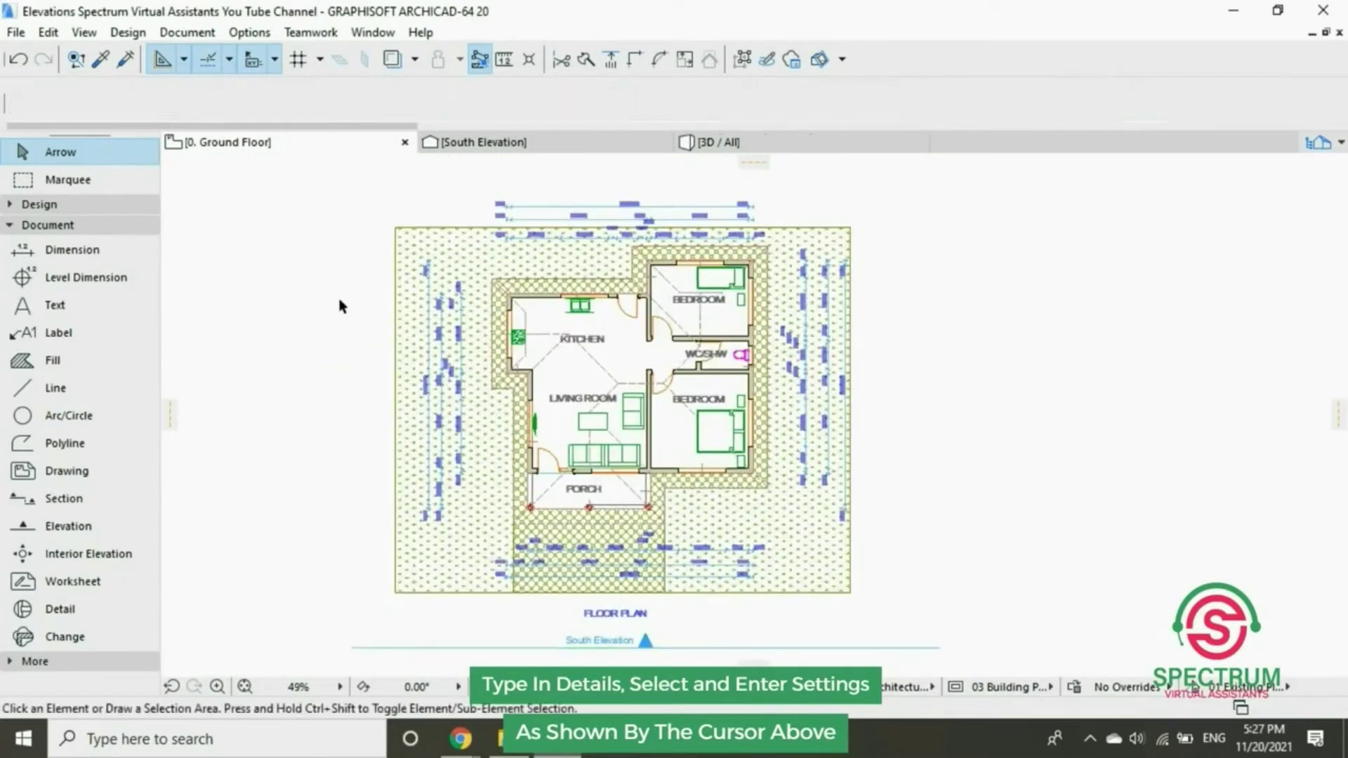
{"action": "left_click", "coordinate": [99, 226]}
{"action": "left_click", "coordinate": [99, 226]}
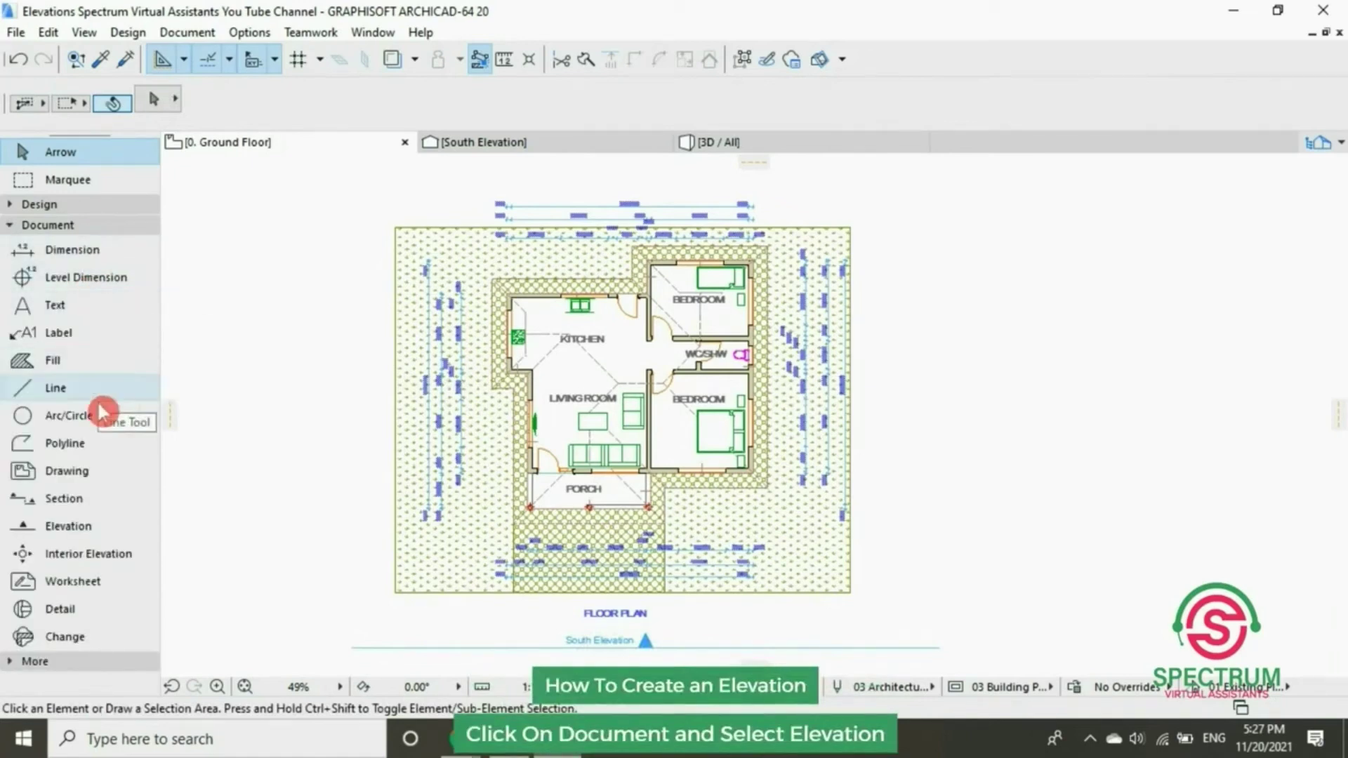
{"action": "left_click", "coordinate": [80, 530]}
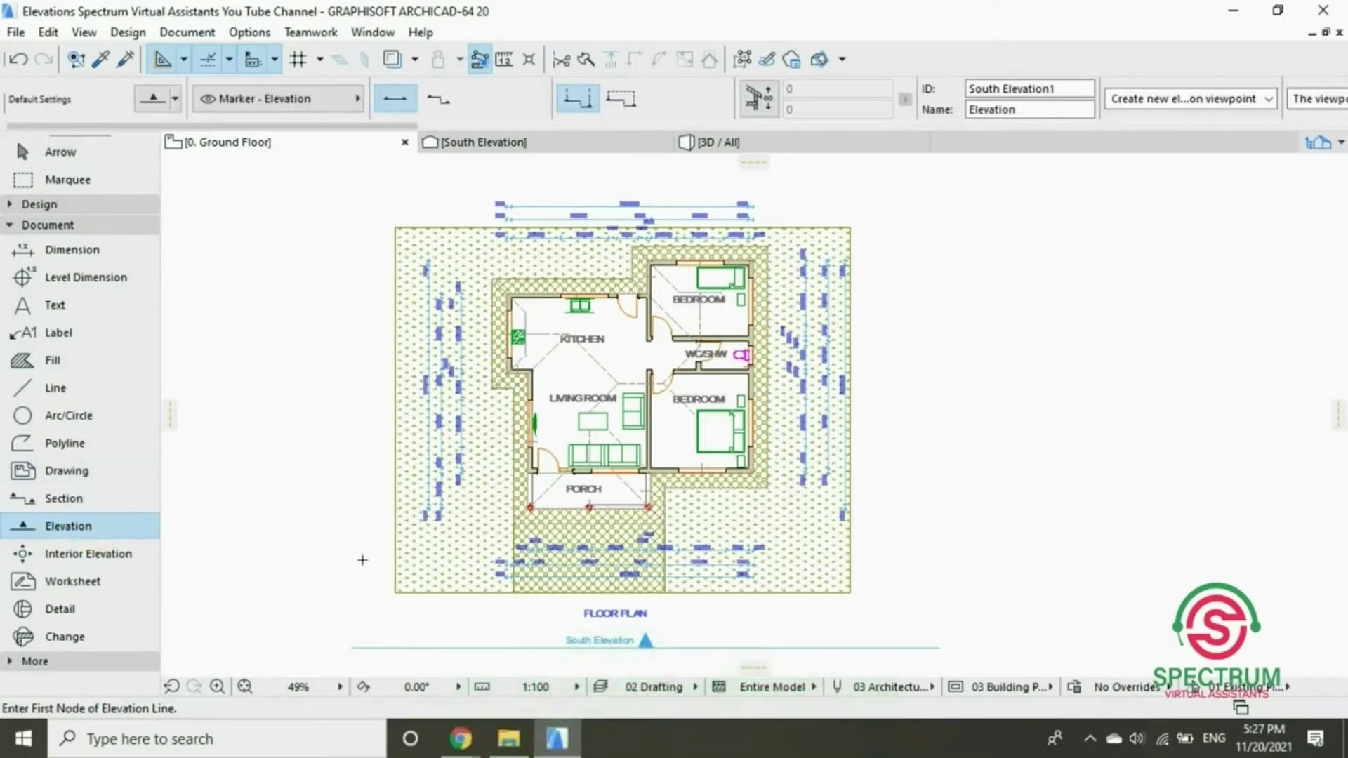
Draw elevation lines along the plan's left and top sides, each facing the house
{"action": "left_click", "coordinate": [351, 646]}
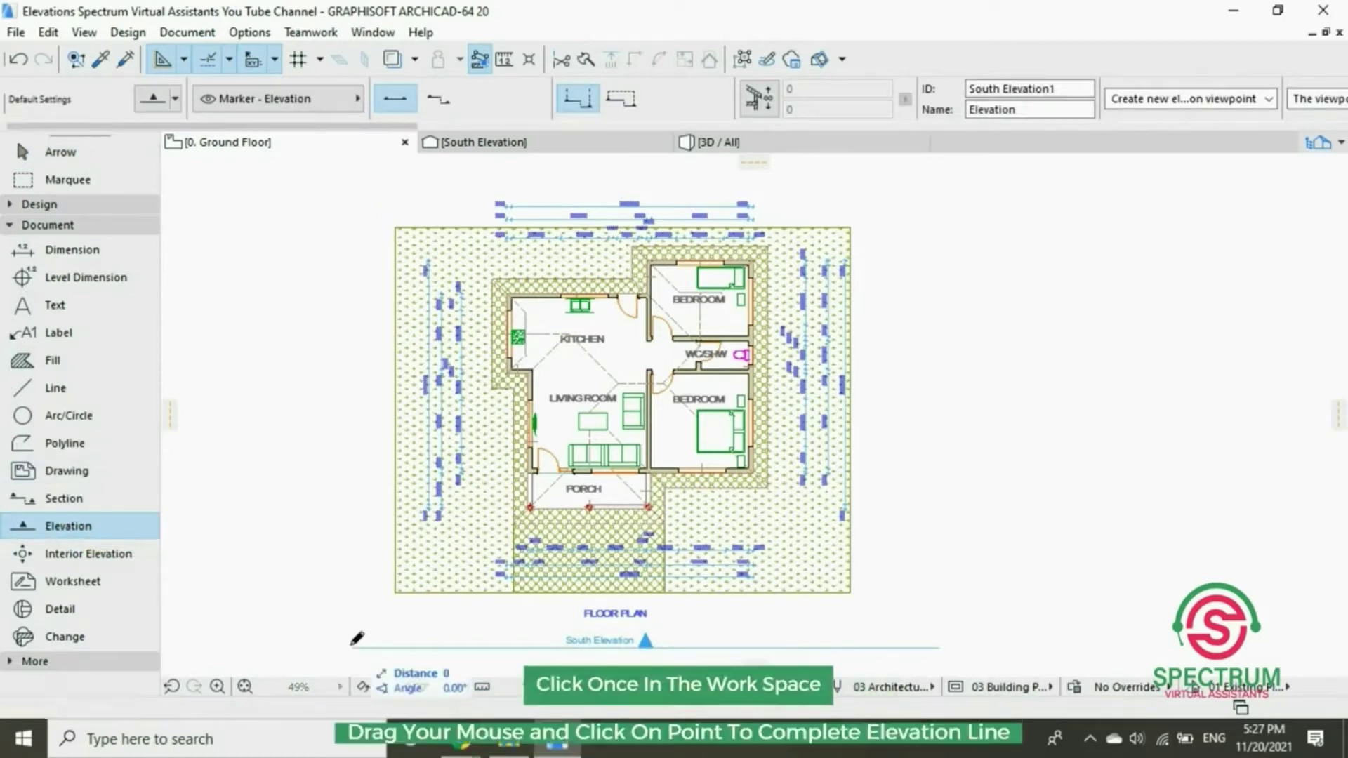
{"action": "left_click", "coordinate": [365, 191]}
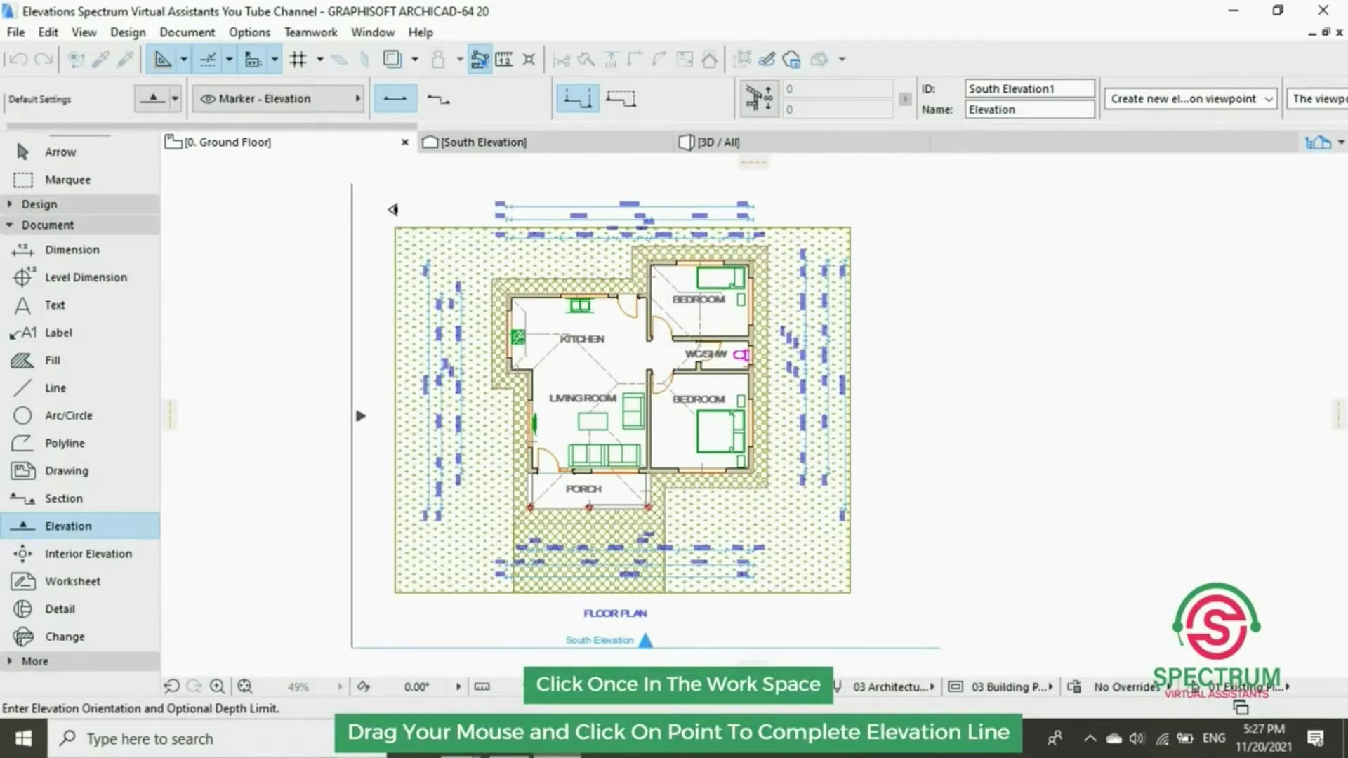
{"action": "left_click", "coordinate": [392, 210]}
{"action": "left_click", "coordinate": [351, 183]}
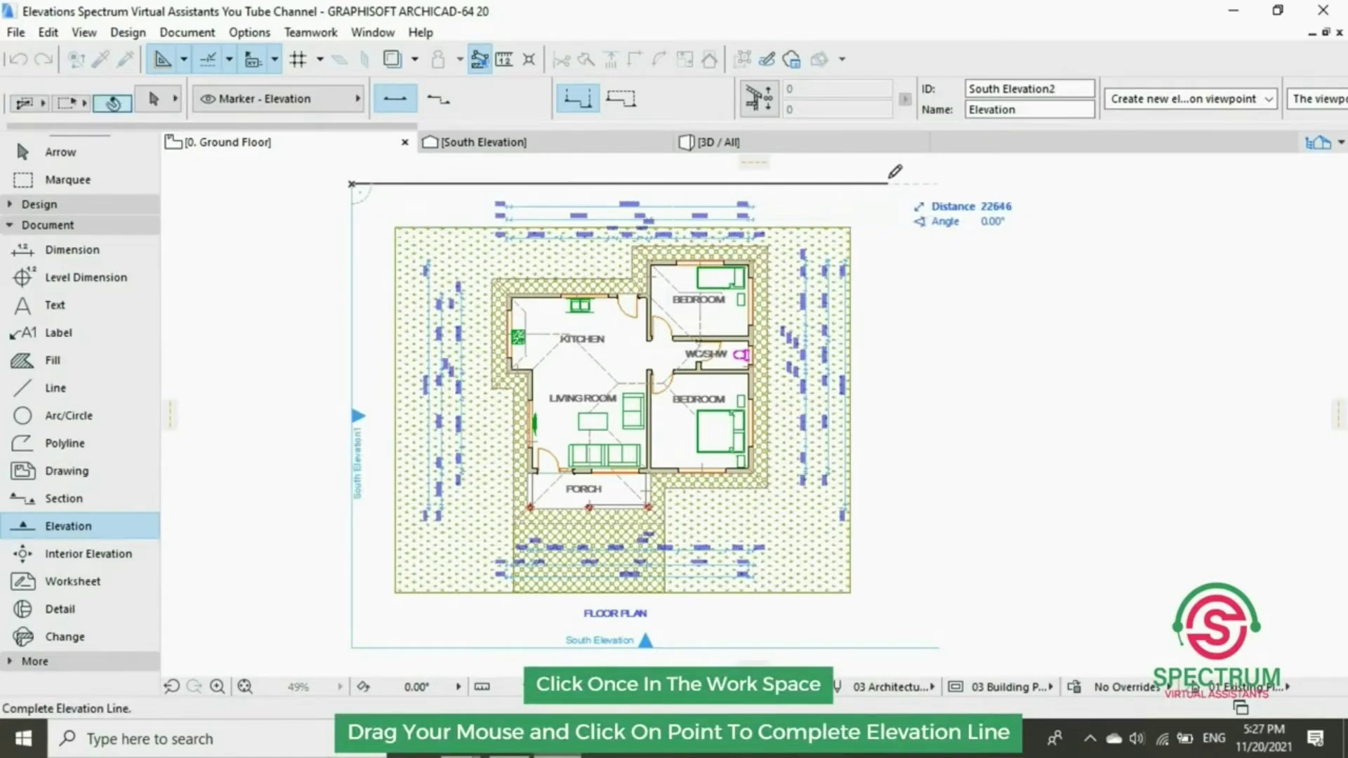
{"action": "left_click", "coordinate": [939, 184]}
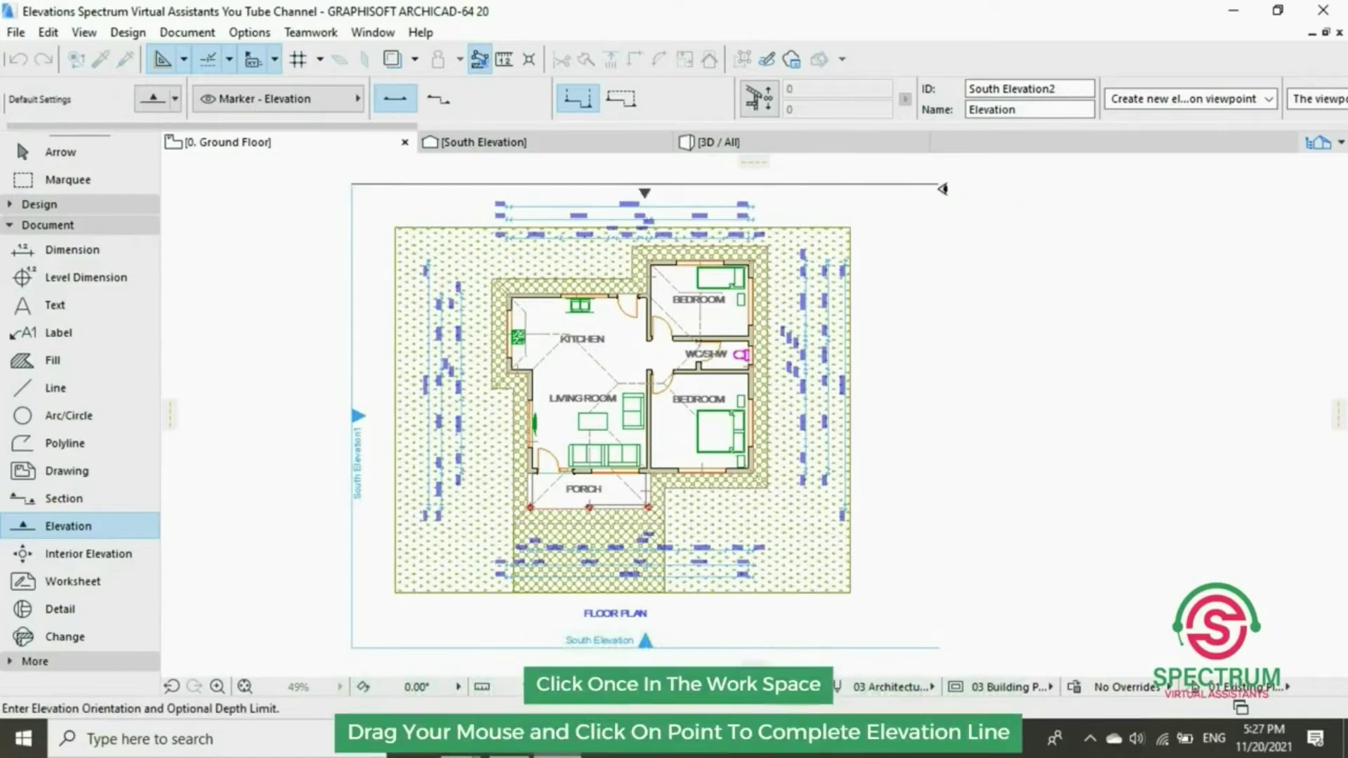
{"action": "left_click", "coordinate": [937, 203]}
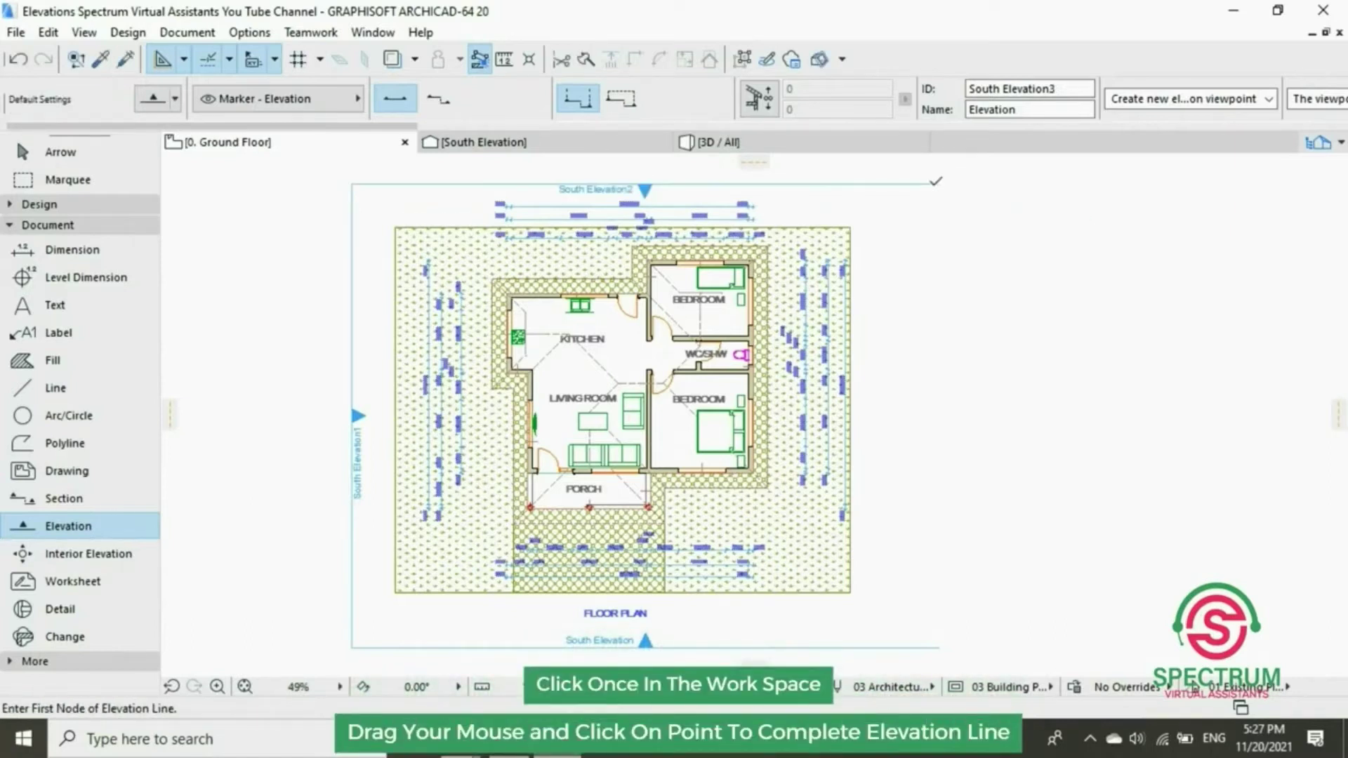
Draw the right-side elevation line facing the house, then exit the Elevation tool
{"action": "left_click", "coordinate": [939, 648]}
{"action": "left_click", "coordinate": [940, 184]}
{"action": "left_click", "coordinate": [938, 179]}
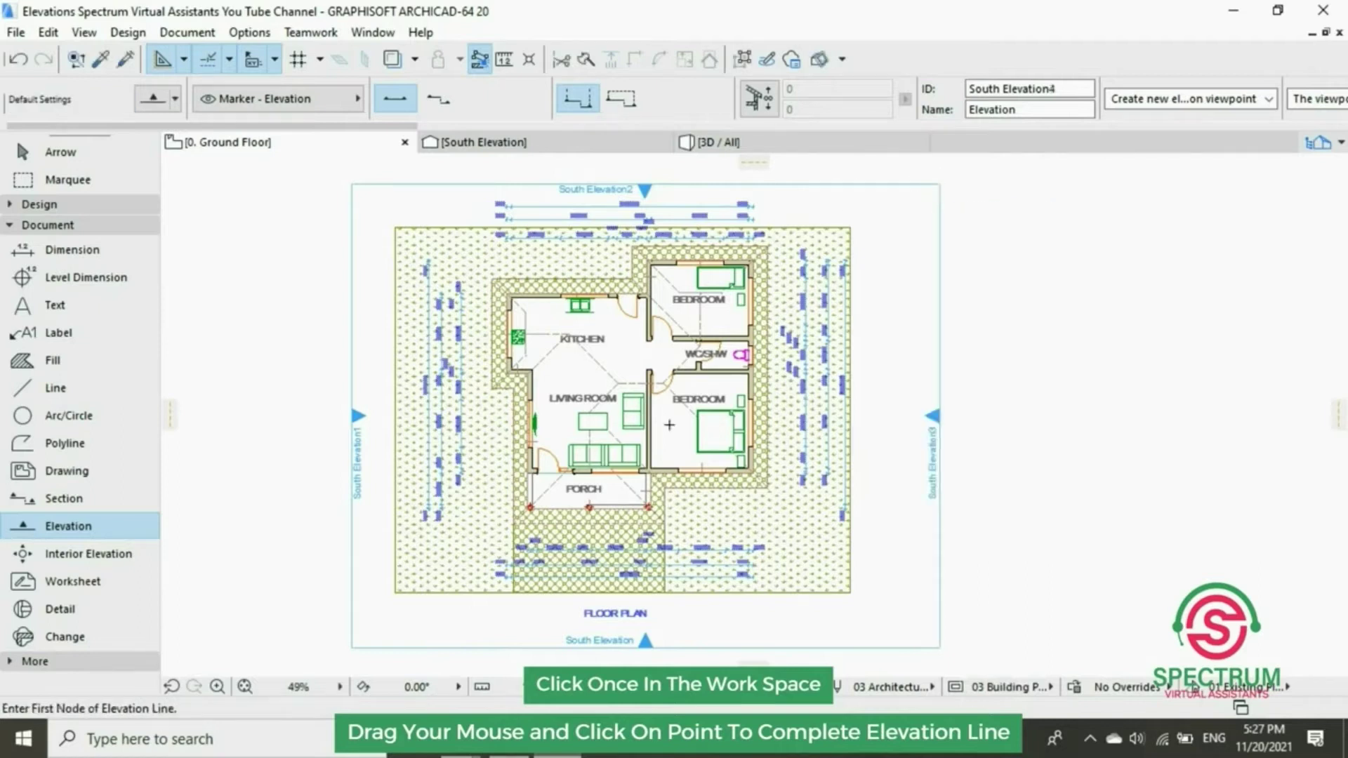
{"action": "key", "text": "Escape"}
Rename the top elevation marker from South Elevation2 to North Elevation
{"action": "left_click", "coordinate": [671, 184]}
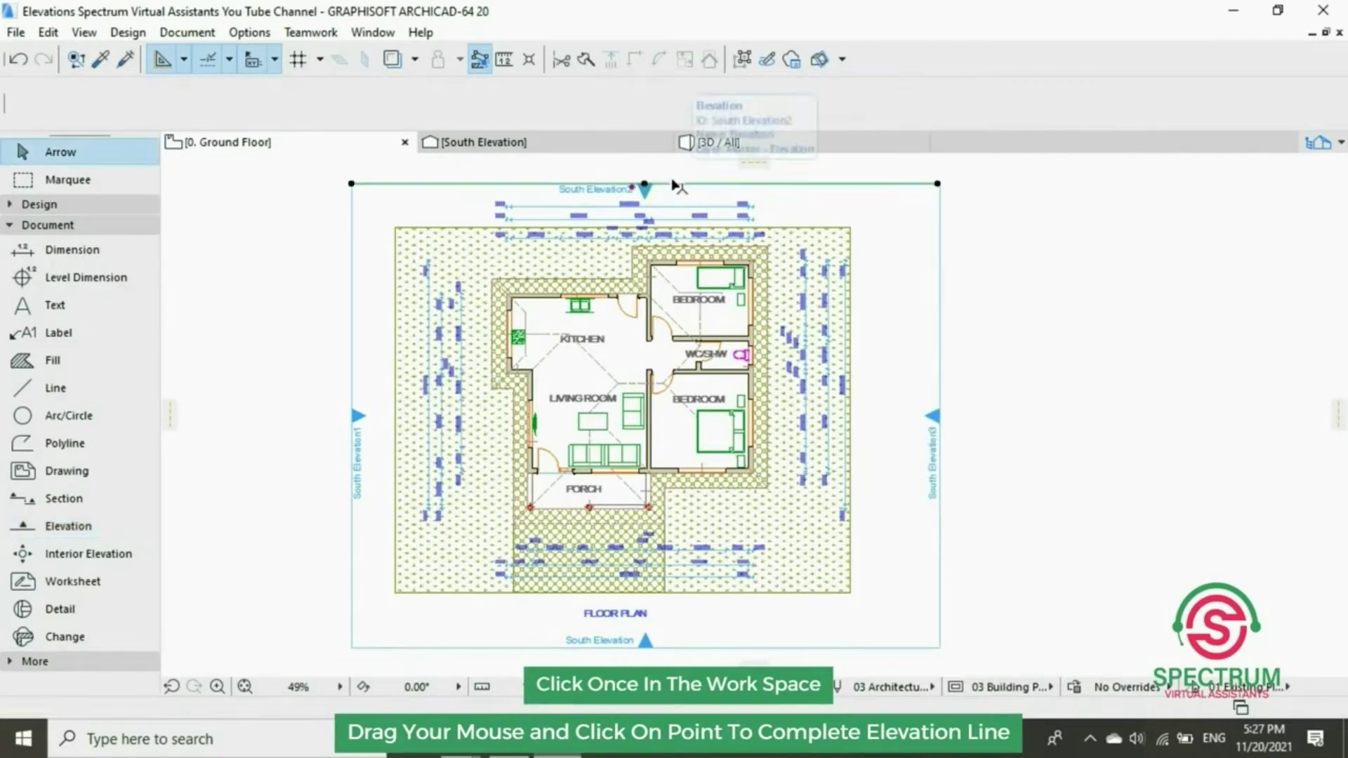
{"action": "left_click", "coordinate": [986, 88]}
{"action": "left_click_drag", "start_coordinate": [1057, 89], "coordinate": [905, 96]}
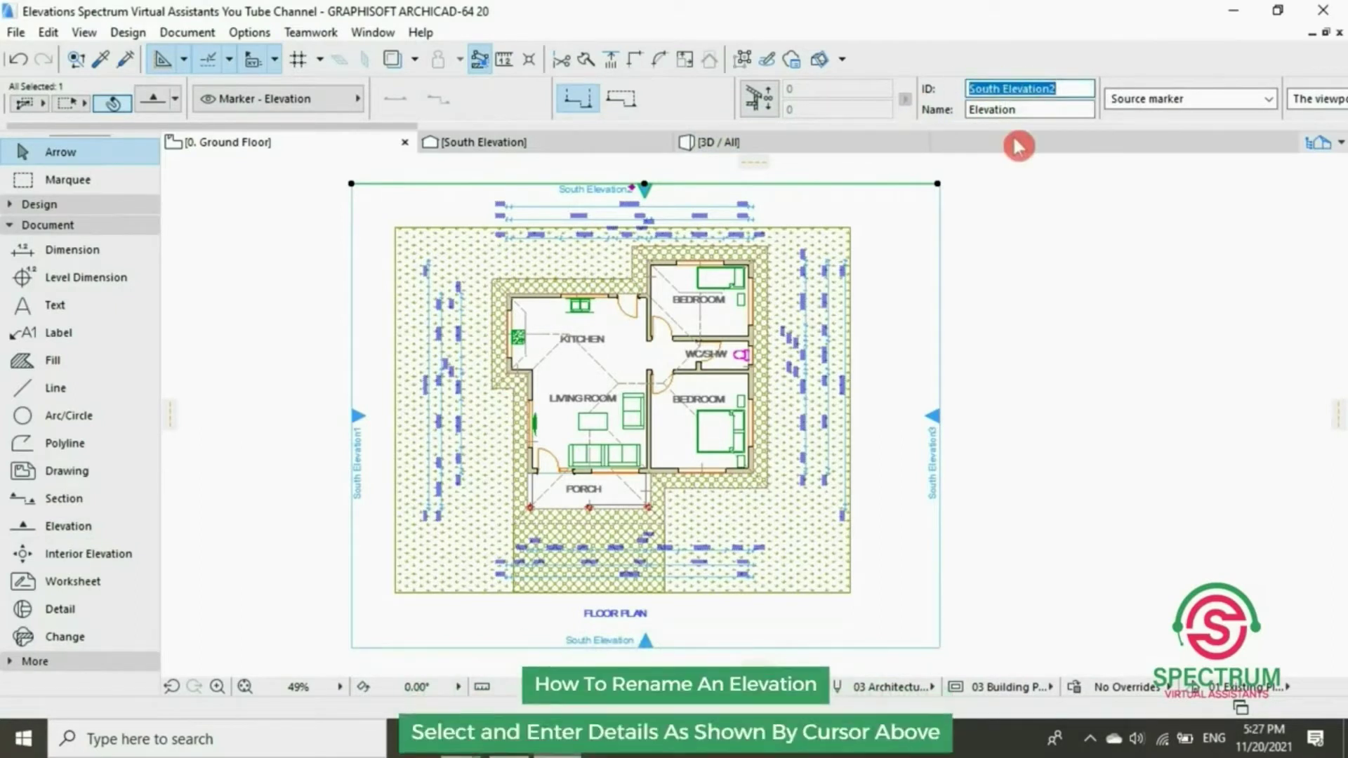
{"action": "type", "text": "North"}
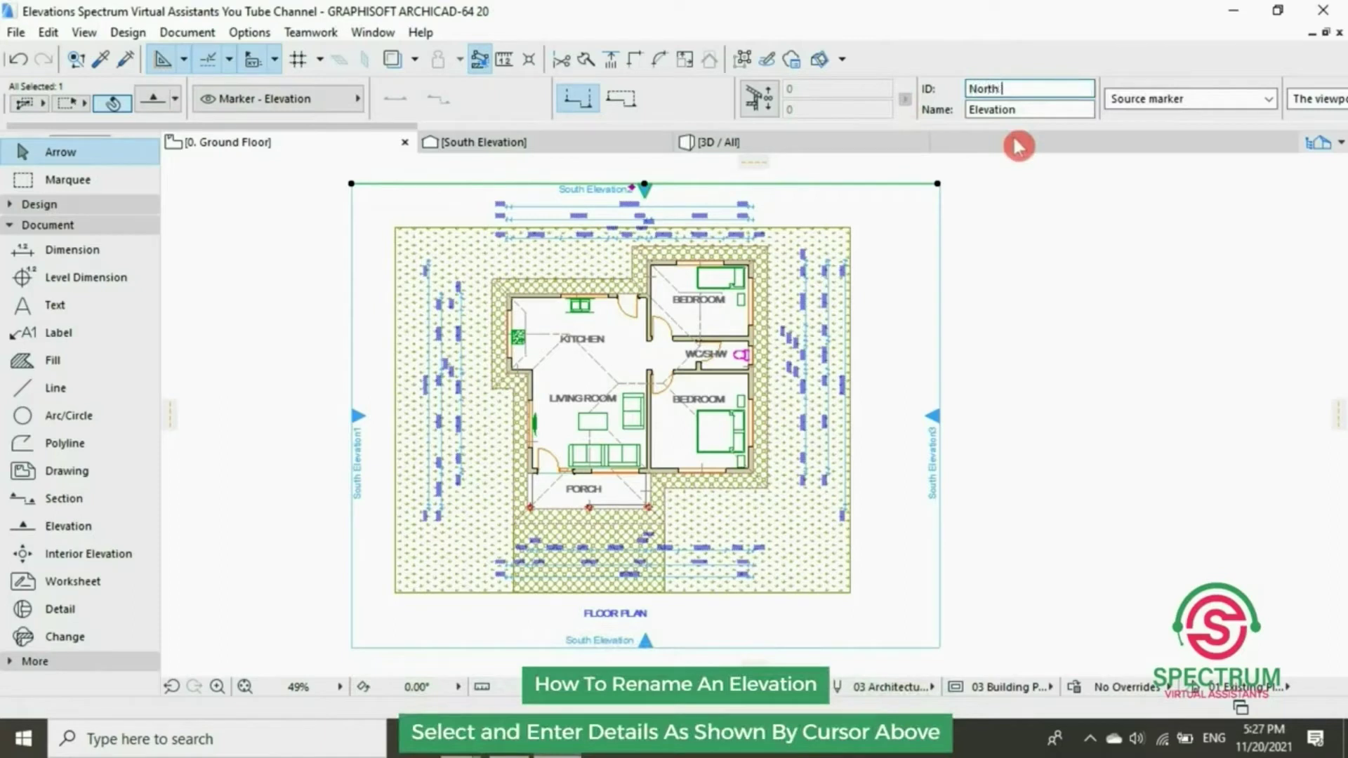
{"action": "type", "text": " Elevation"}
{"action": "left_click", "coordinate": [1010, 205]}
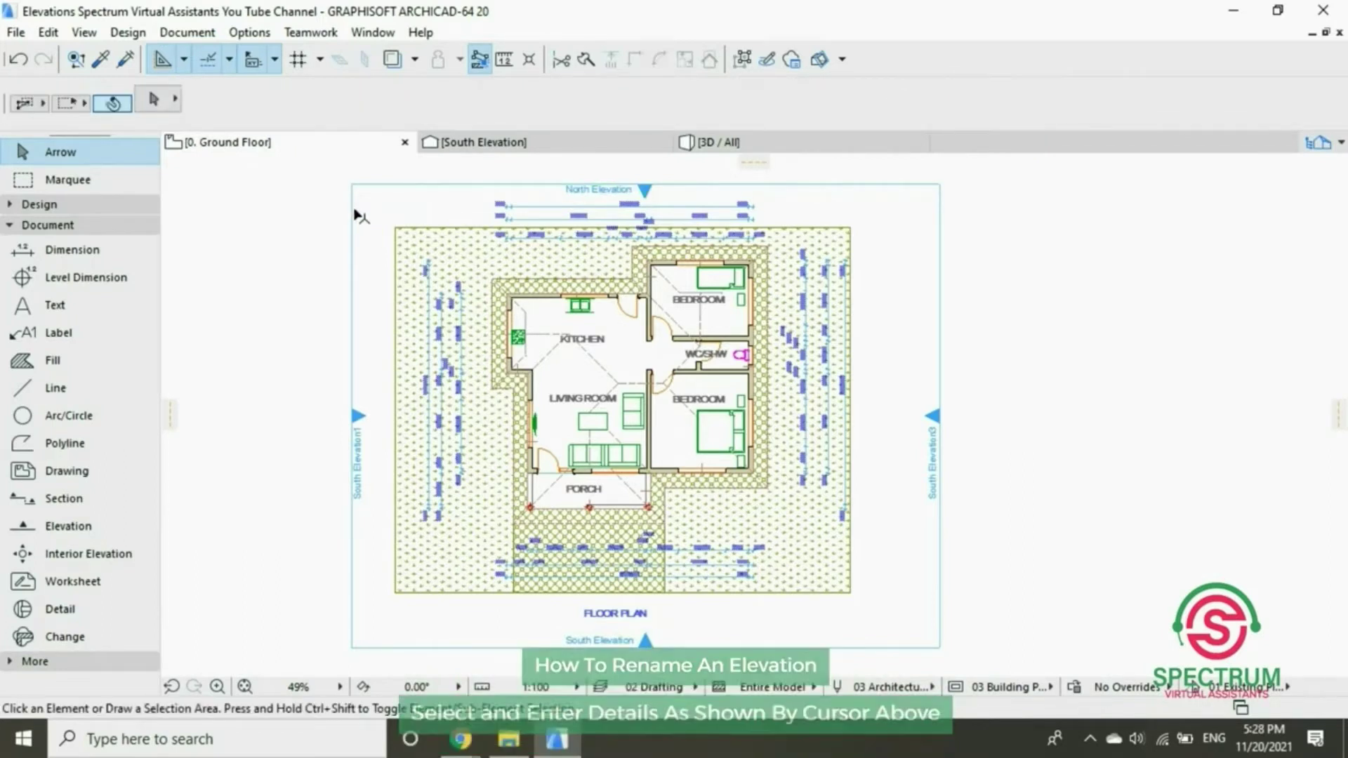
Rename the left elevation marker from South Elevation1 to West Elevation
{"action": "left_click", "coordinate": [352, 182]}
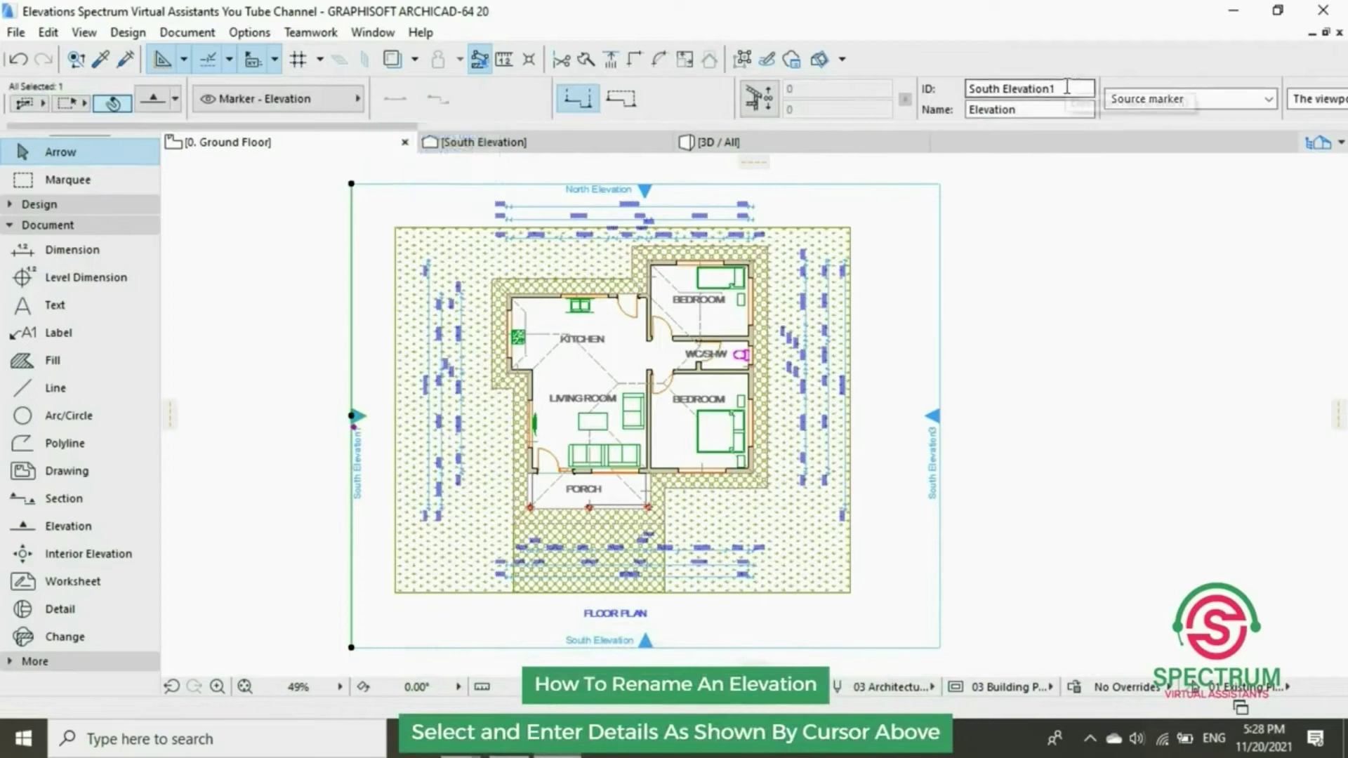
{"action": "left_click_drag", "start_coordinate": [1045, 88], "coordinate": [957, 89]}
{"action": "type", "text": "Wes"}
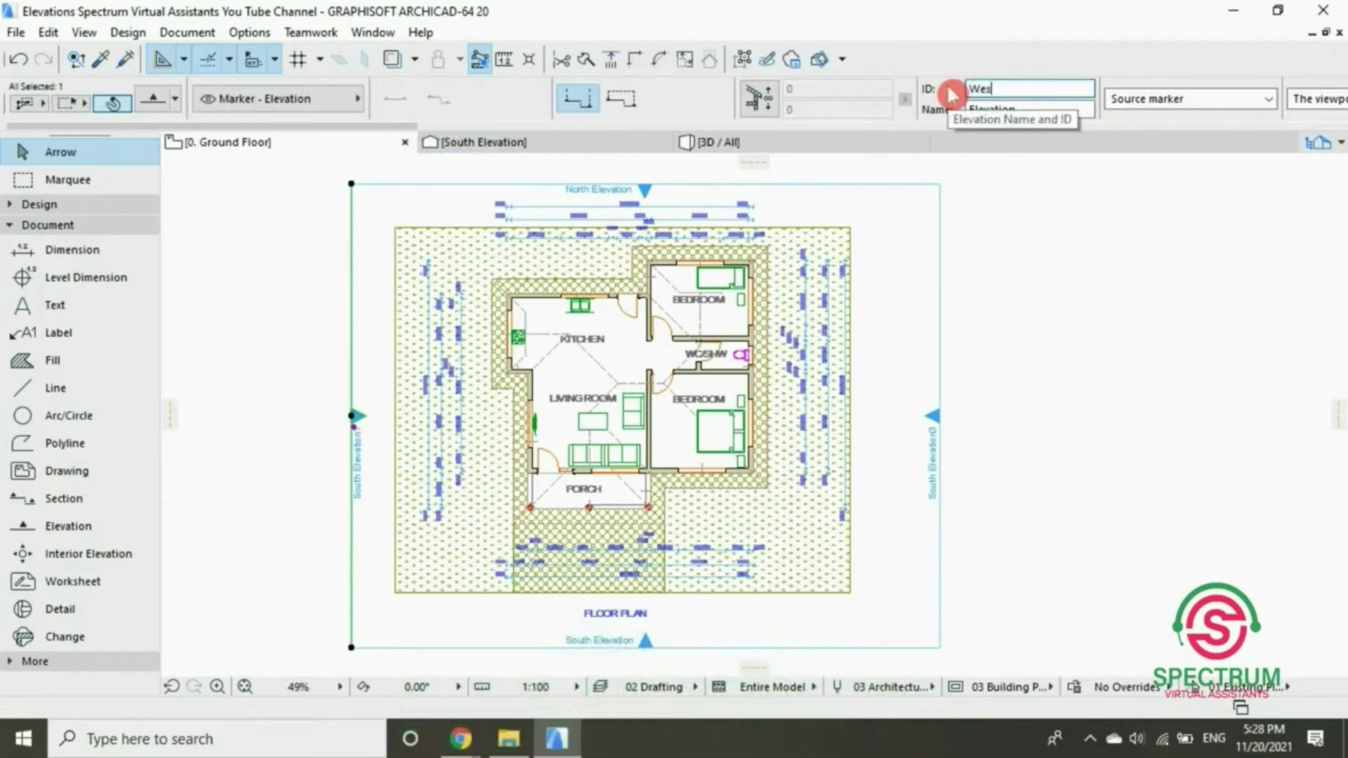
{"action": "type", "text": "t Elev"}
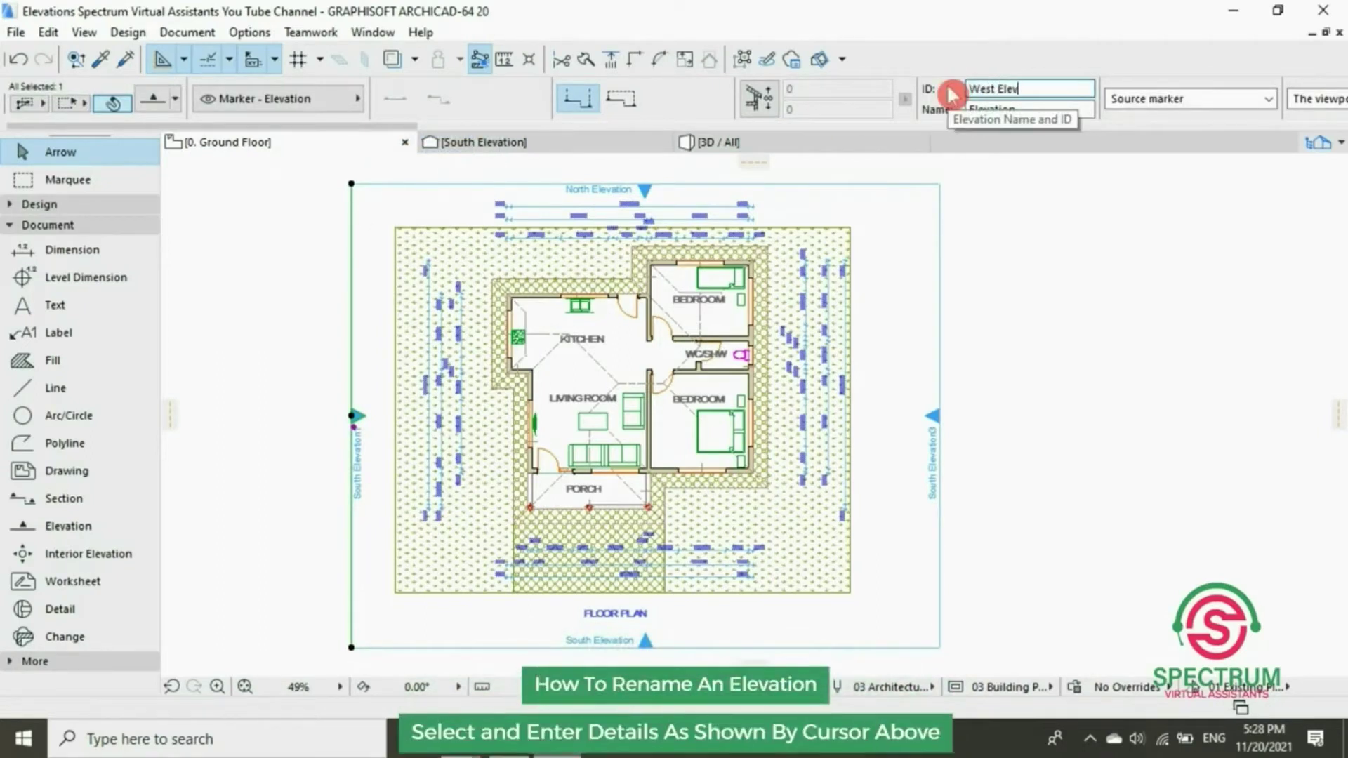
{"action": "type", "text": "ation"}
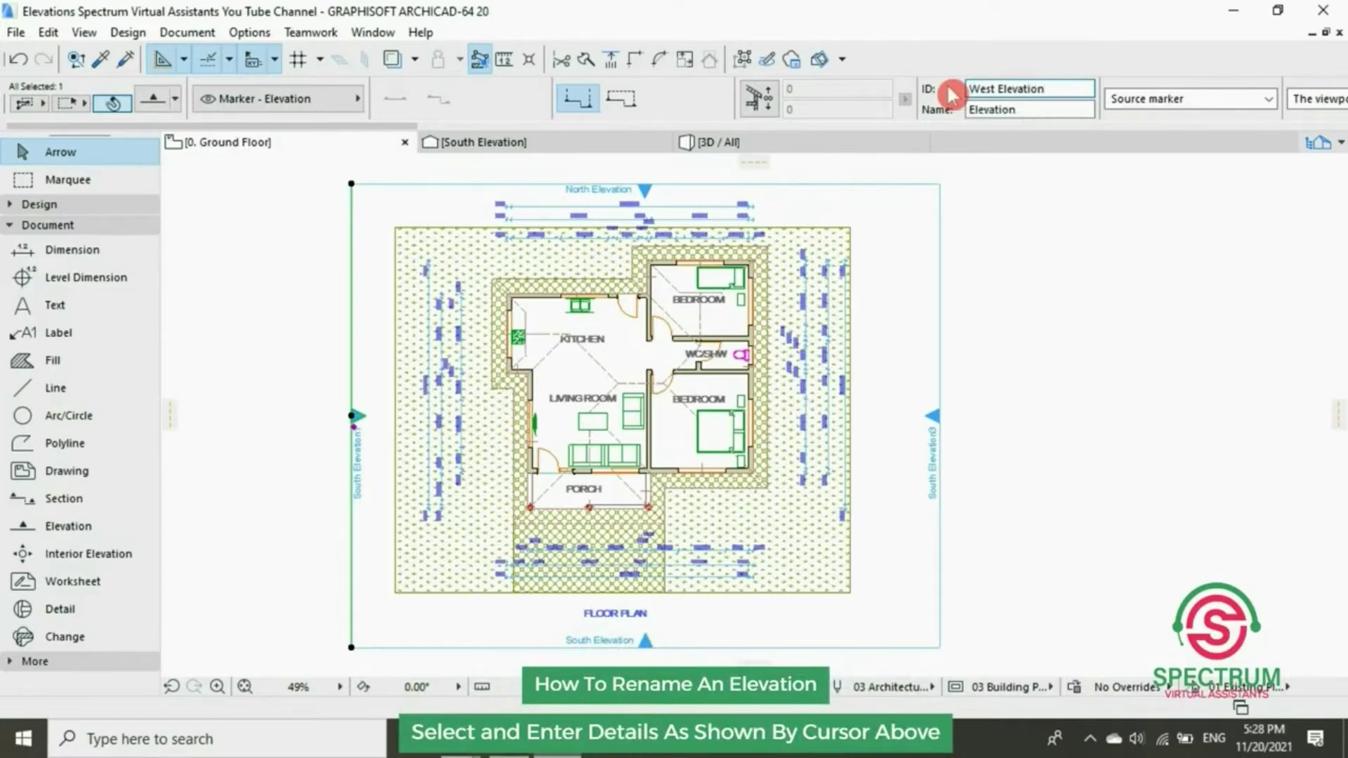
{"action": "left_click", "coordinate": [1041, 210]}
Rename the right elevation marker from South Elevation3 to East Elevation
{"action": "left_click", "coordinate": [941, 227]}
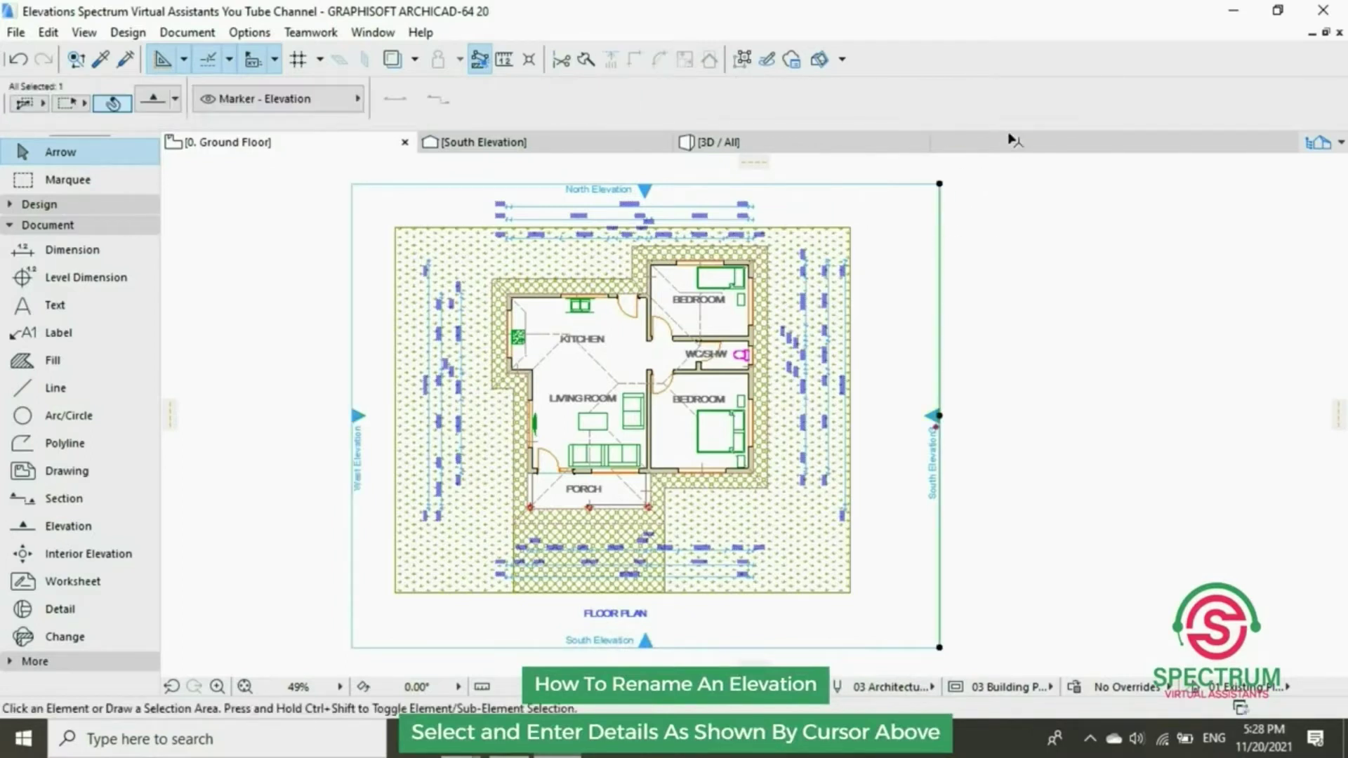
{"action": "left_click_drag", "start_coordinate": [1055, 89], "coordinate": [866, 105]}
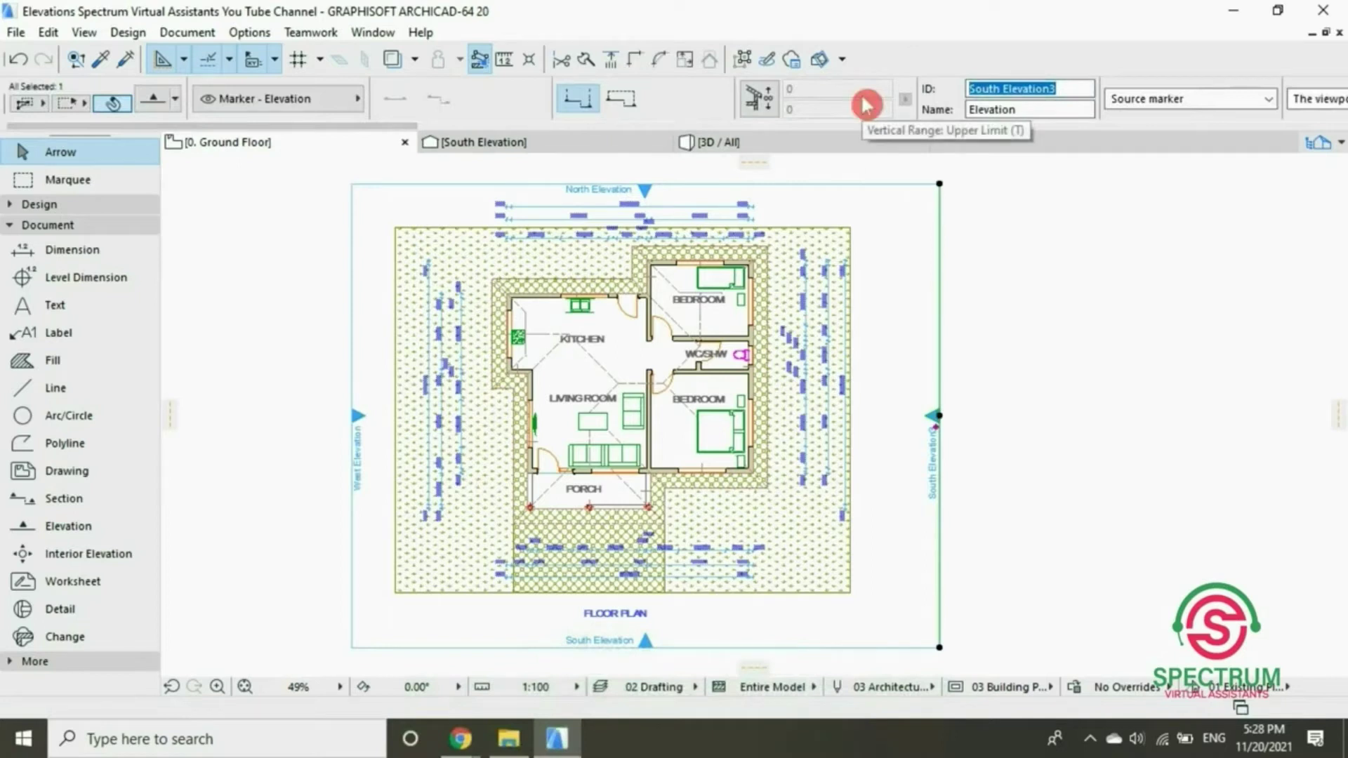
{"action": "type", "text": "Esta"}
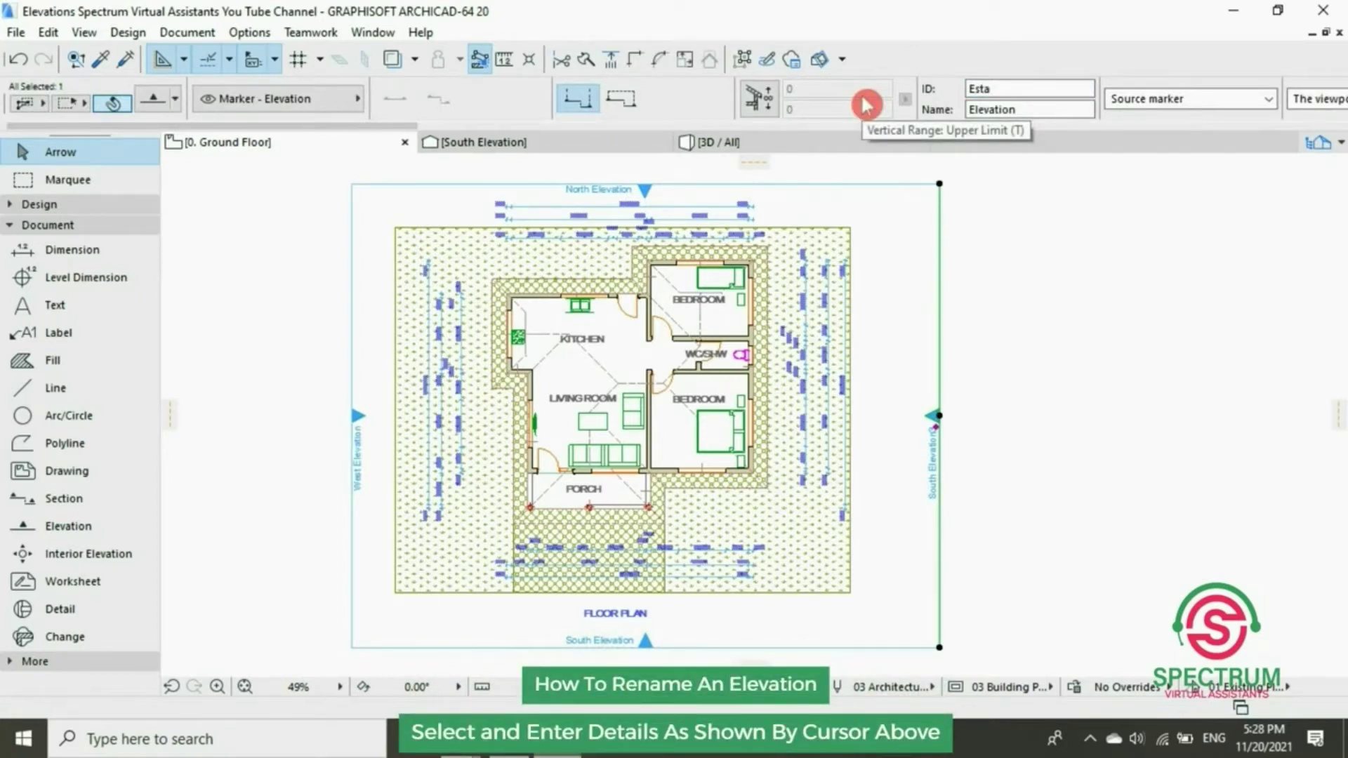
{"action": "type", "text": " Elevati"}
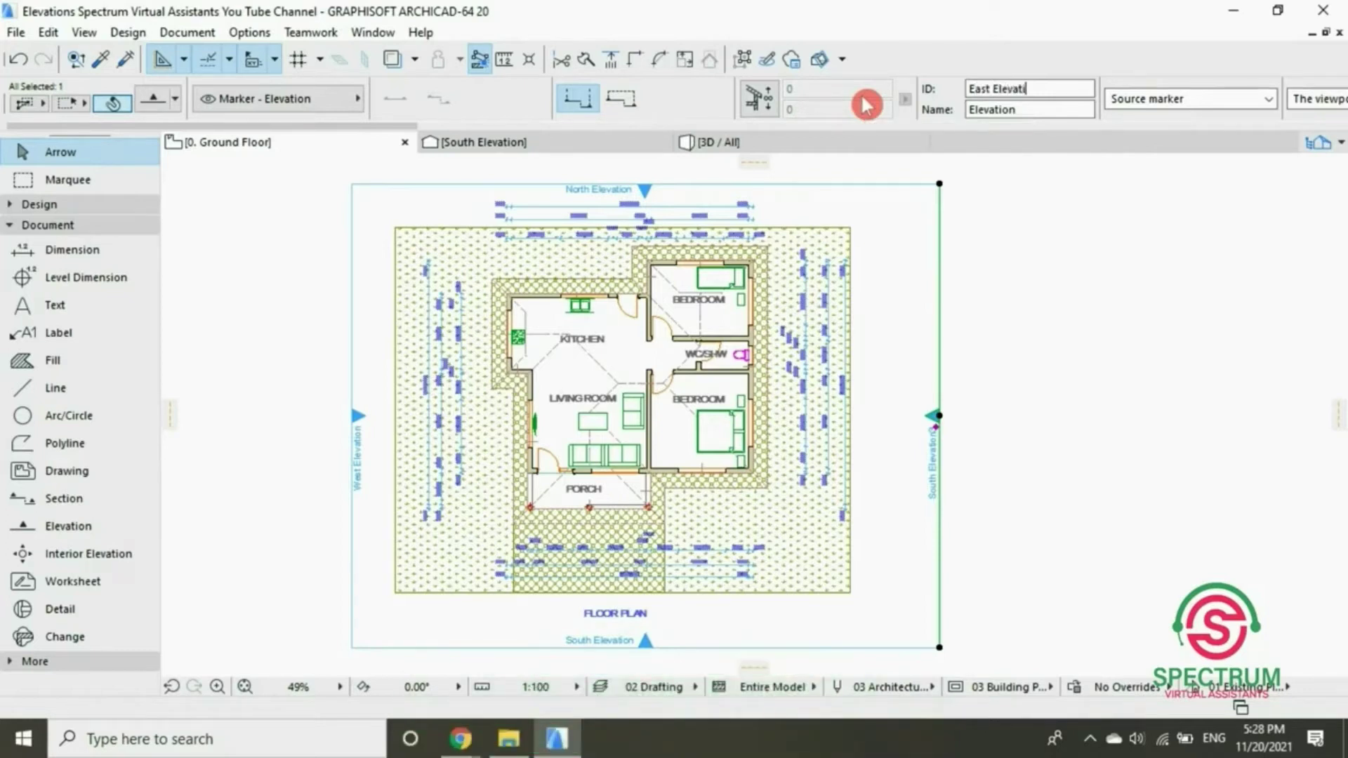
{"action": "left_click", "coordinate": [1033, 201]}
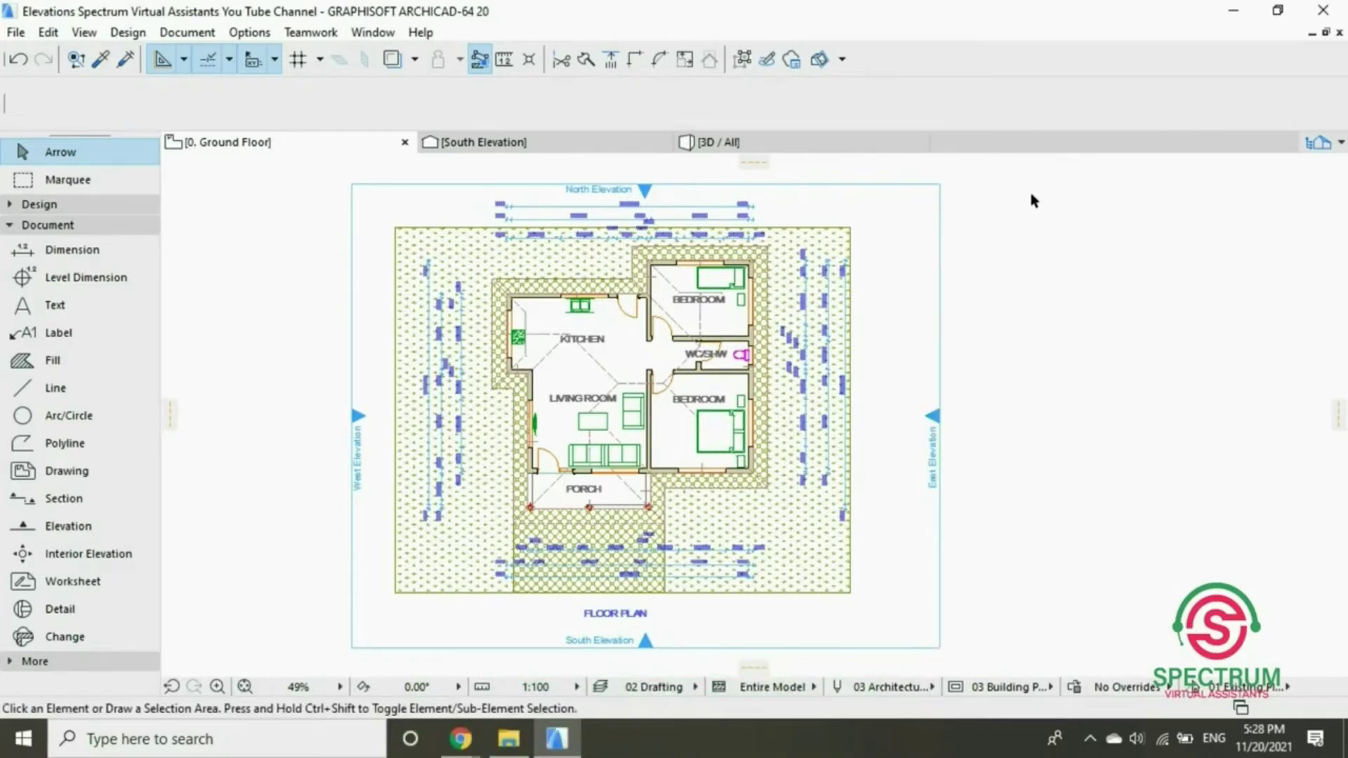
{"action": "scroll", "coordinate": [1033, 202], "scroll_direction": "down", "scroll_amount": 1}
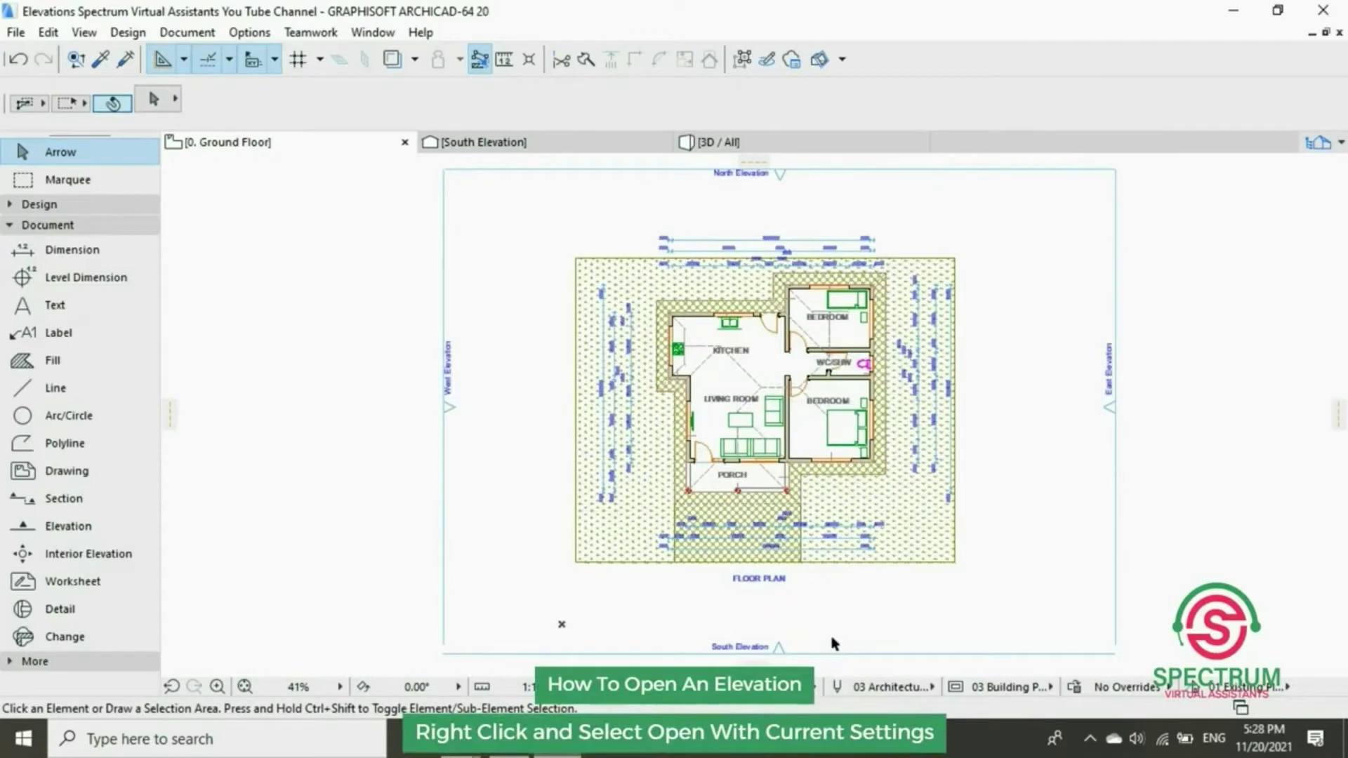
{"action": "left_click", "coordinate": [838, 655]}
Open the South Elevation marker's view with its current settings
{"action": "scroll", "coordinate": [839, 654], "scroll_direction": "up", "scroll_amount": 5}
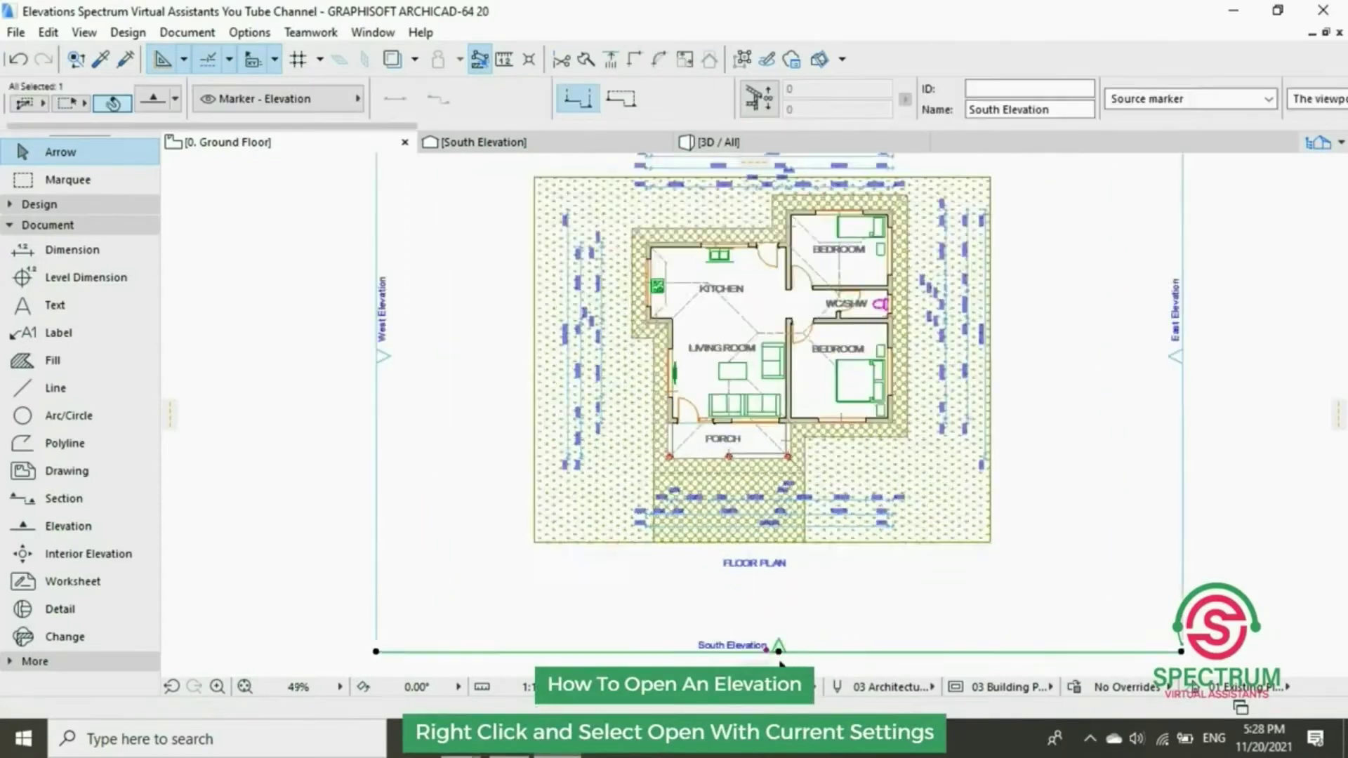
{"action": "scroll", "coordinate": [850, 635], "scroll_direction": "down", "scroll_amount": 3}
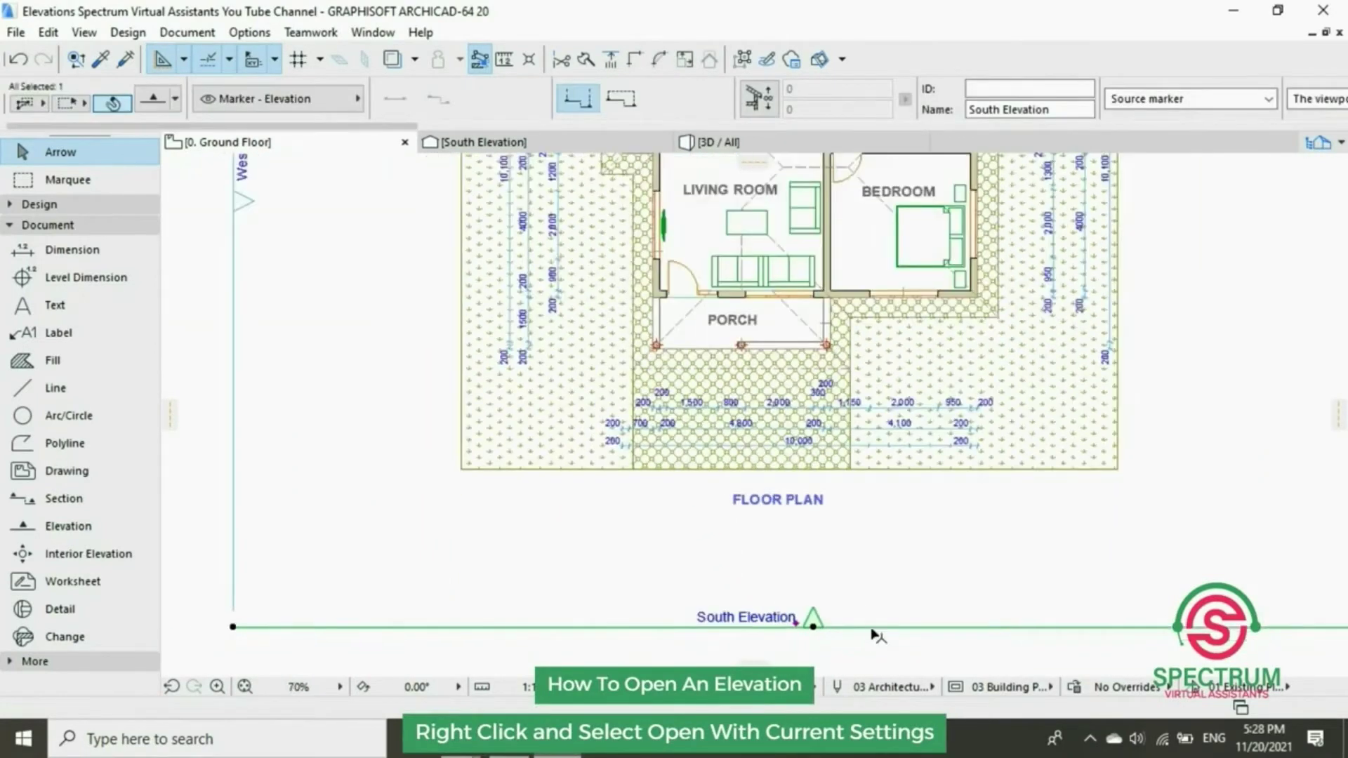
{"action": "right_click", "coordinate": [878, 632]}
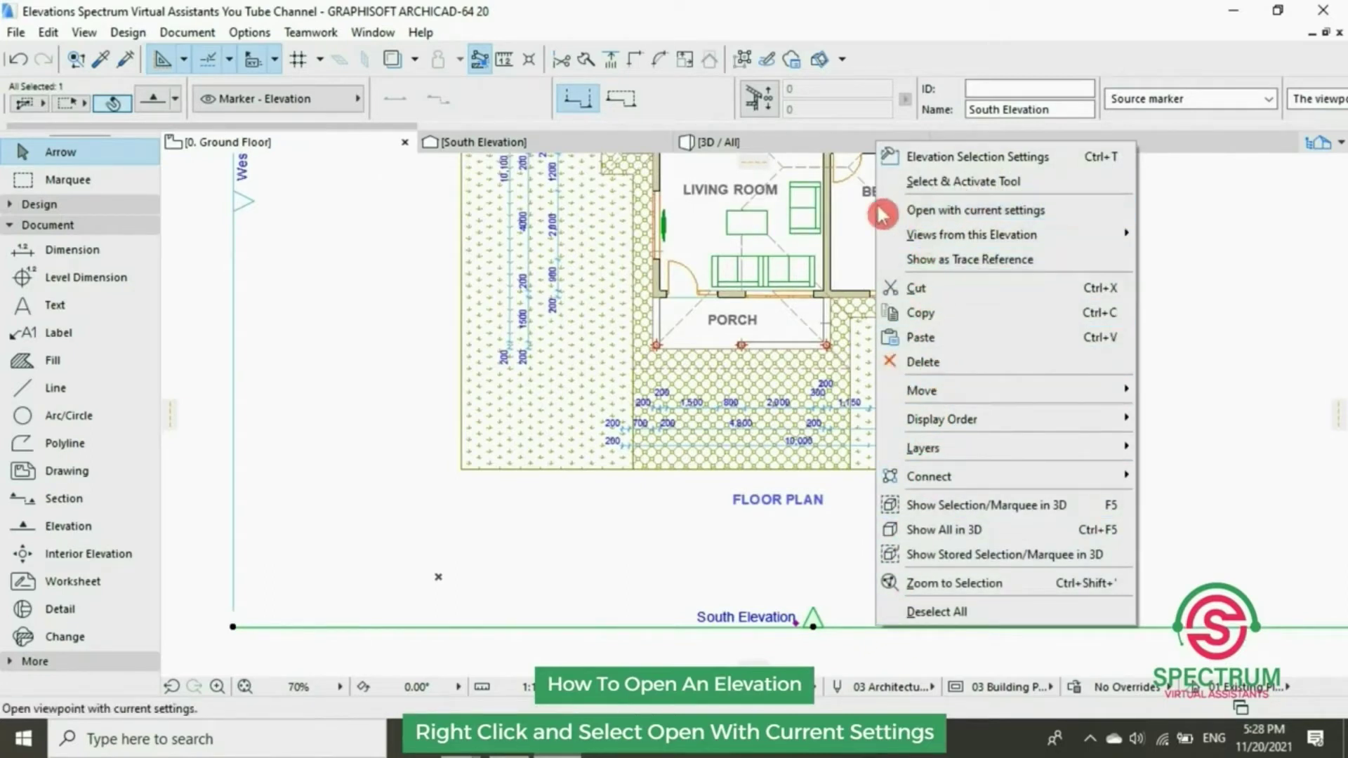
{"action": "left_click", "coordinate": [987, 210]}
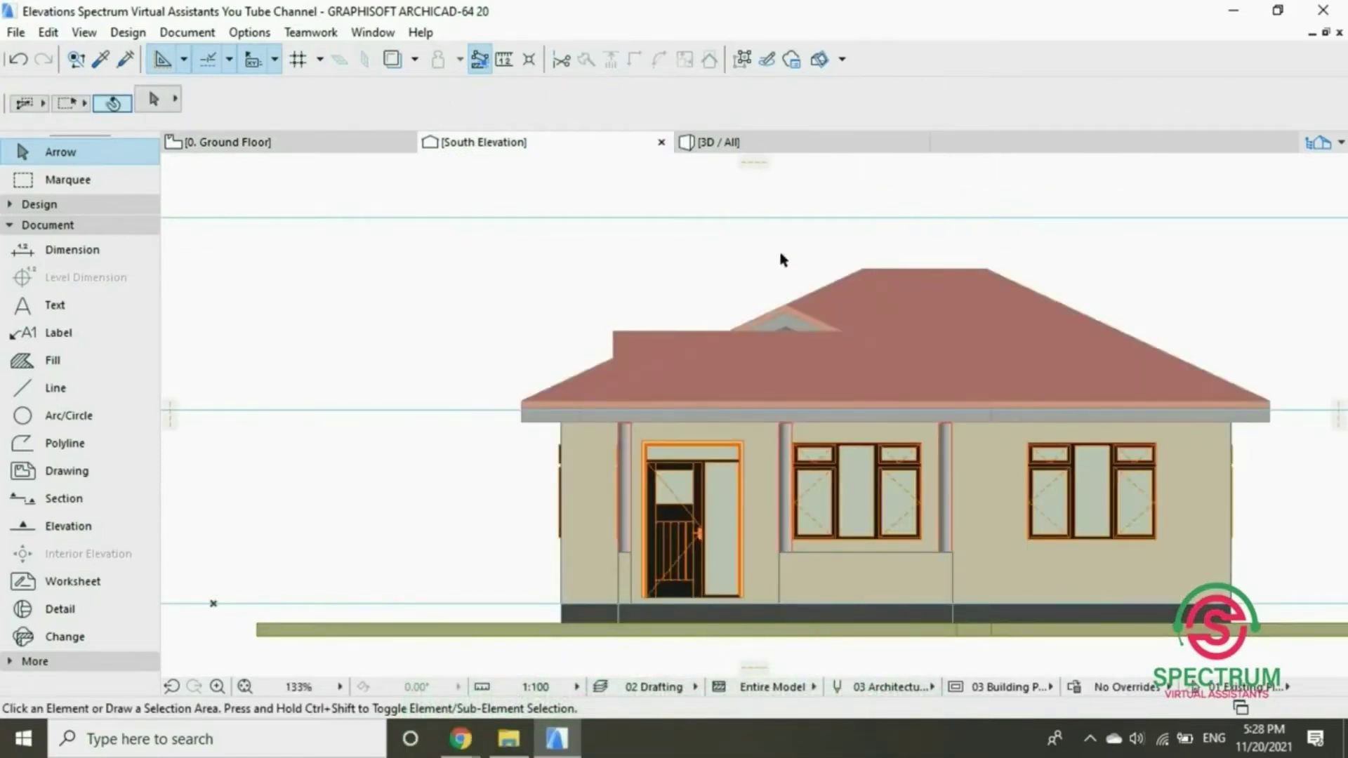
{"action": "scroll", "coordinate": [591, 309], "scroll_direction": "down", "scroll_amount": 4}
{"action": "scroll", "coordinate": [712, 315], "scroll_direction": "up", "scroll_amount": 1}
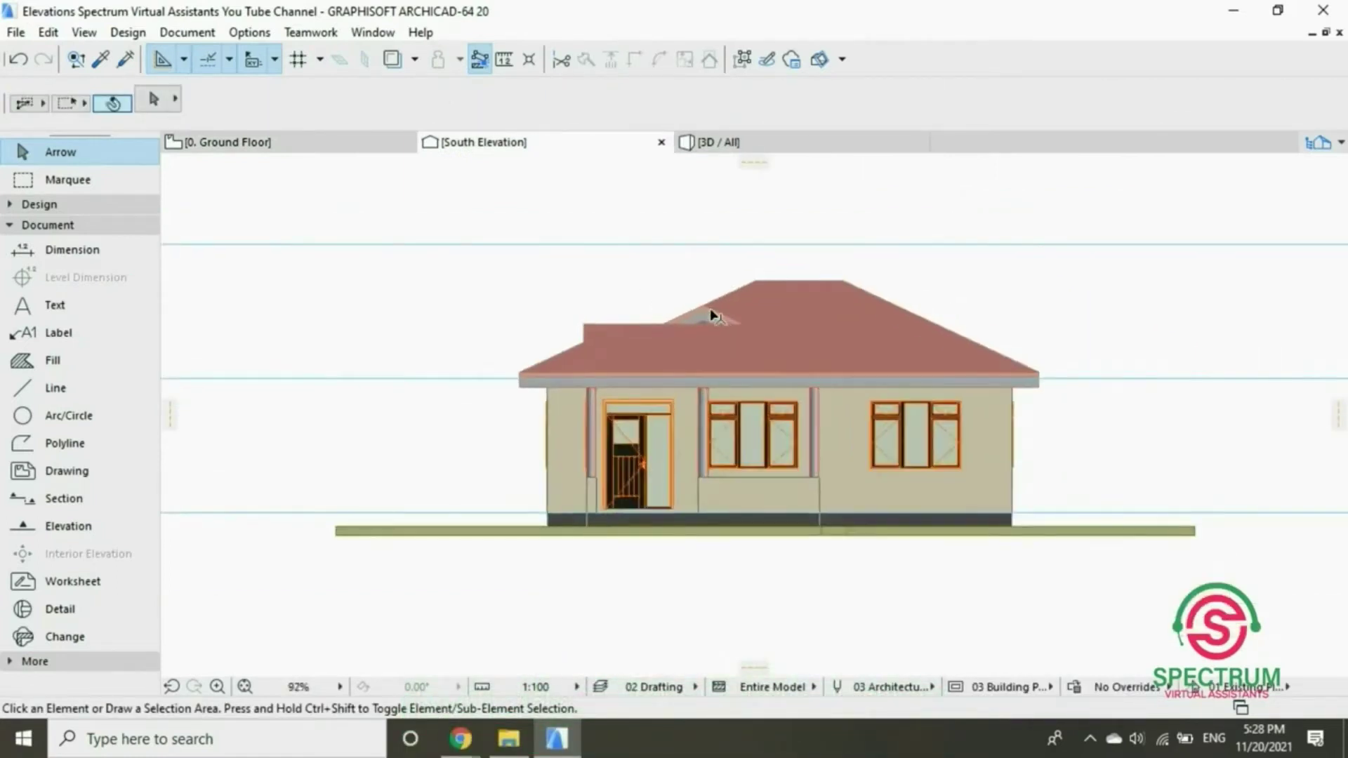
{"action": "scroll", "coordinate": [712, 314], "scroll_direction": "up", "scroll_amount": 1}
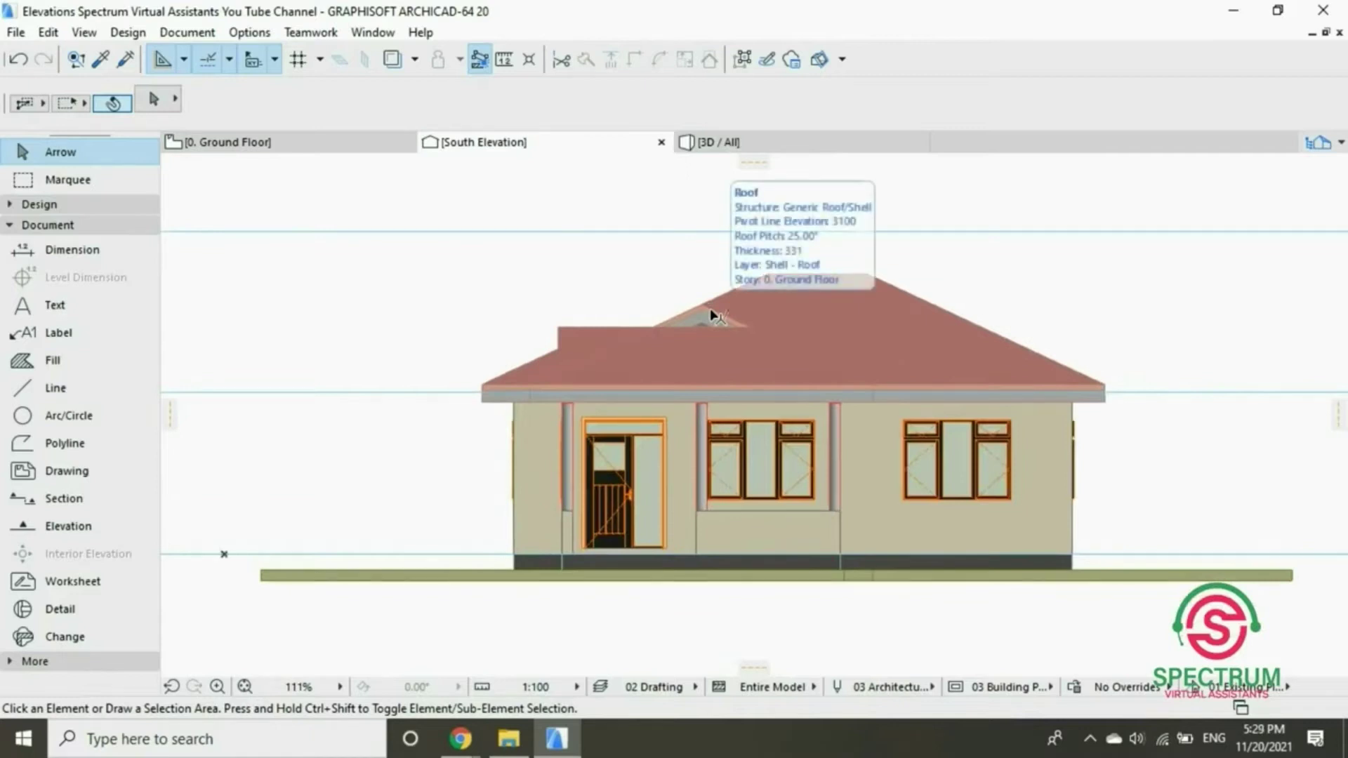
{"action": "scroll", "coordinate": [989, 361], "scroll_direction": "down", "scroll_amount": 1}
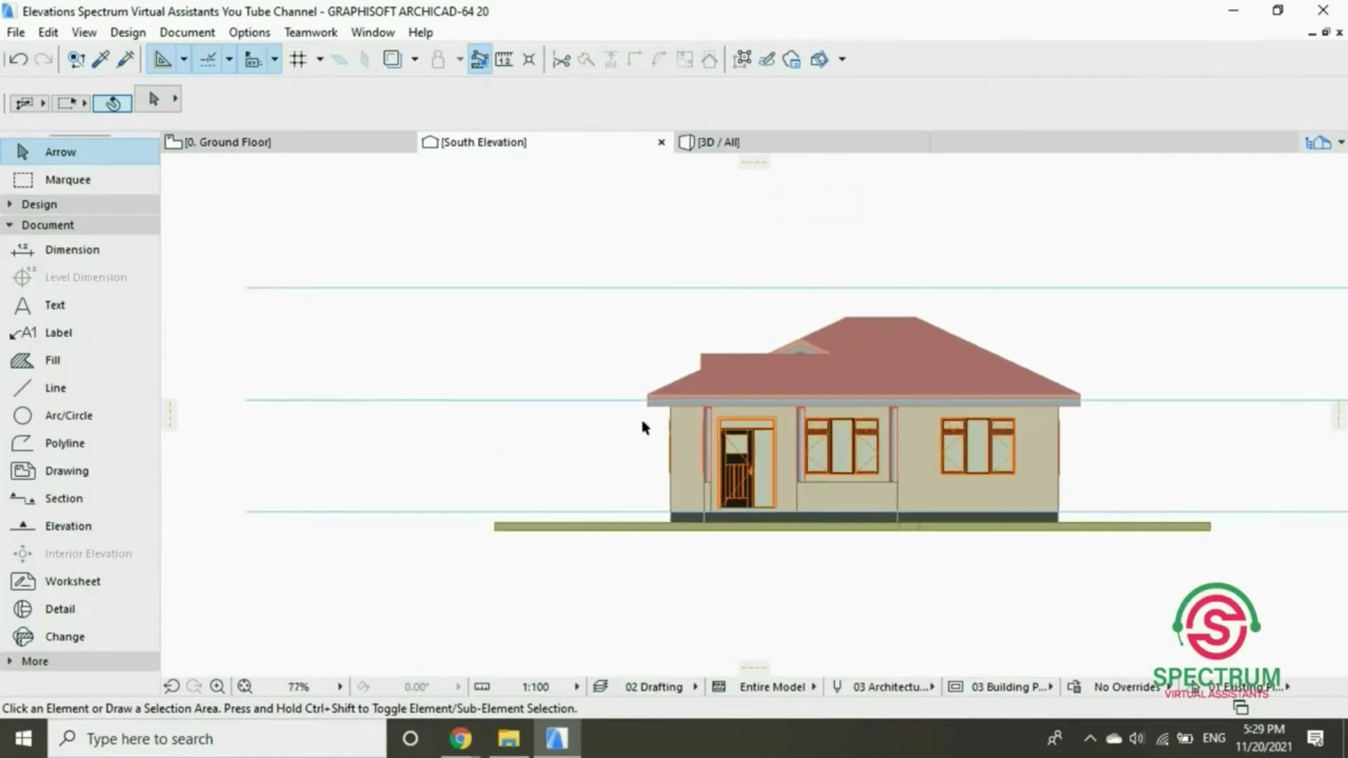
{"action": "scroll", "coordinate": [642, 420], "scroll_direction": "up", "scroll_amount": 1}
{"action": "scroll", "coordinate": [608, 288], "scroll_direction": "down", "scroll_amount": 1}
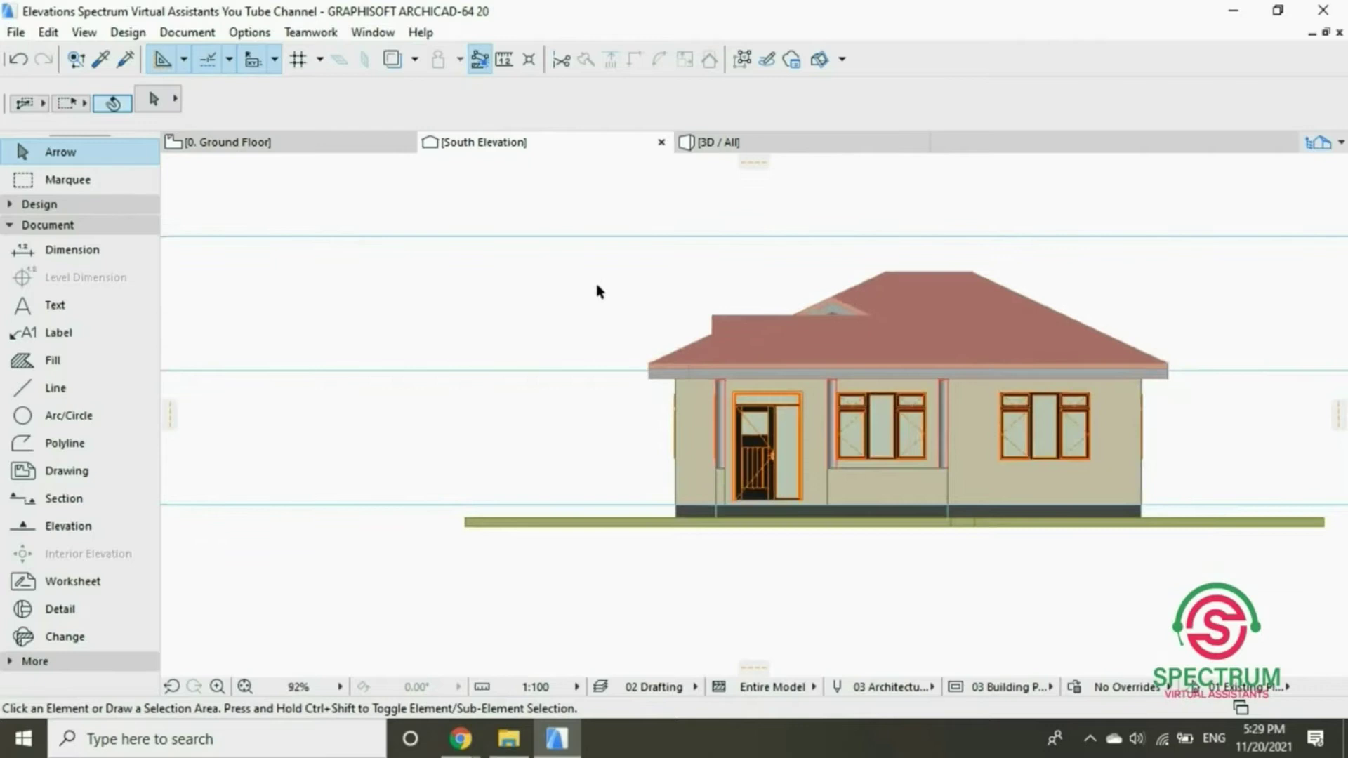
Open the South Elevation's settings and expand the Model Display panel
{"action": "right_click", "coordinate": [711, 266]}
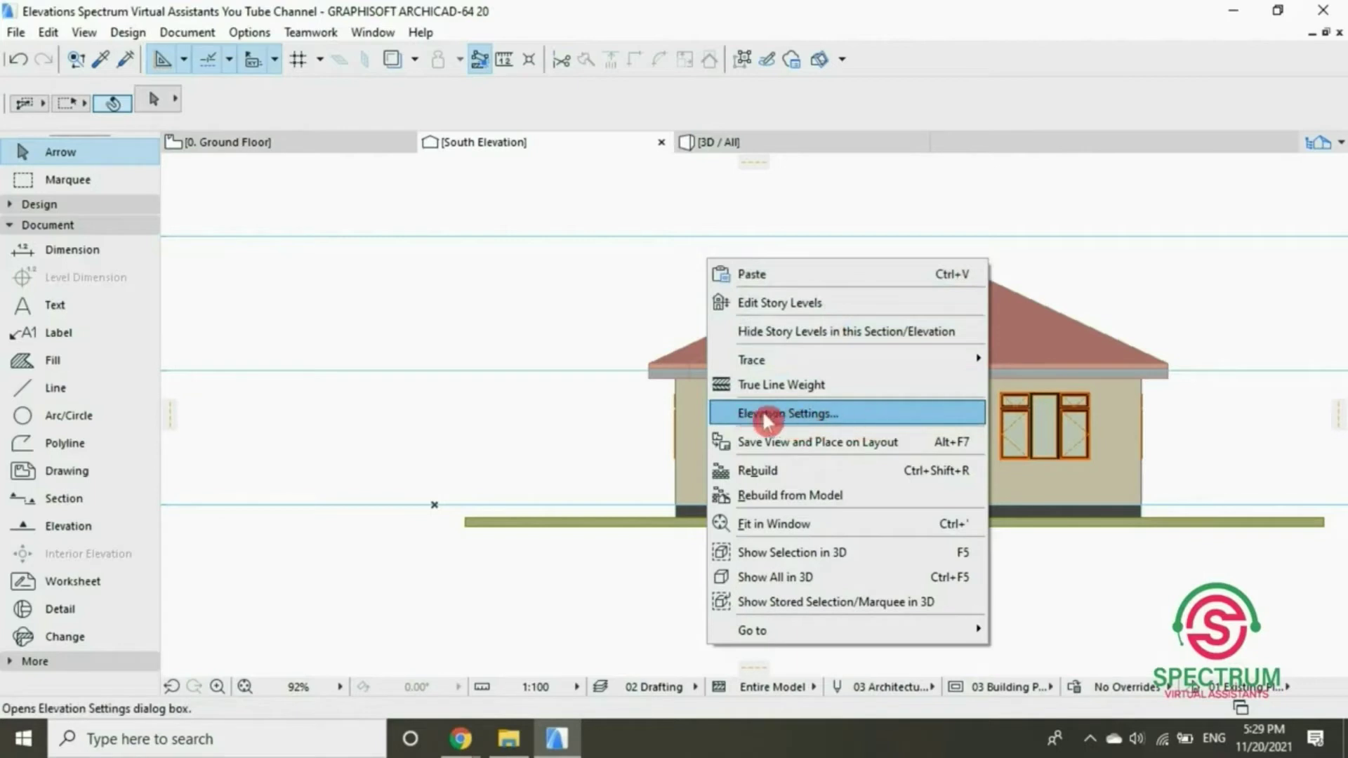
{"action": "left_click", "coordinate": [821, 414]}
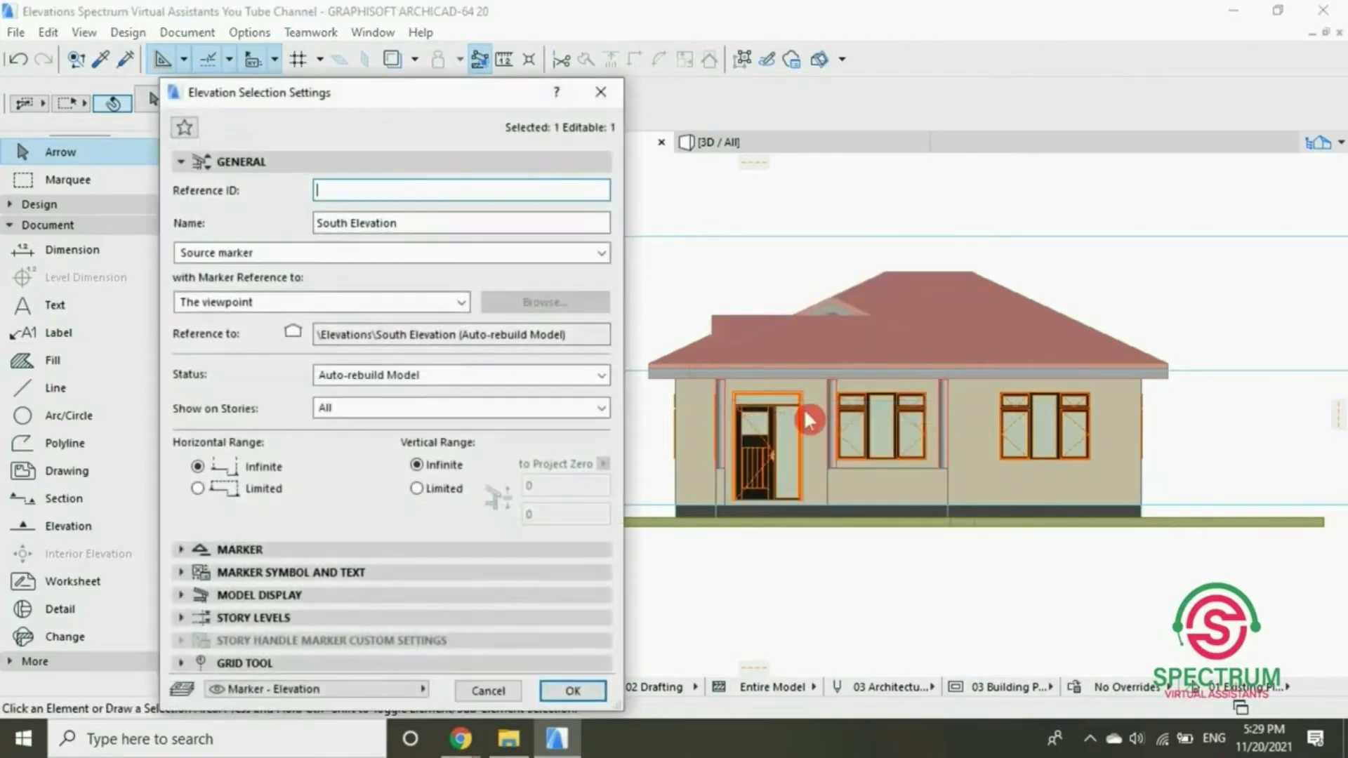
{"action": "left_click_drag", "start_coordinate": [482, 95], "coordinate": [441, 80]}
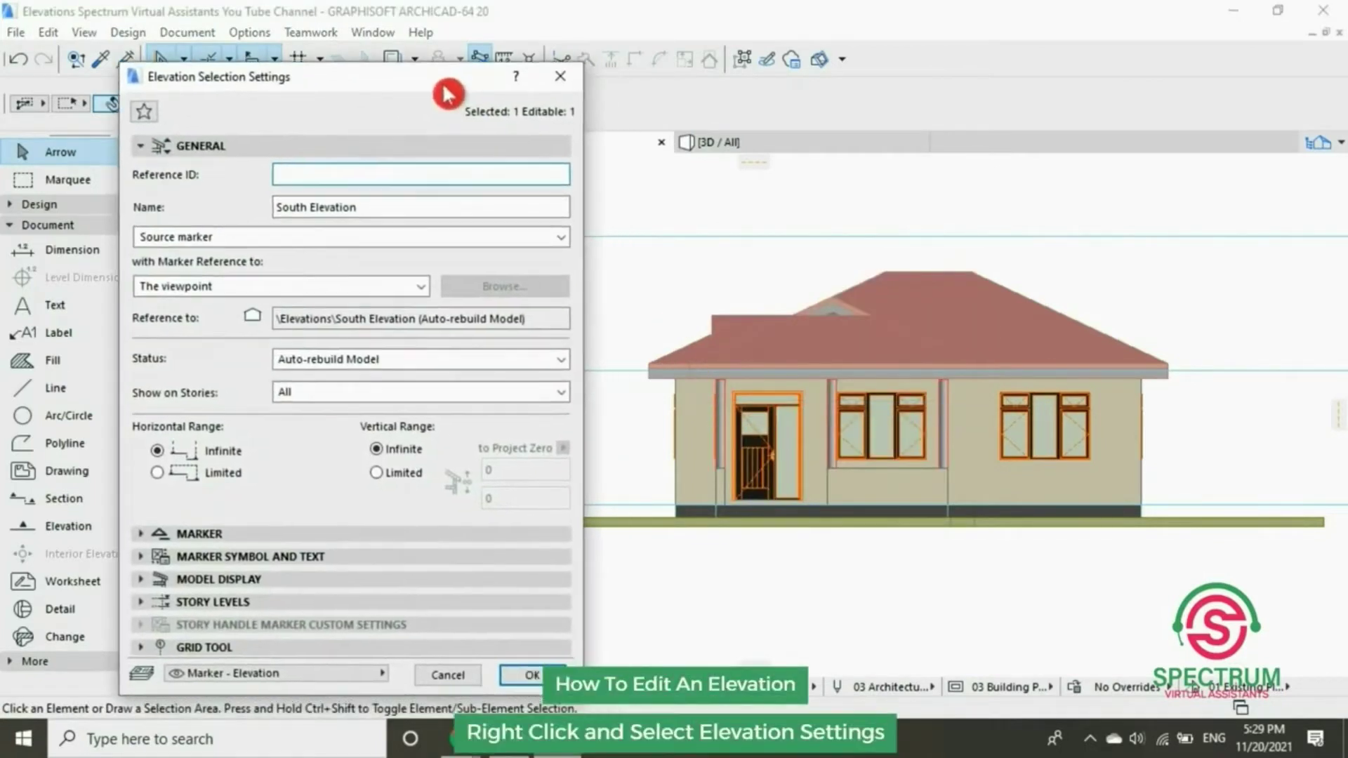
{"action": "left_click", "coordinate": [401, 151]}
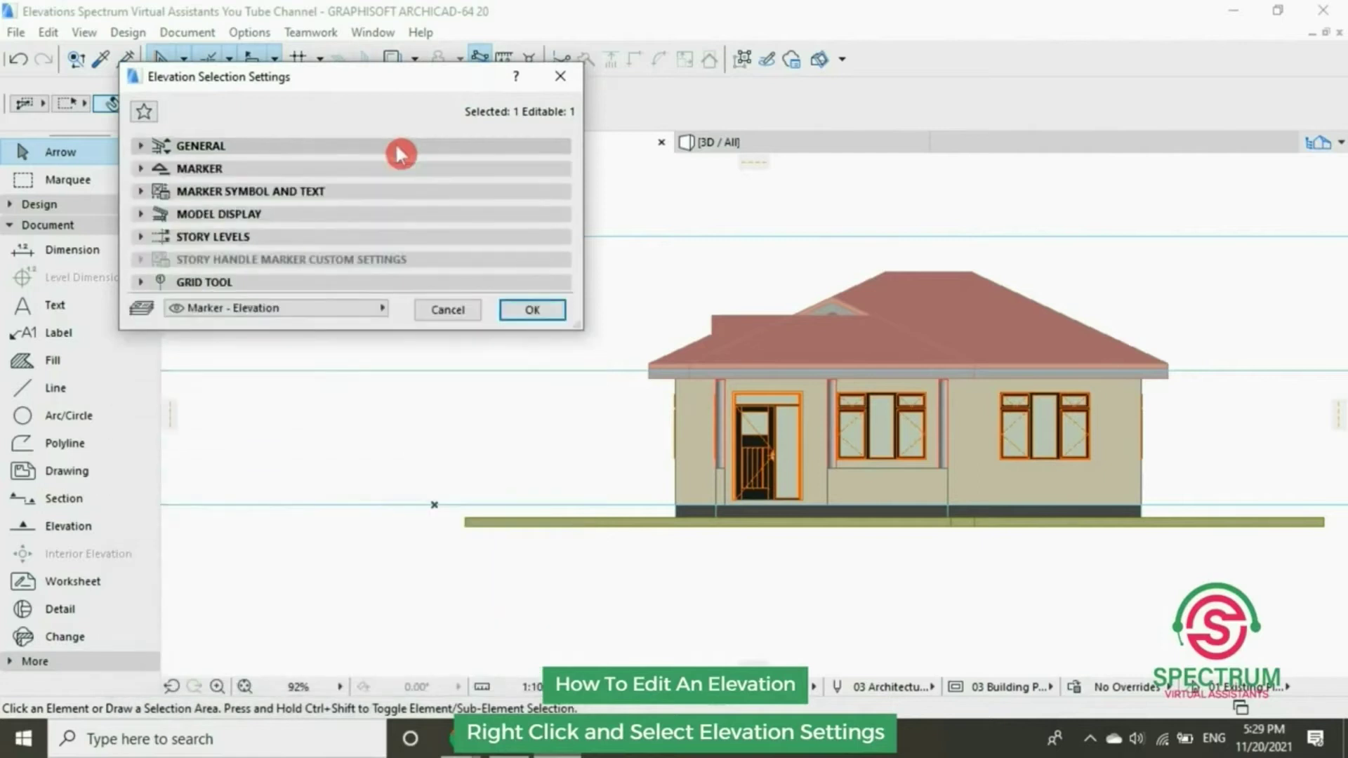
{"action": "left_click", "coordinate": [393, 191]}
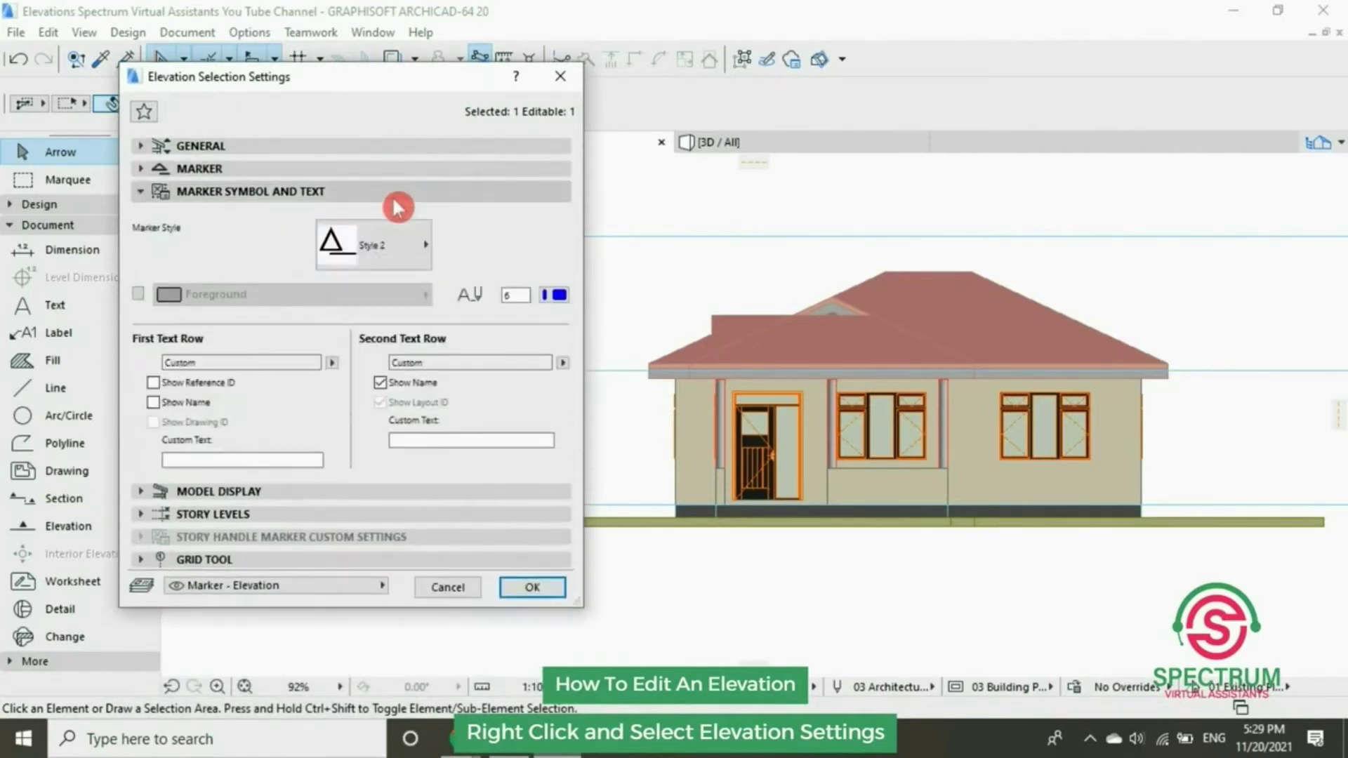
{"action": "left_click", "coordinate": [397, 201]}
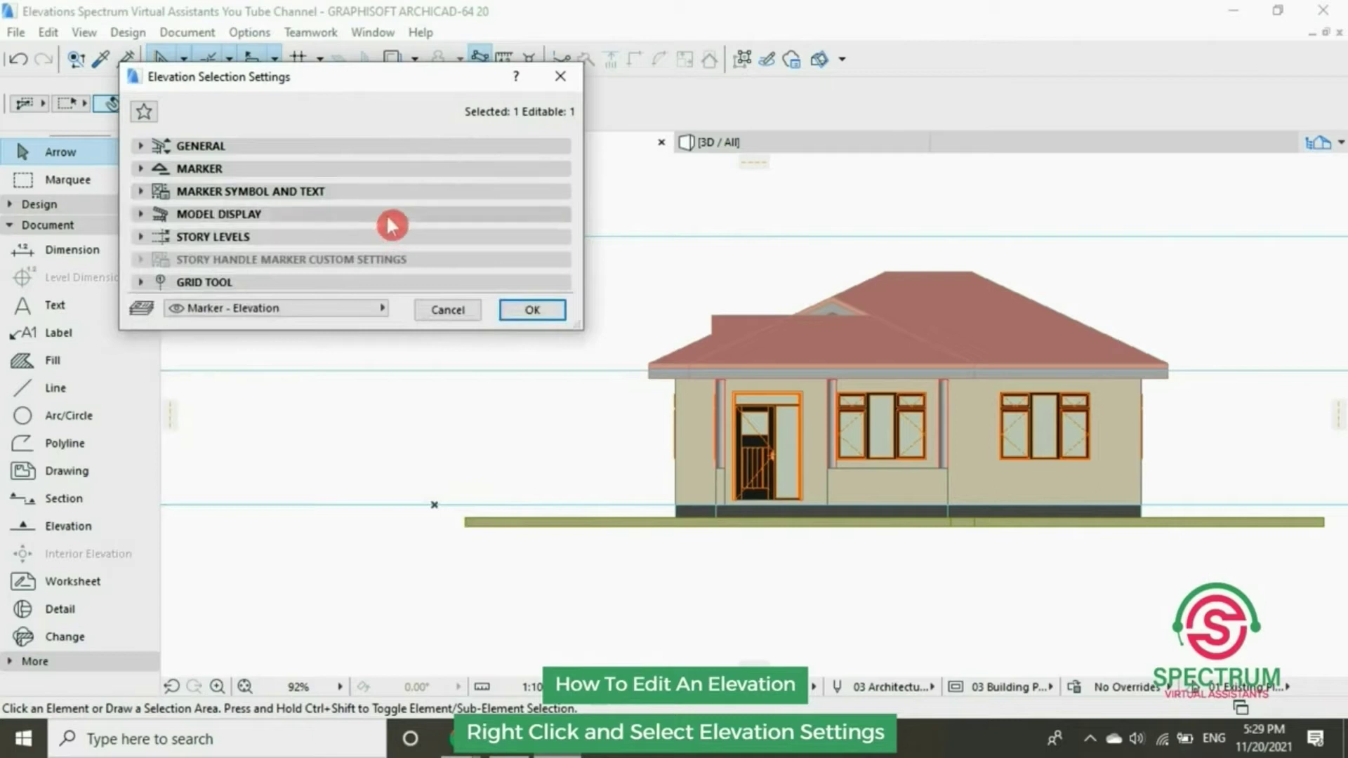
{"action": "left_click", "coordinate": [392, 215]}
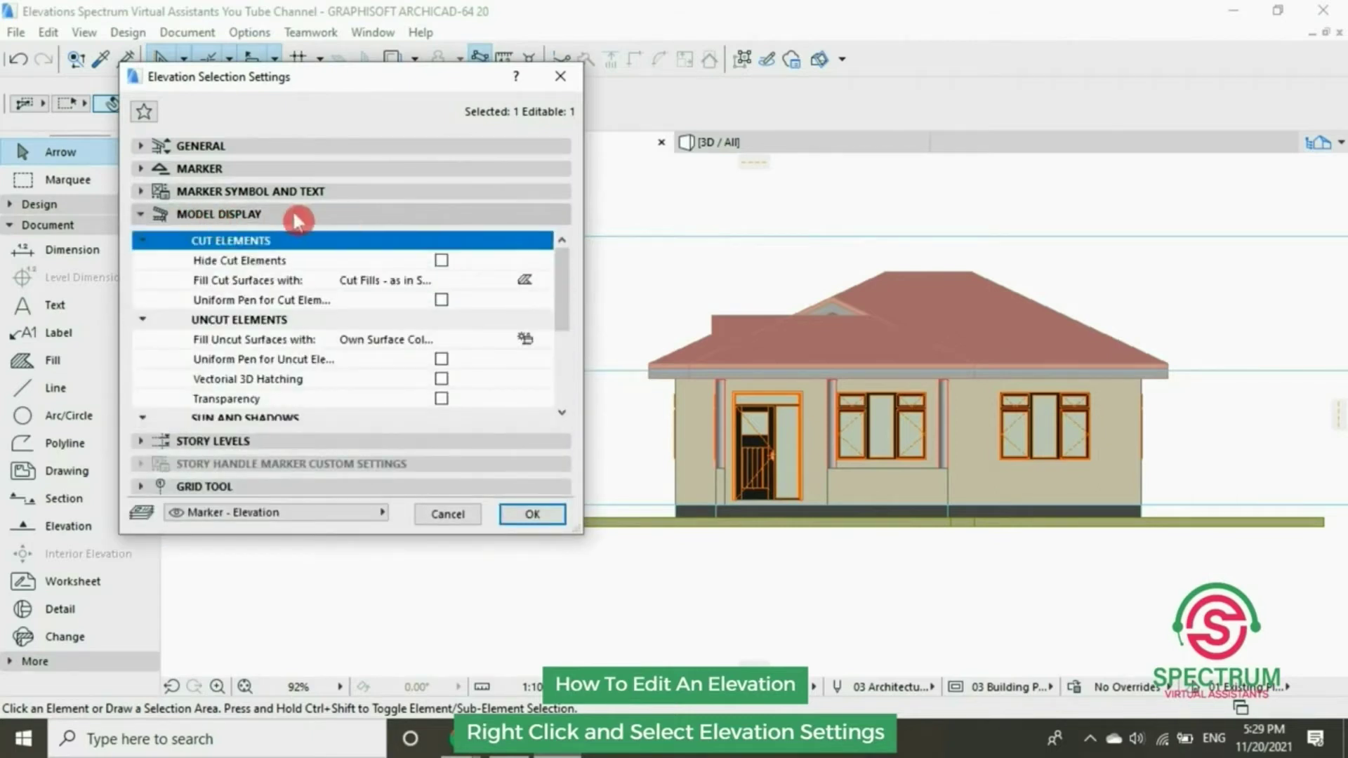
{"action": "left_click_drag", "start_coordinate": [590, 539], "coordinate": [654, 612]}
{"action": "left_click_drag", "start_coordinate": [482, 93], "coordinate": [441, 98]}
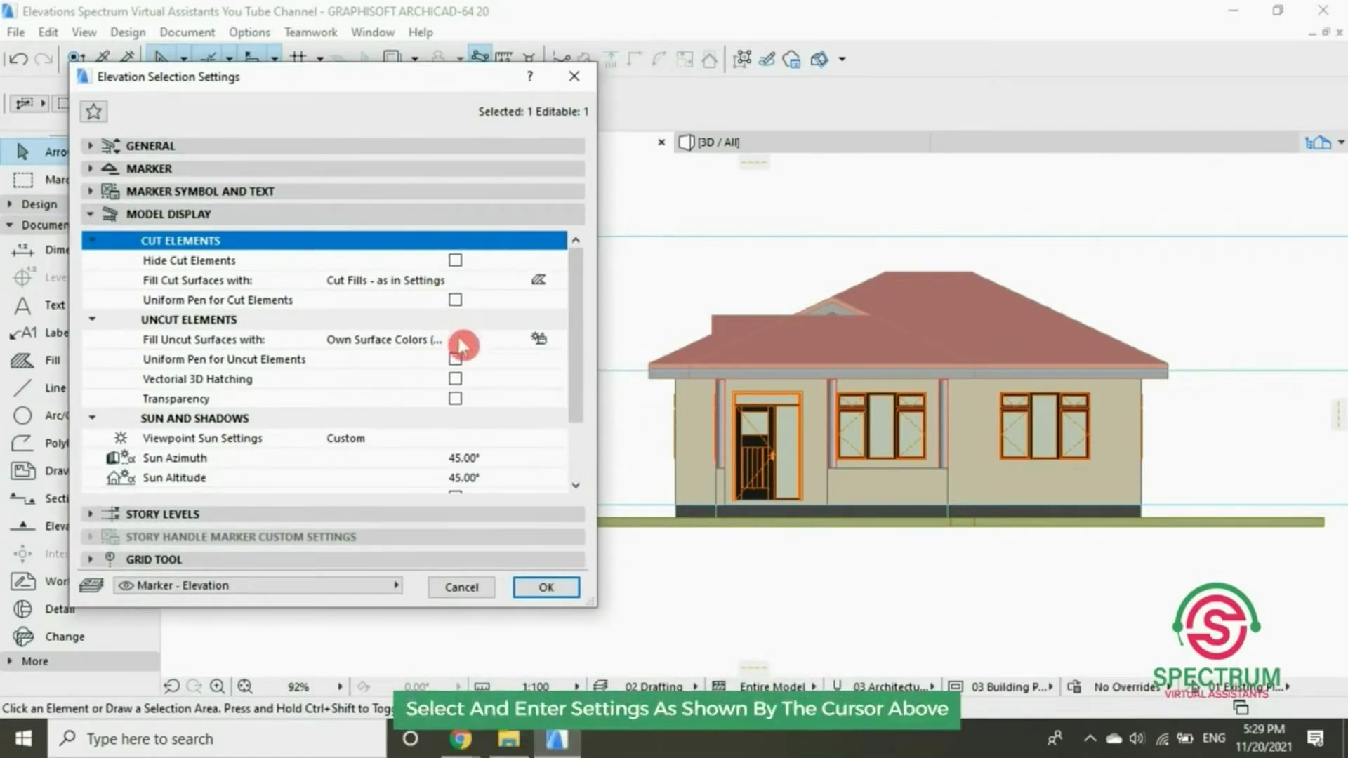
Enable Vectorial 3D Hatching and Transparency and apply the settings
{"action": "left_click", "coordinate": [455, 381]}
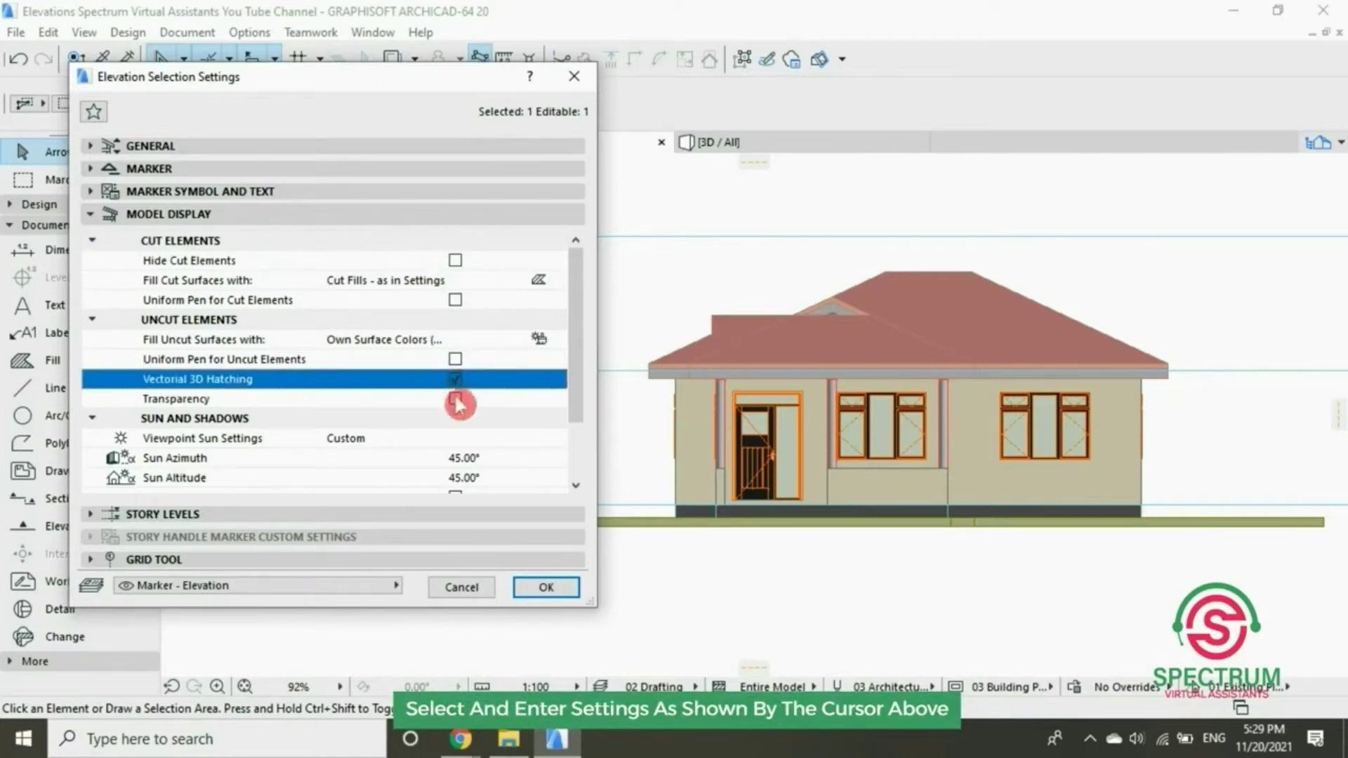
{"action": "left_click", "coordinate": [455, 402]}
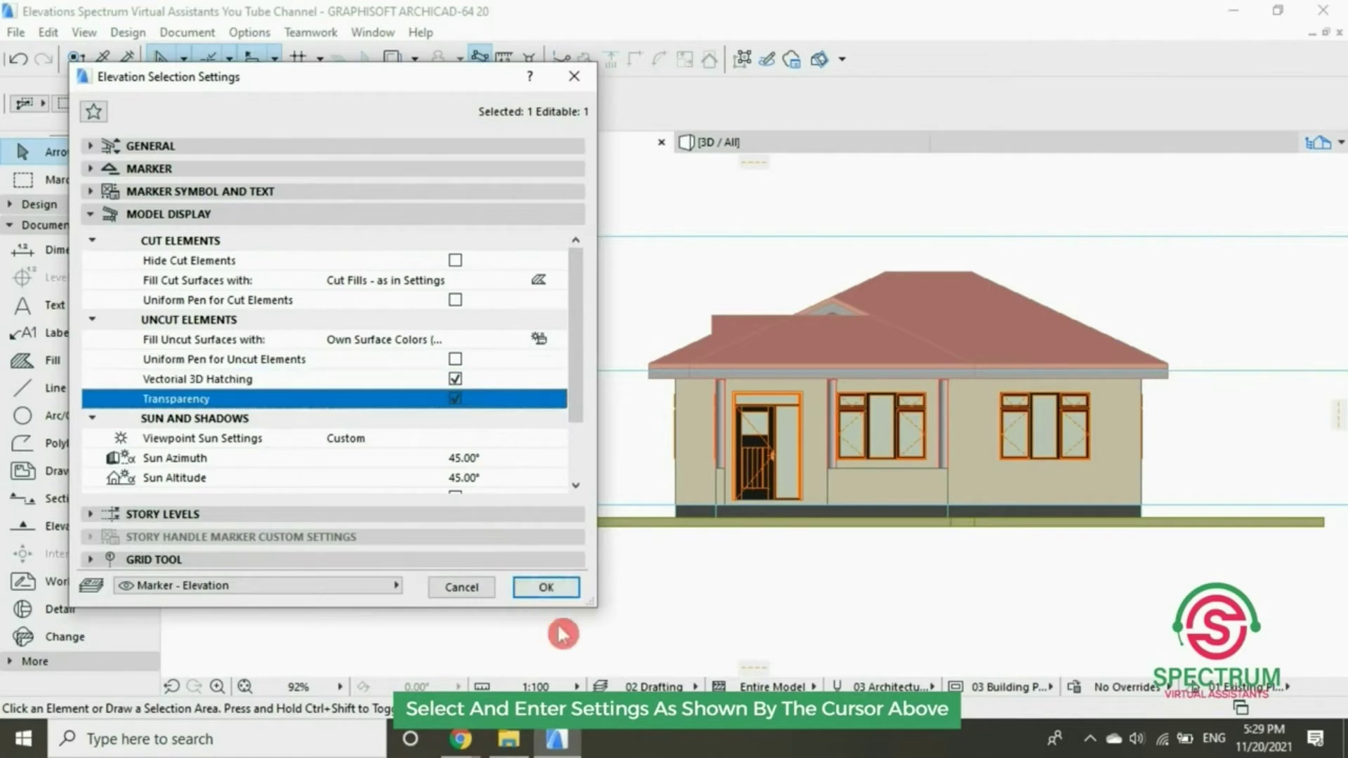
{"action": "left_click", "coordinate": [546, 587]}
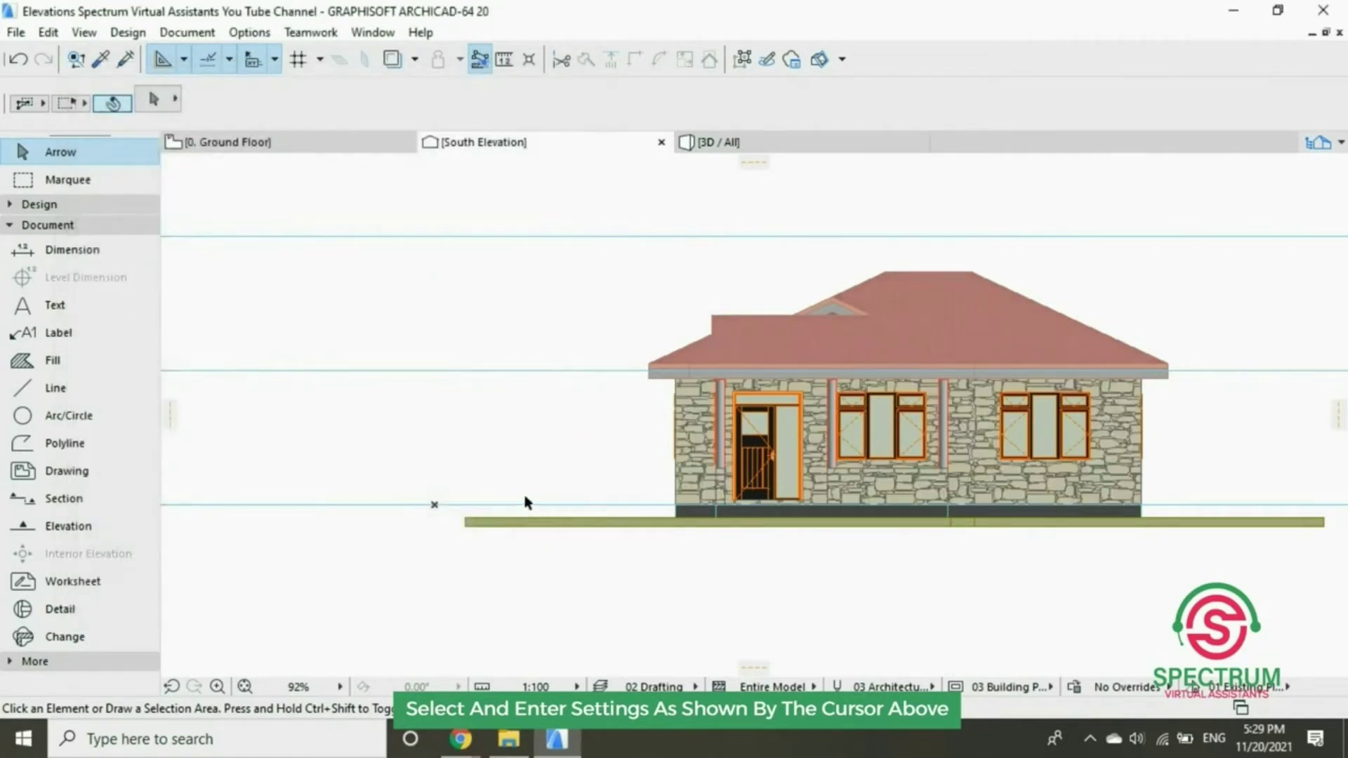
{"action": "scroll", "coordinate": [890, 446], "scroll_direction": "up", "scroll_amount": 1}
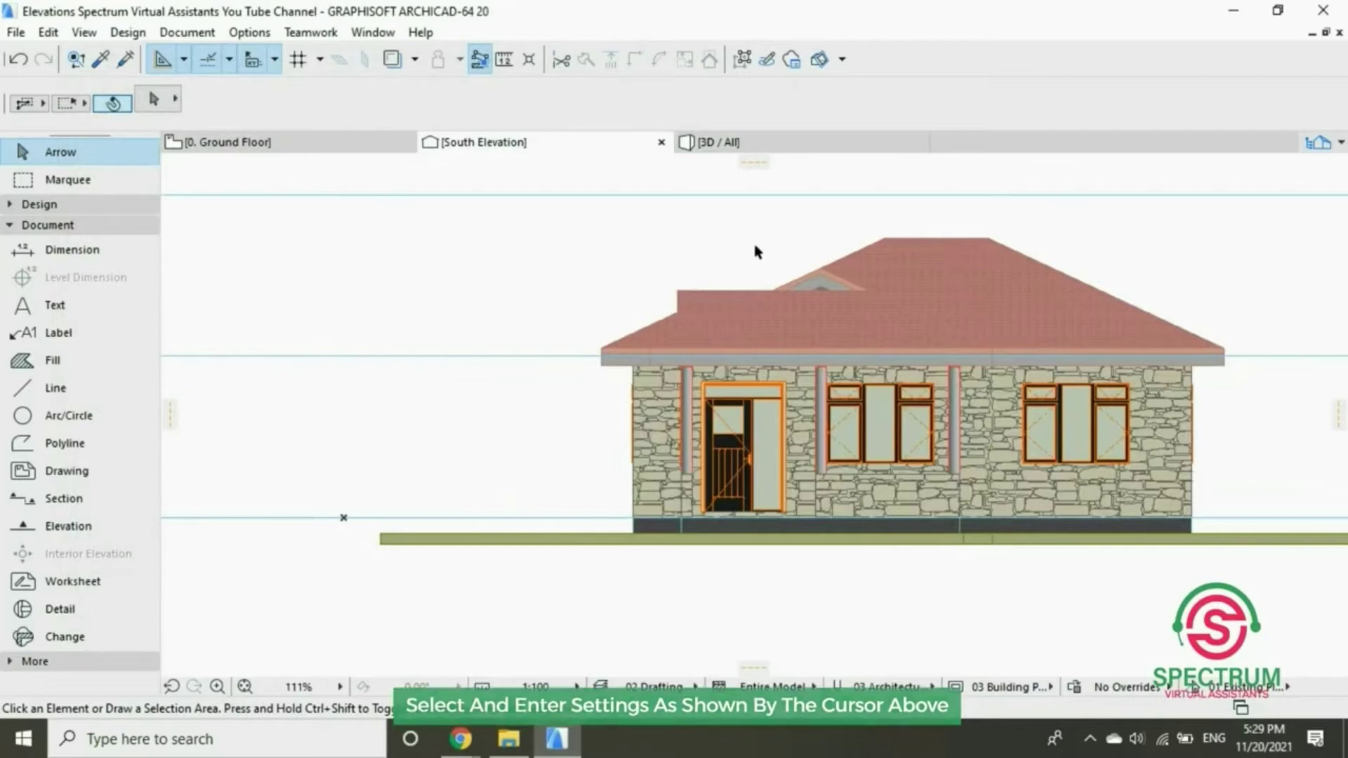
Turn on Uniform Pen for Uncut Elements using pen 1 (0.13 mm) in the elevation settings
{"action": "right_click", "coordinate": [353, 250]}
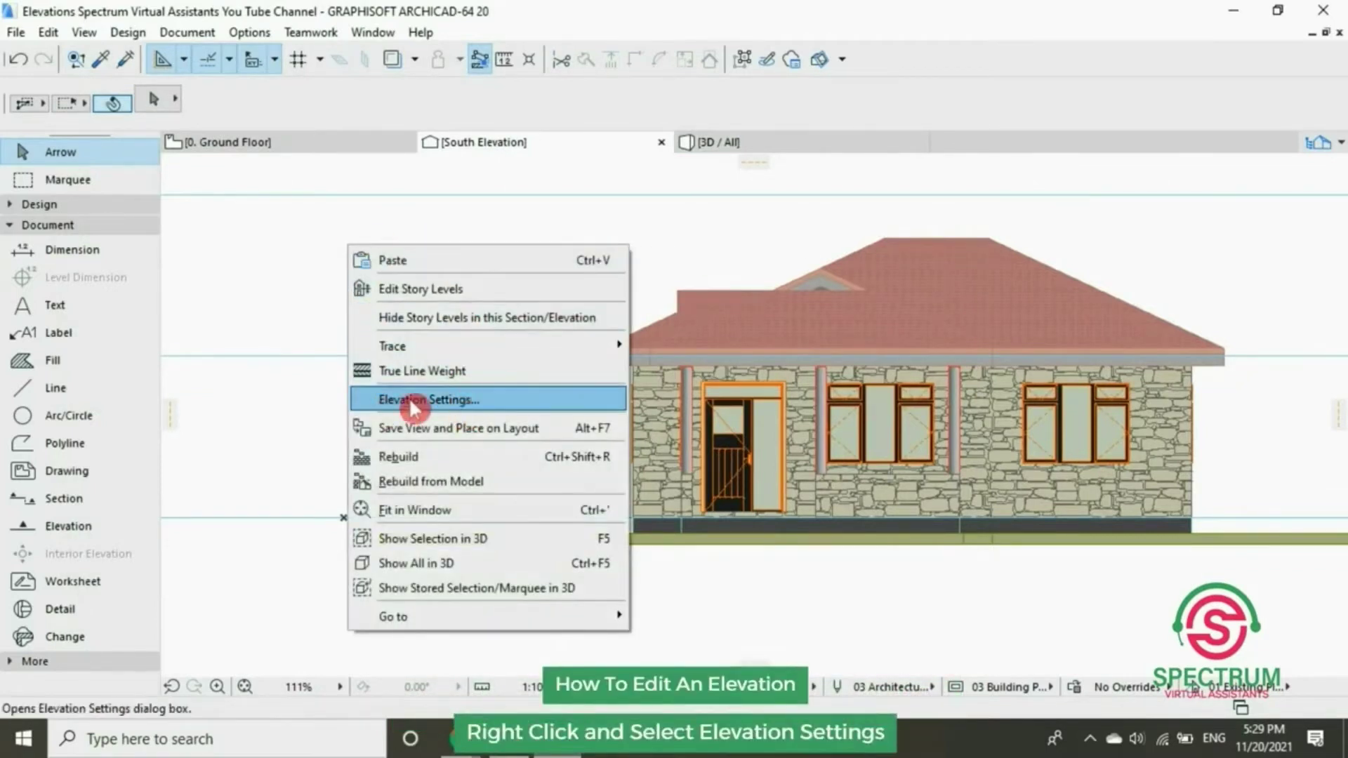
{"action": "left_click", "coordinate": [458, 399]}
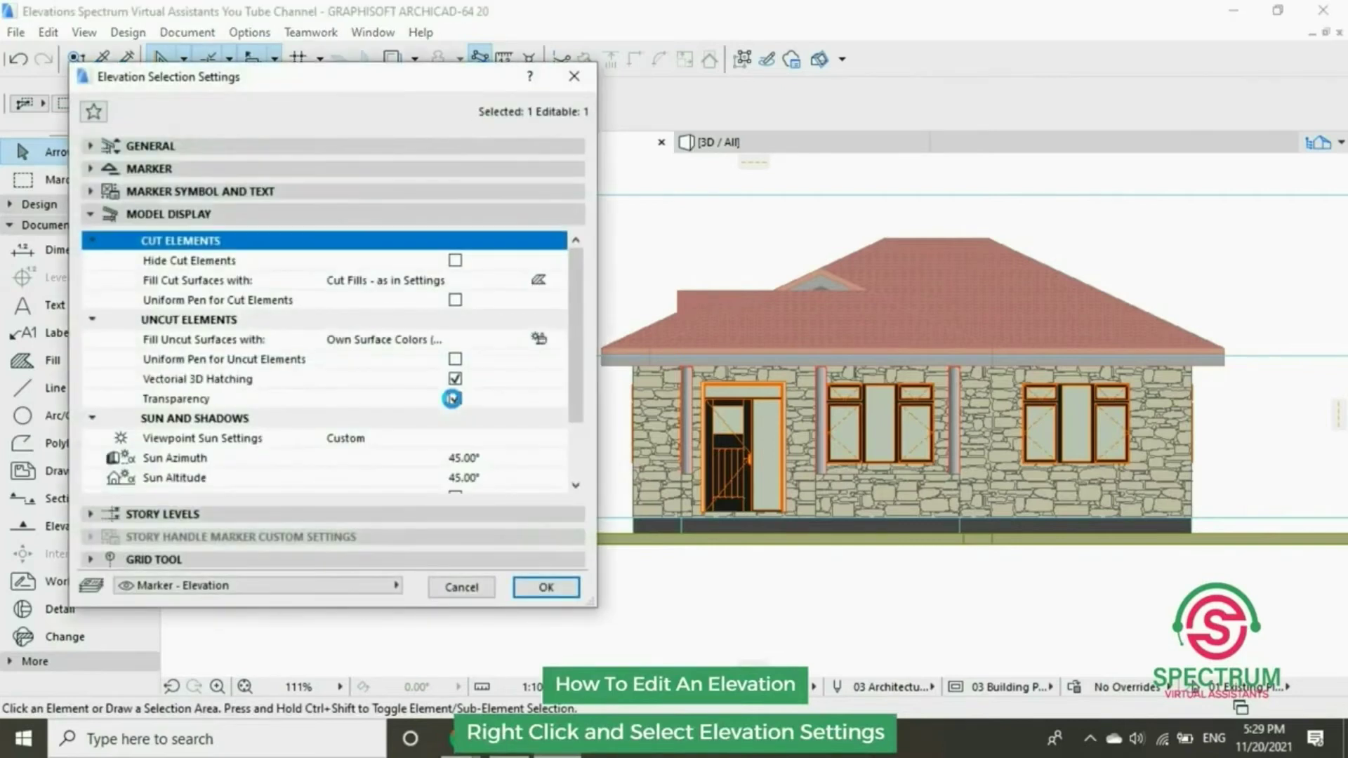
{"action": "left_click", "coordinate": [463, 346]}
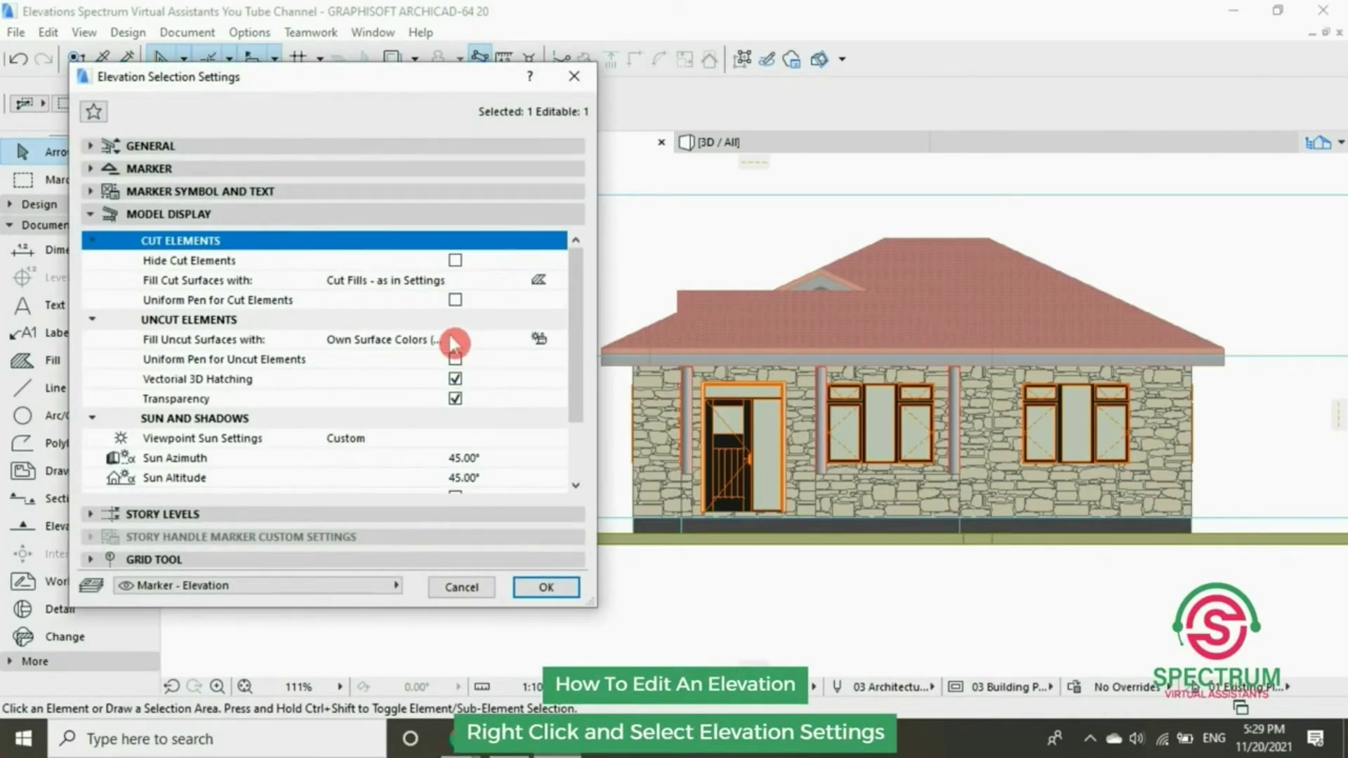
{"action": "left_click", "coordinate": [453, 343]}
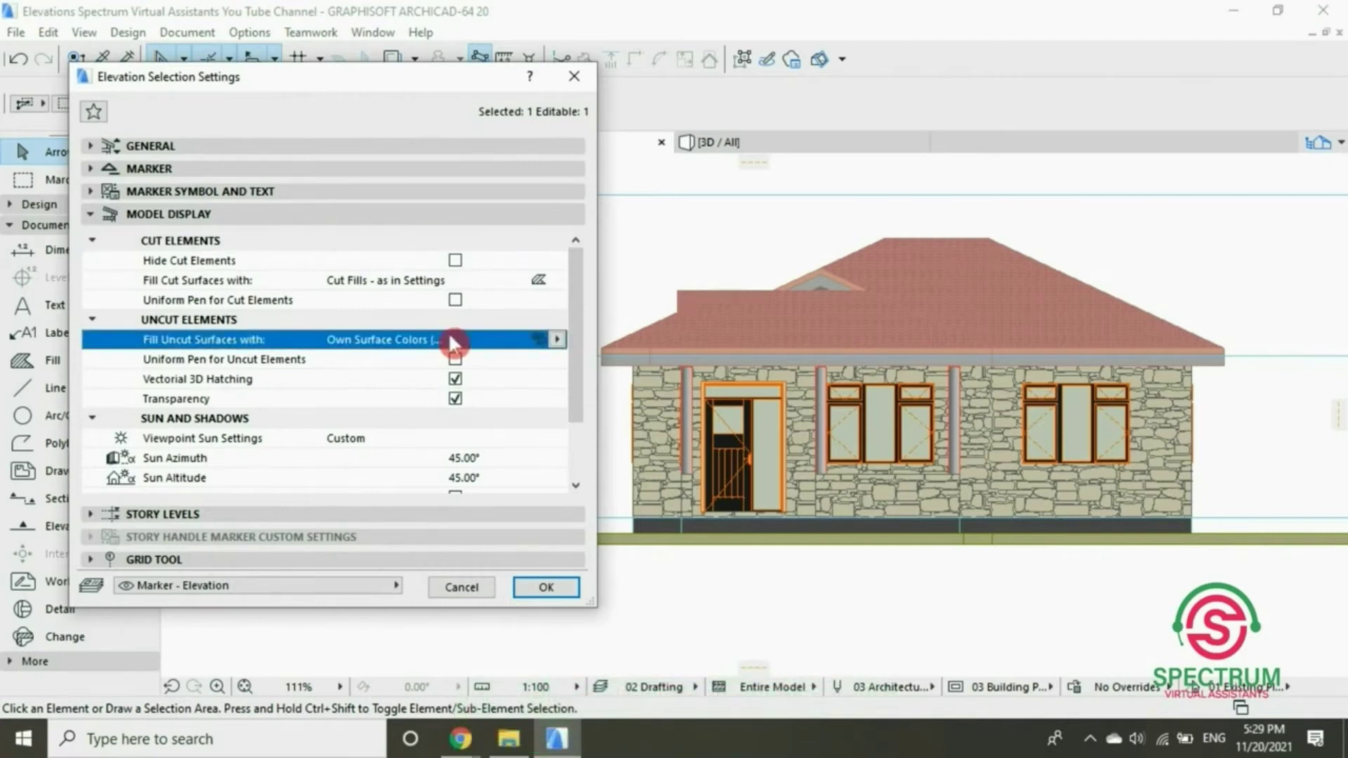
{"action": "left_click", "coordinate": [445, 354]}
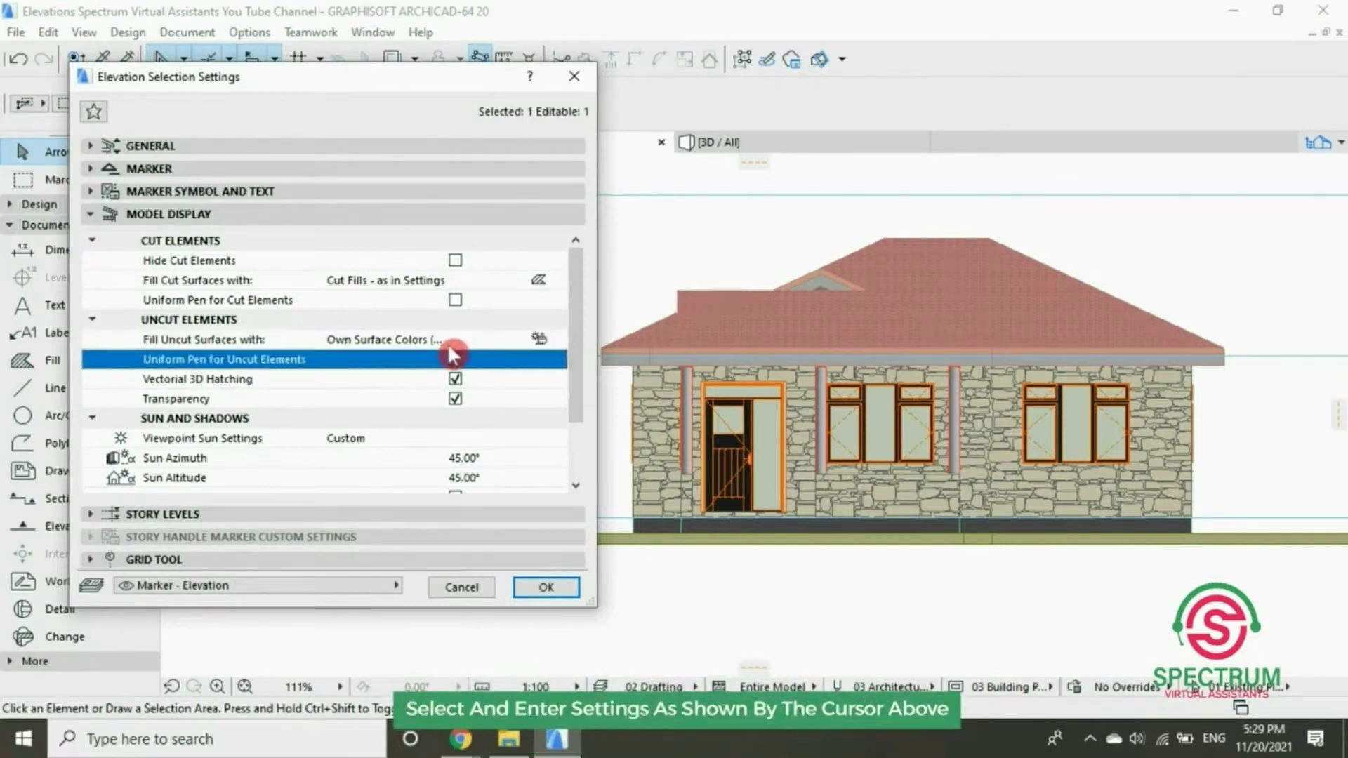
{"action": "left_click", "coordinate": [449, 336]}
{"action": "left_click", "coordinate": [456, 360]}
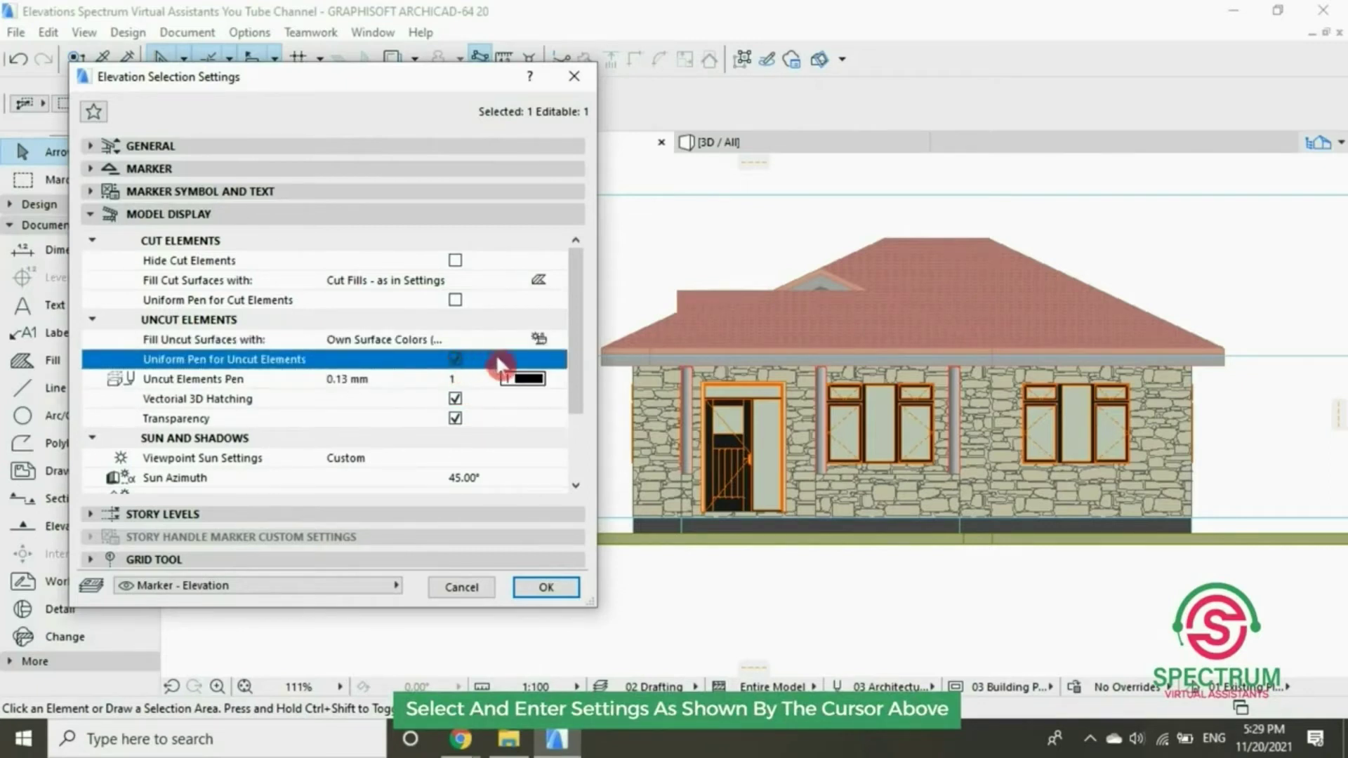
{"action": "left_click", "coordinate": [528, 380]}
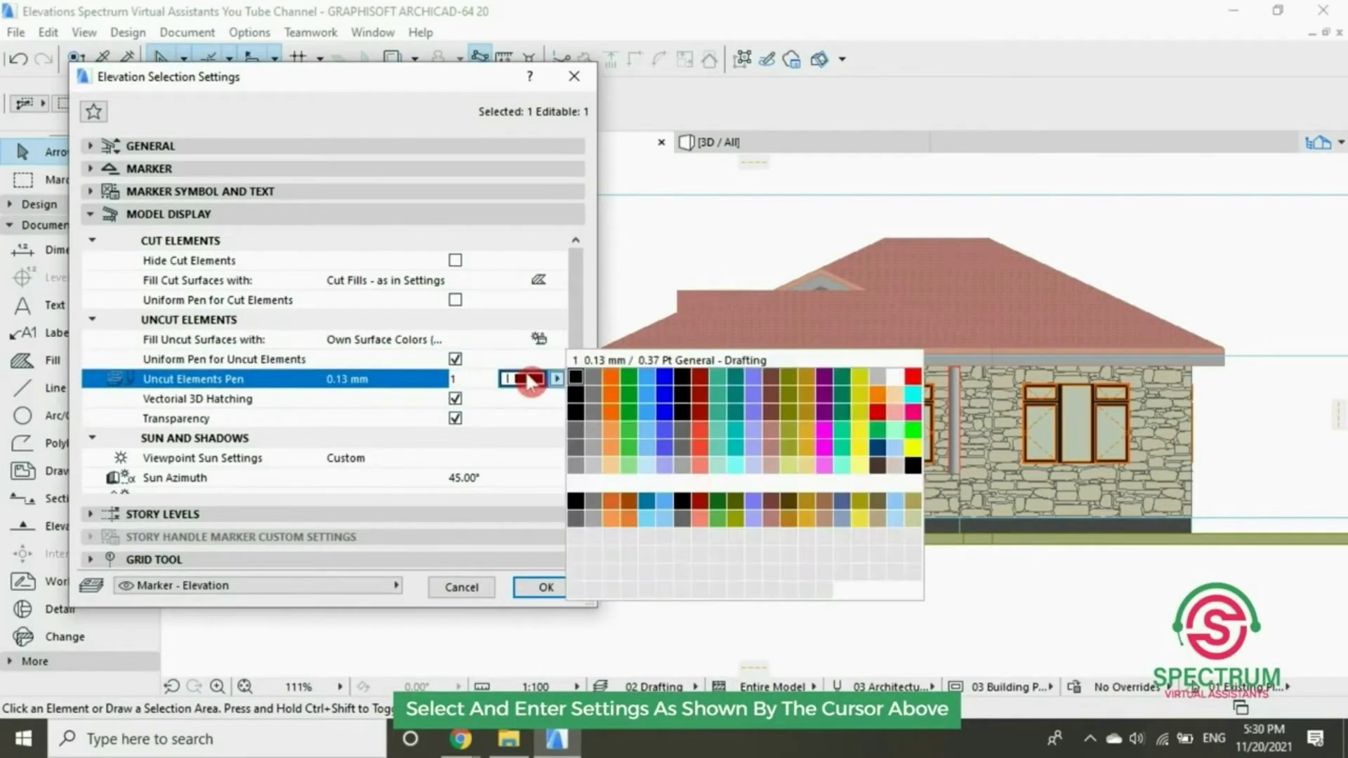
{"action": "left_click", "coordinate": [576, 378]}
{"action": "scroll", "coordinate": [532, 455], "scroll_direction": "down", "scroll_amount": 3}
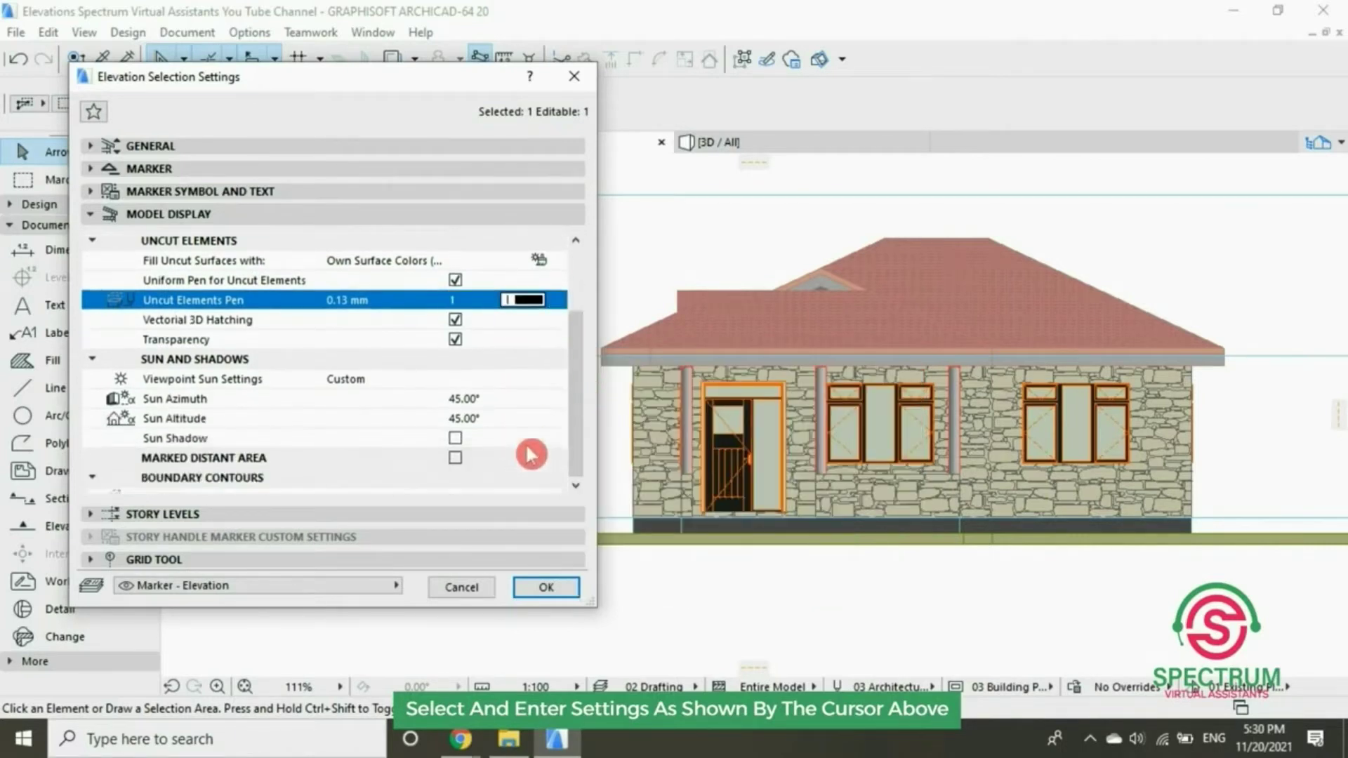
{"action": "left_click", "coordinate": [540, 588]}
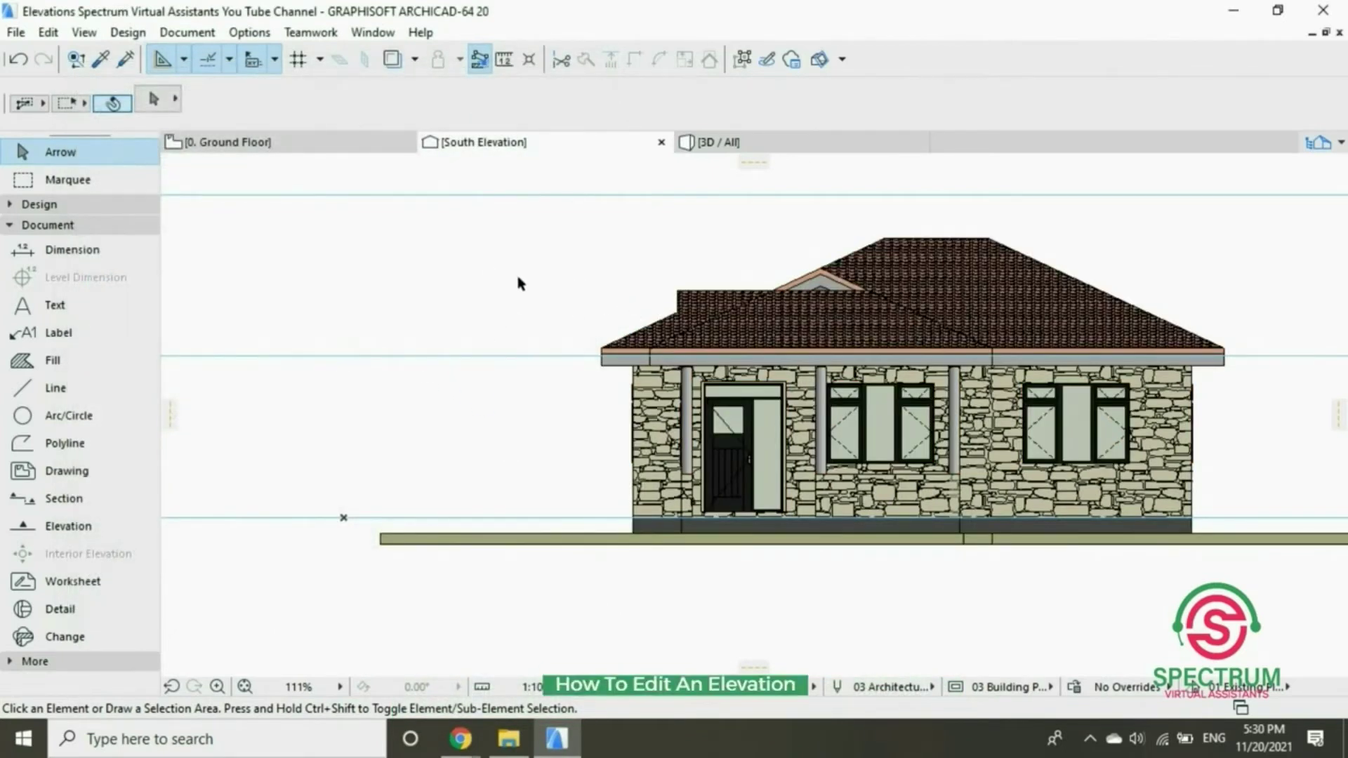
Check Sun Shadow in the South Elevation's settings so the facade shows cast shadows
{"action": "right_click", "coordinate": [409, 253]}
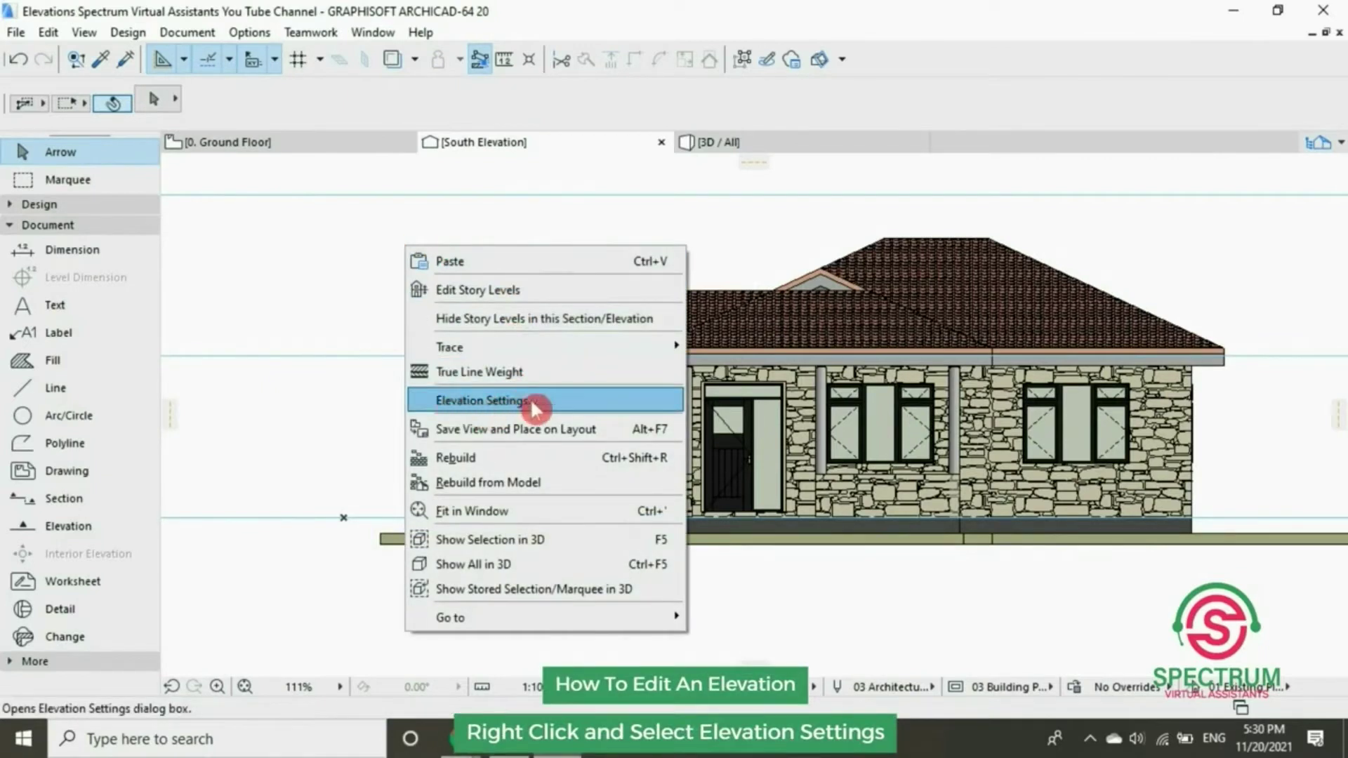
{"action": "left_click", "coordinate": [466, 407]}
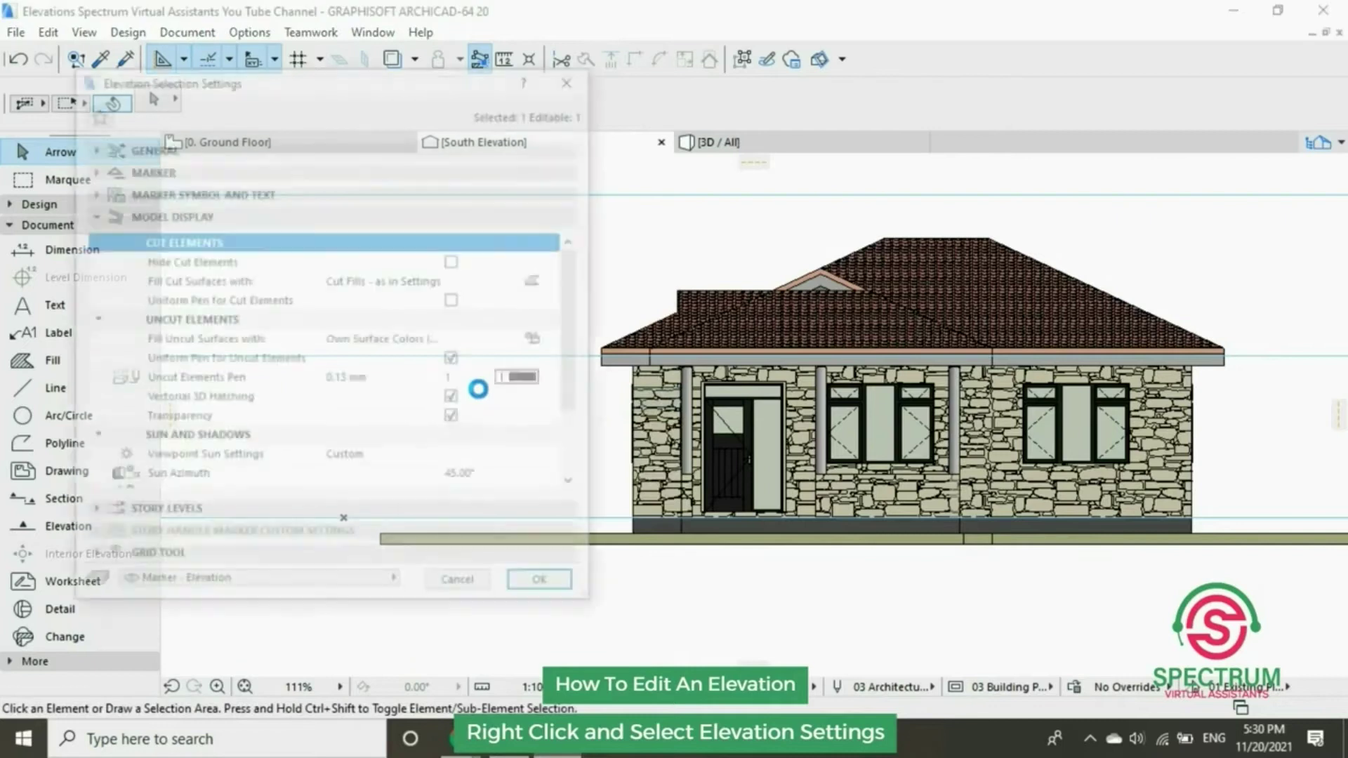
{"action": "scroll", "coordinate": [456, 379], "scroll_direction": "down", "scroll_amount": 3}
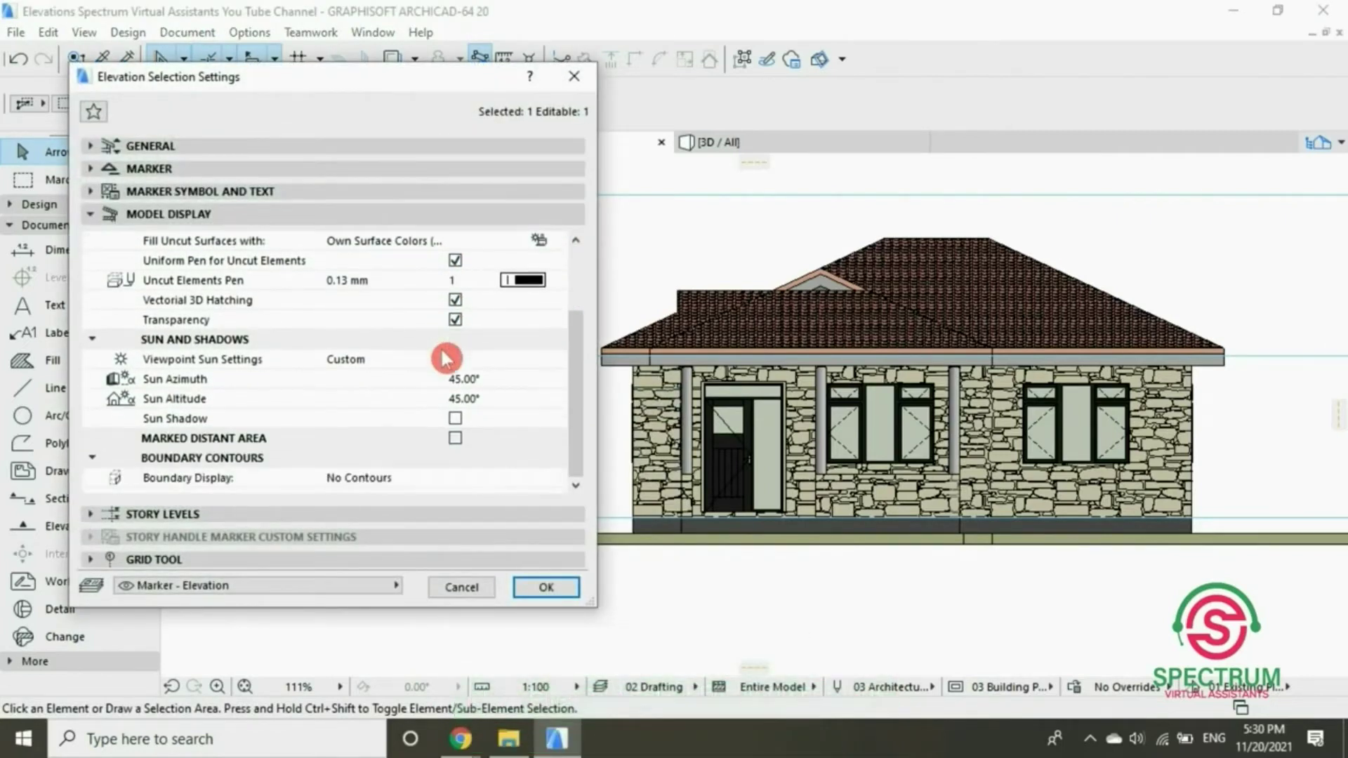
{"action": "left_click", "coordinate": [458, 421]}
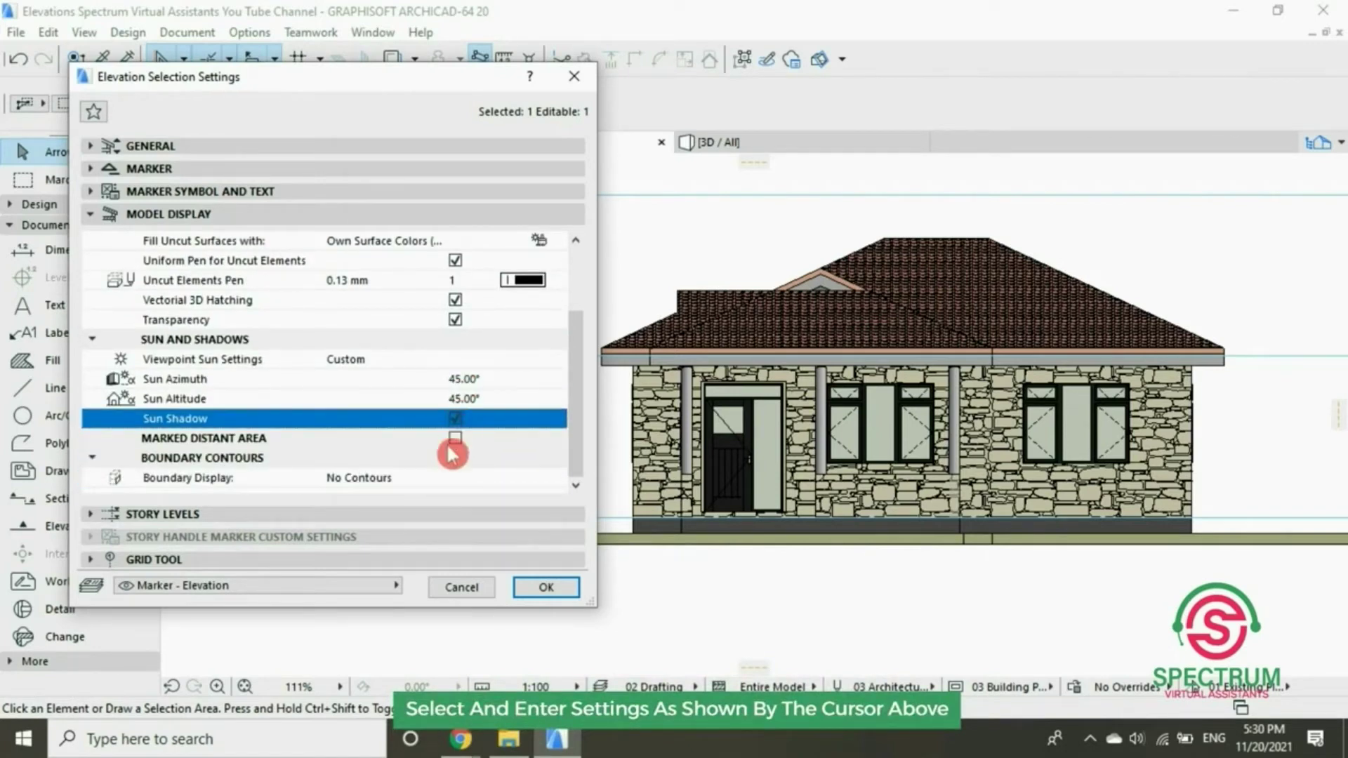
{"action": "left_click", "coordinate": [532, 585]}
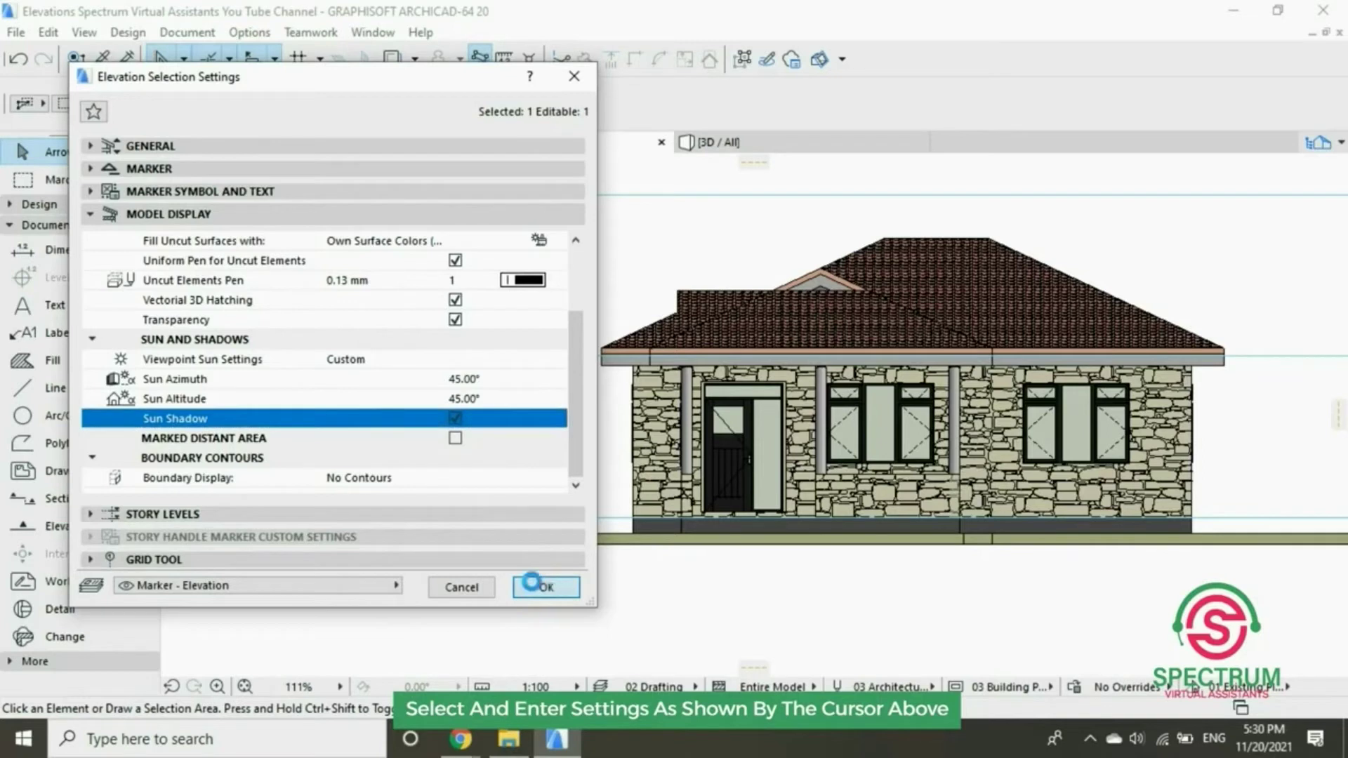
{"action": "scroll", "coordinate": [437, 435], "scroll_direction": "down", "scroll_amount": 1}
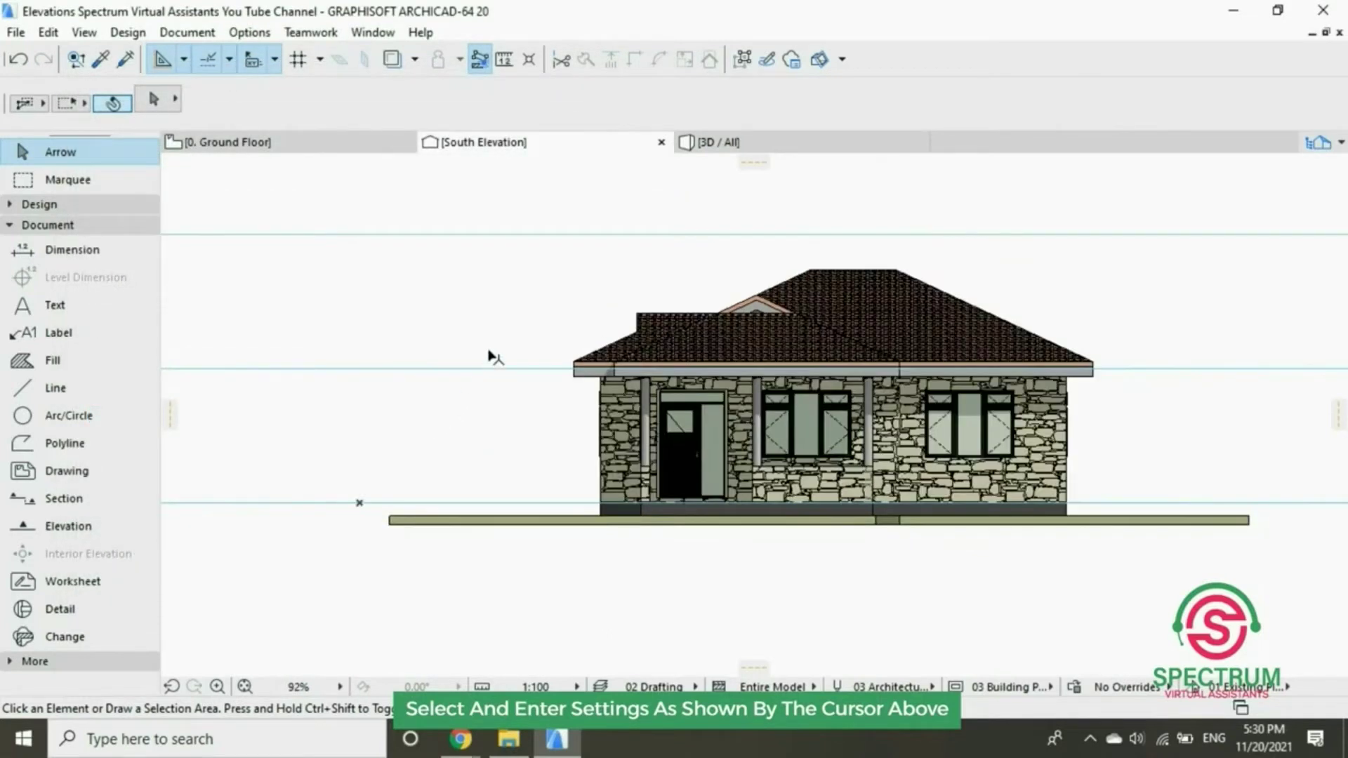
{"action": "scroll", "coordinate": [504, 323], "scroll_direction": "up", "scroll_amount": 1}
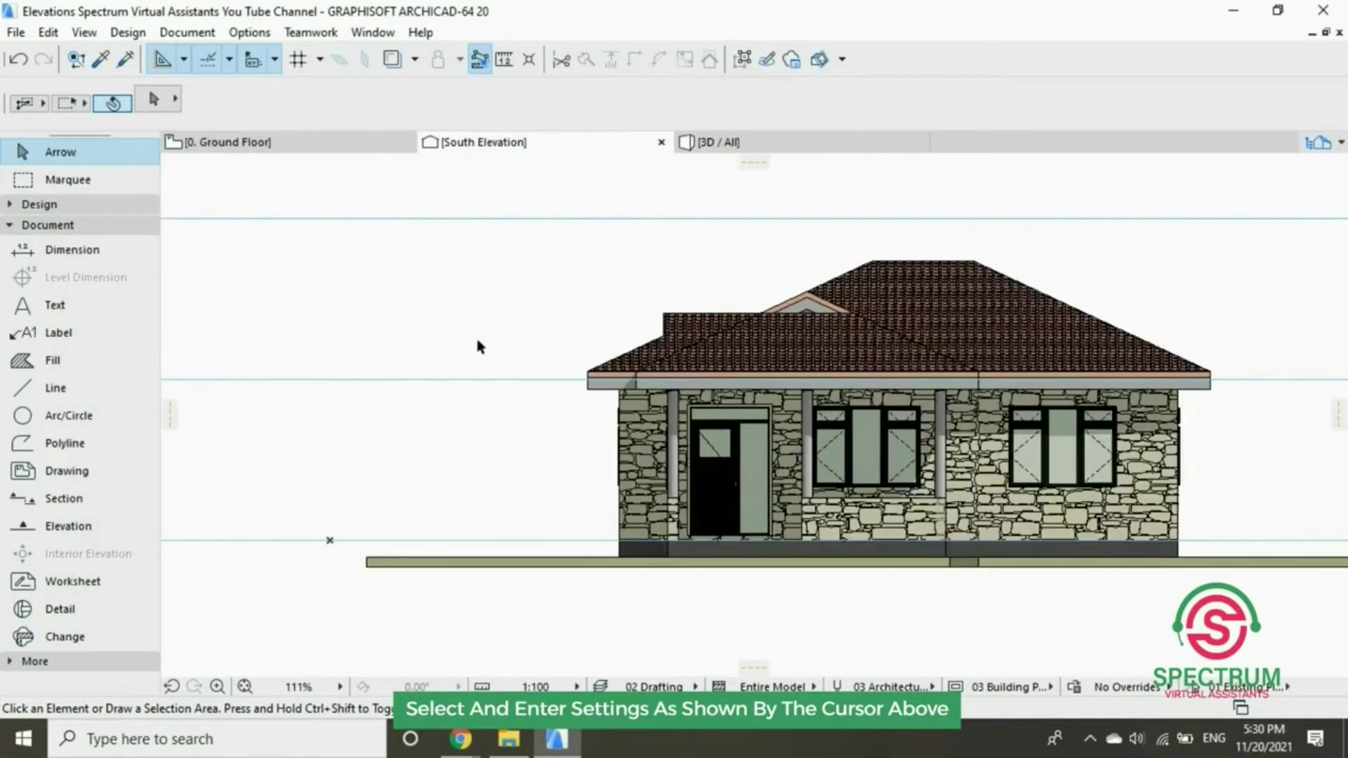
{"action": "scroll", "coordinate": [480, 346], "scroll_direction": "down", "scroll_amount": 1}
{"action": "scroll", "coordinate": [596, 238], "scroll_direction": "down", "scroll_amount": 1}
{"action": "scroll", "coordinate": [608, 257], "scroll_direction": "up", "scroll_amount": 1}
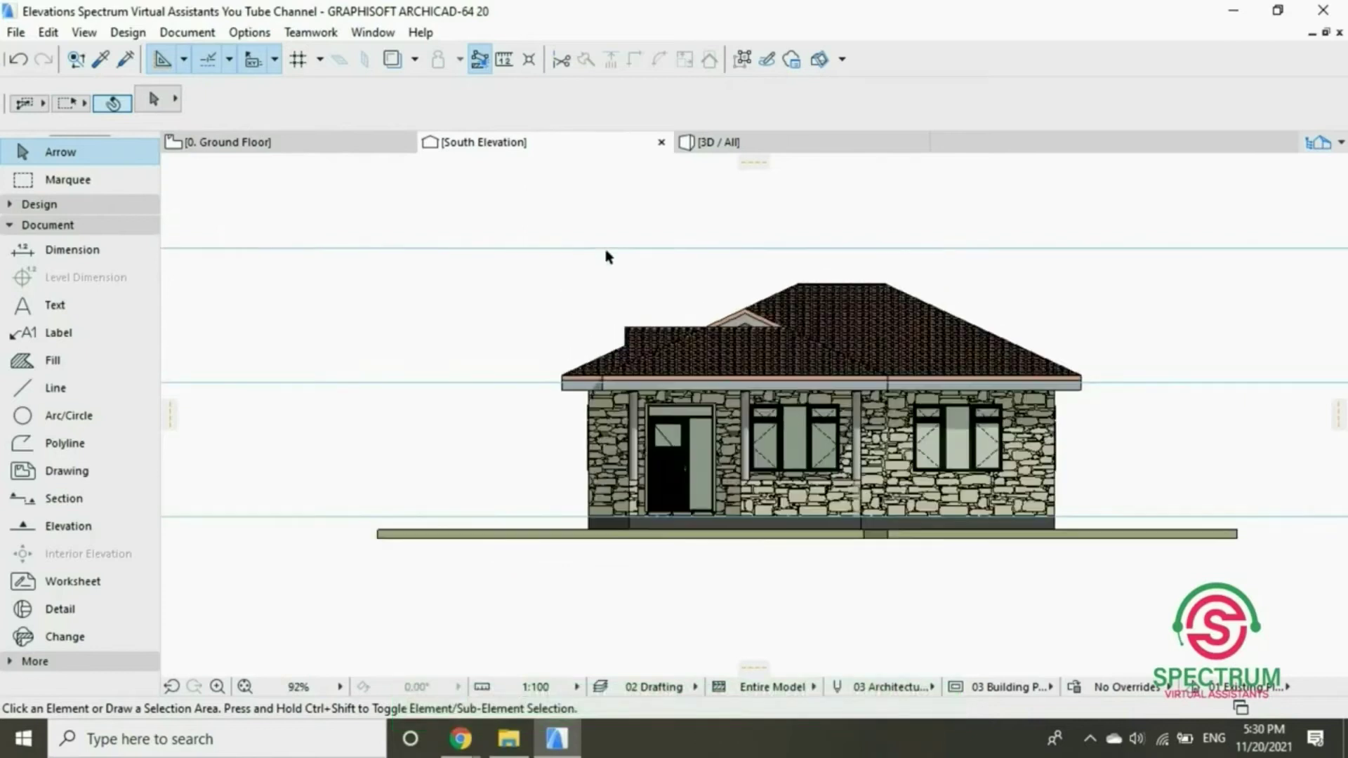
{"action": "scroll", "coordinate": [628, 281], "scroll_direction": "up", "scroll_amount": 1}
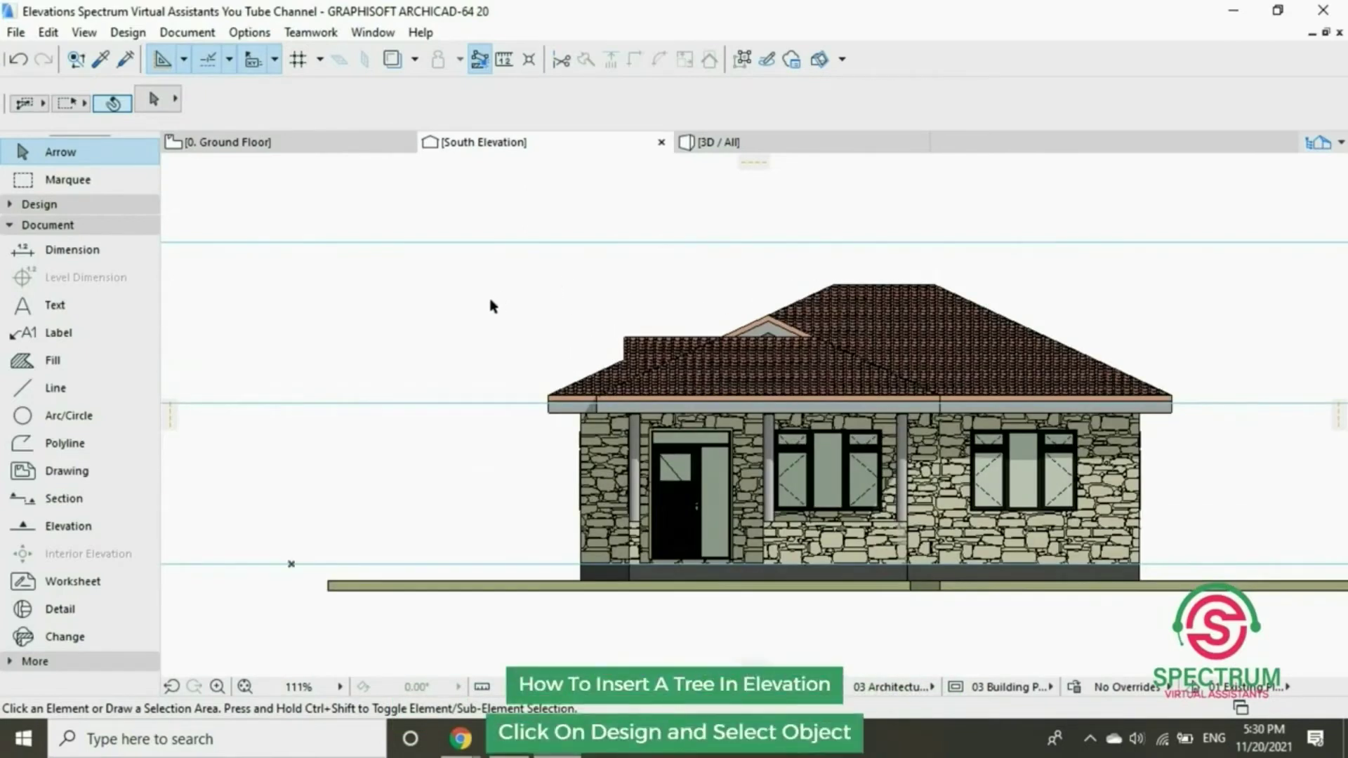
Open the Object tool's default settings and search the library for 'tree'
{"action": "left_click", "coordinate": [48, 225]}
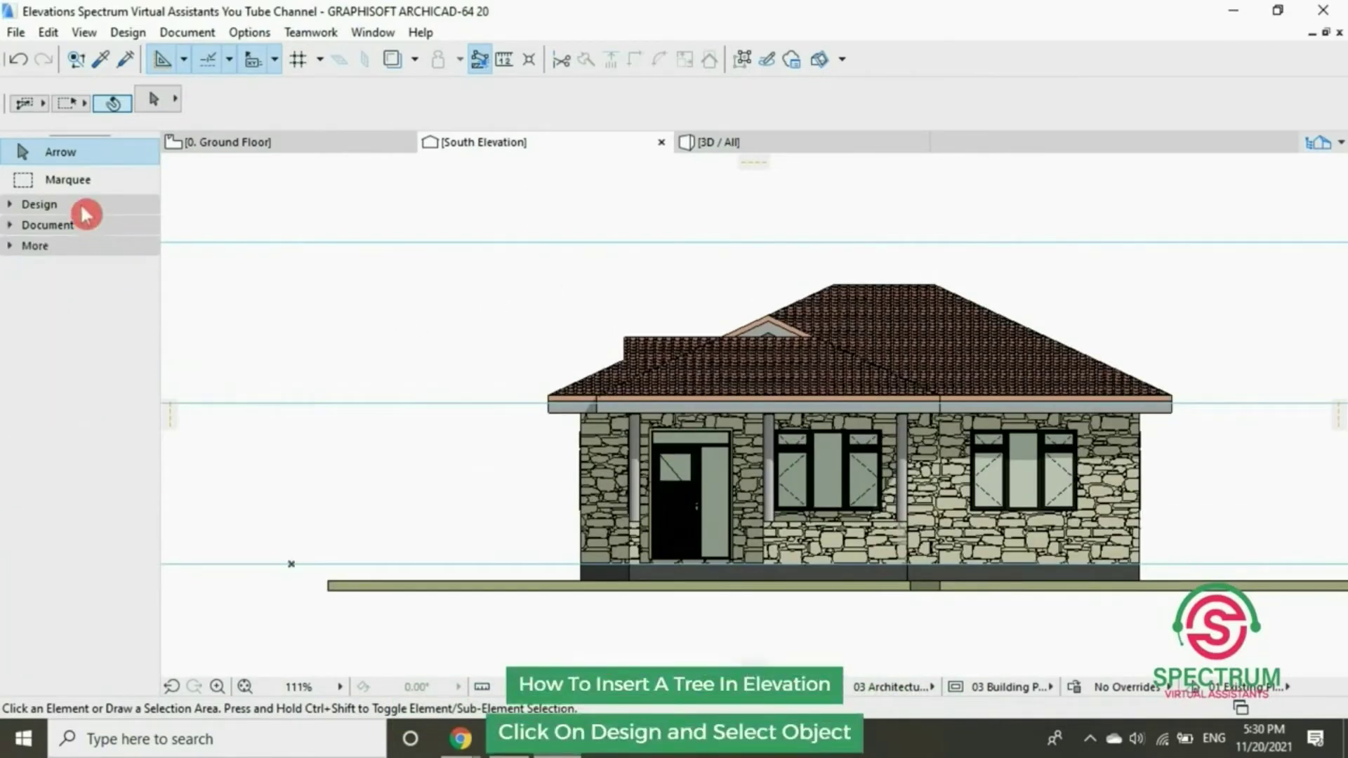
{"action": "left_click", "coordinate": [83, 208]}
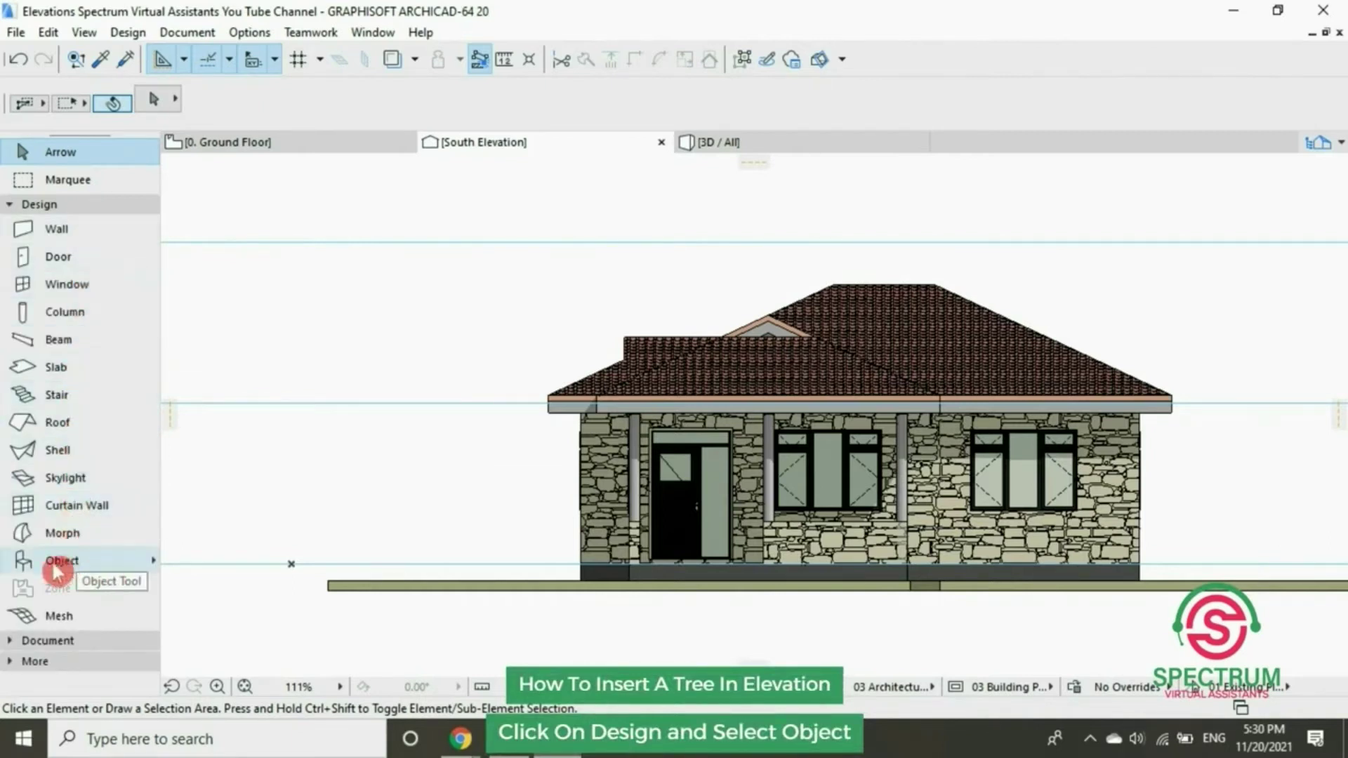
{"action": "double_click", "coordinate": [83, 560]}
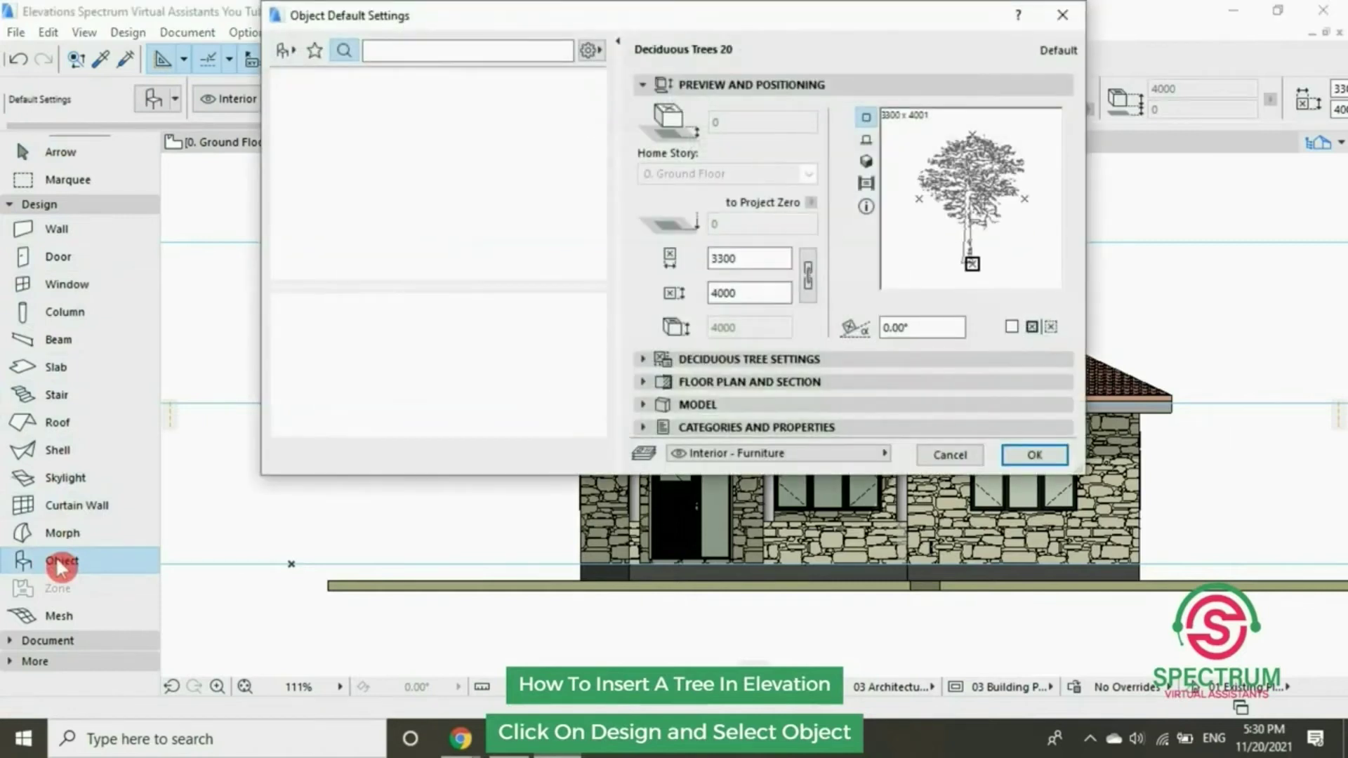
{"action": "left_click", "coordinate": [380, 52]}
{"action": "type", "text": "t"}
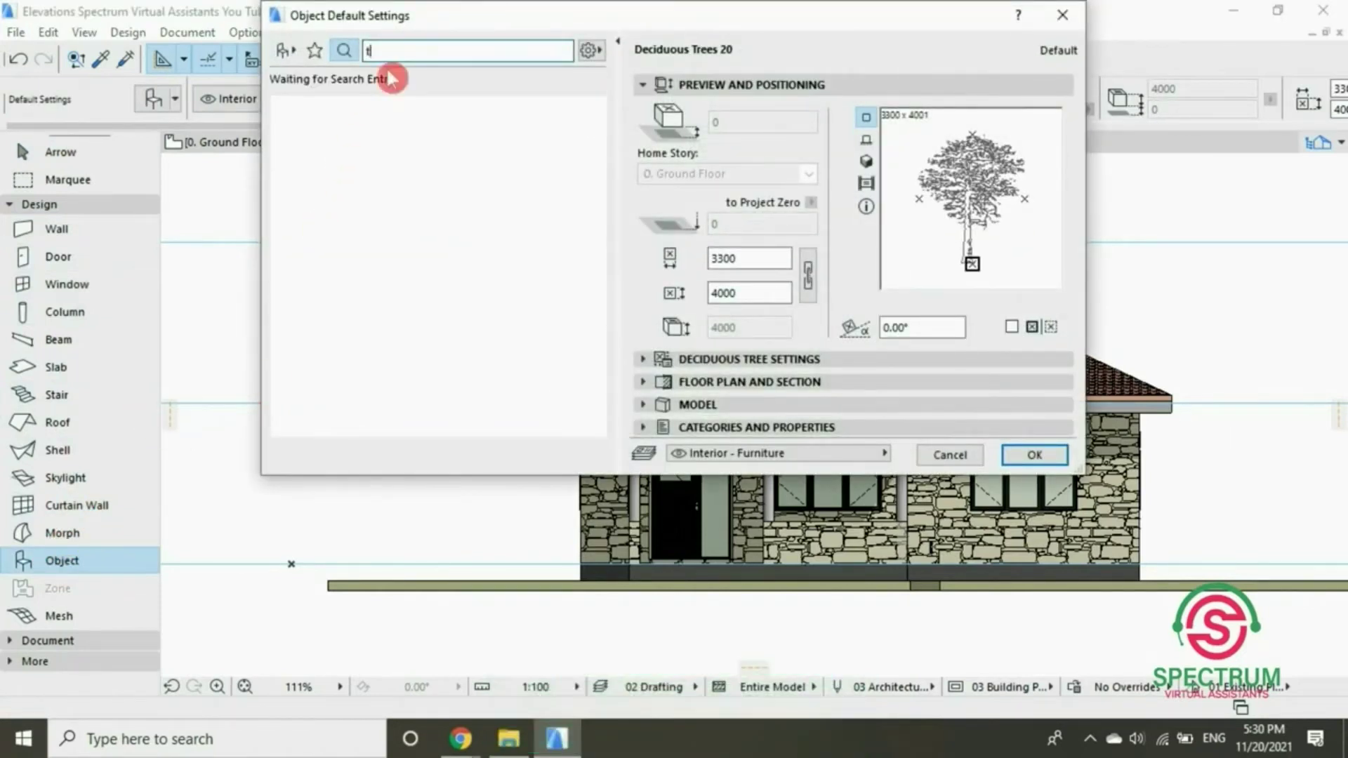
{"action": "type", "text": "rees"}
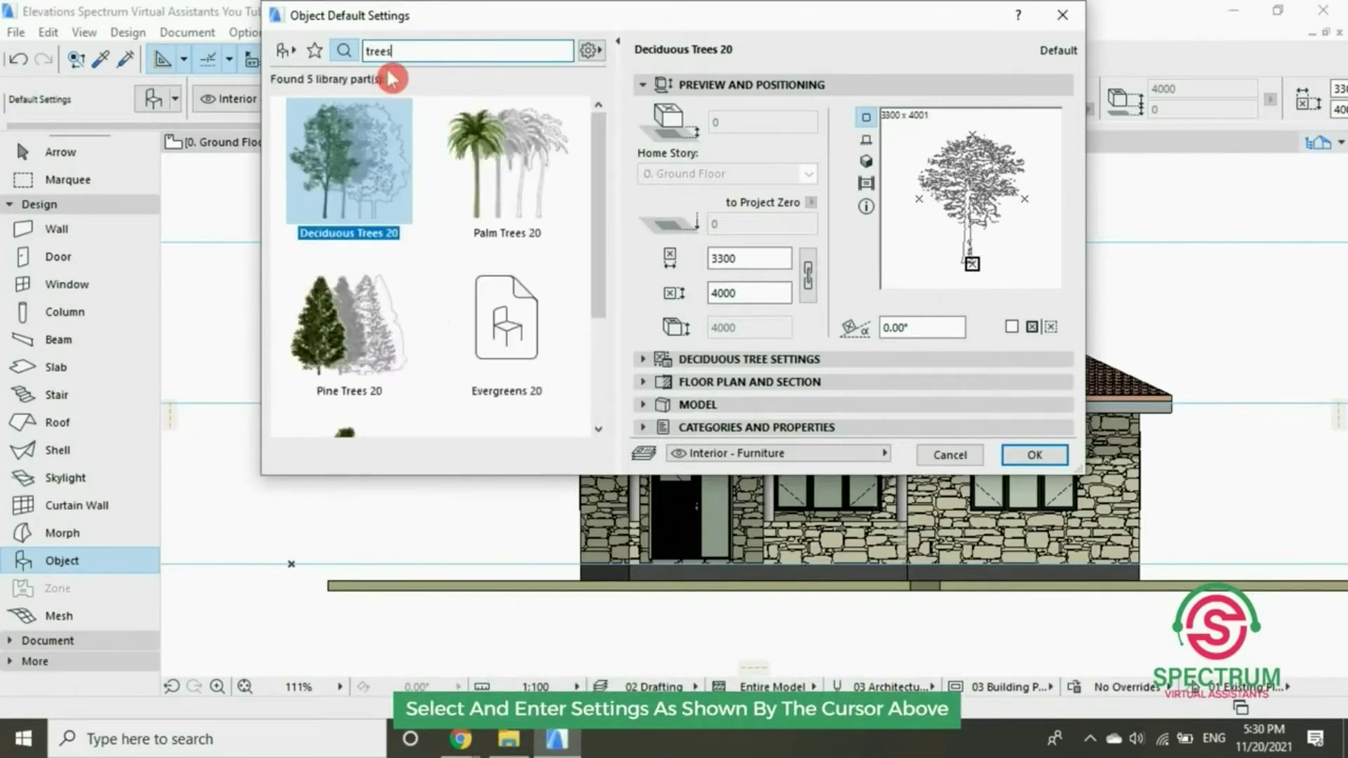
{"action": "left_click_drag", "start_coordinate": [594, 160], "coordinate": [613, 180]}
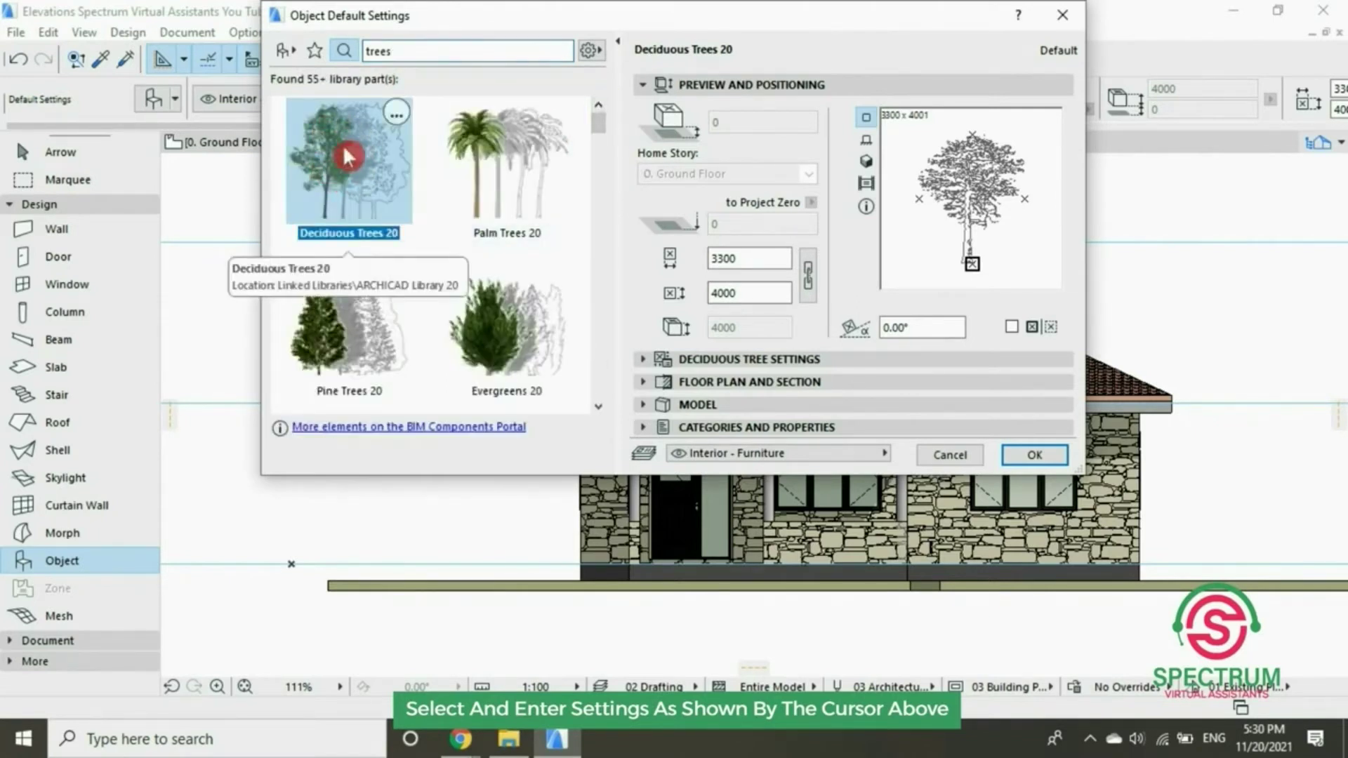
Set Deciduous Trees 20 to a Symbolic Side View with tree symbol Type 23
{"action": "left_click_drag", "start_coordinate": [704, 28], "coordinate": [602, 30]}
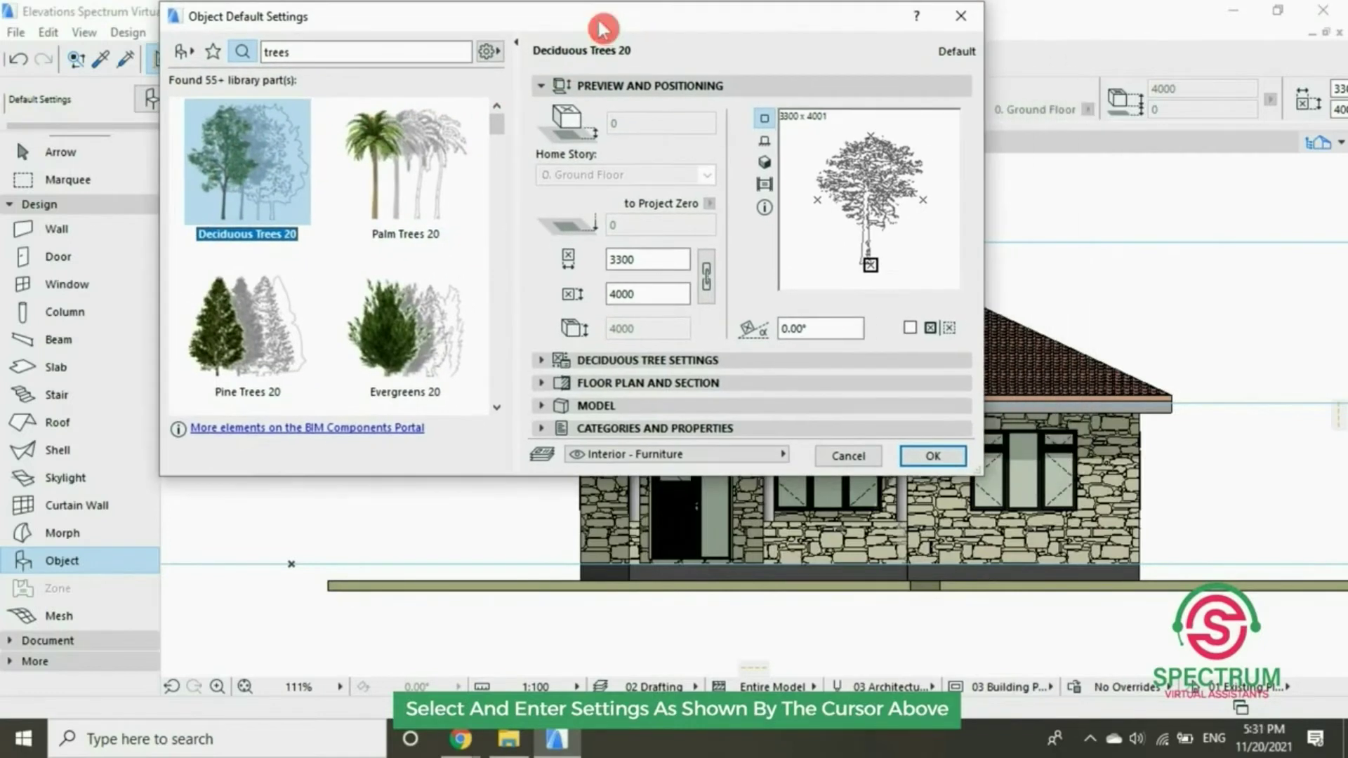
{"action": "left_click", "coordinate": [620, 88]}
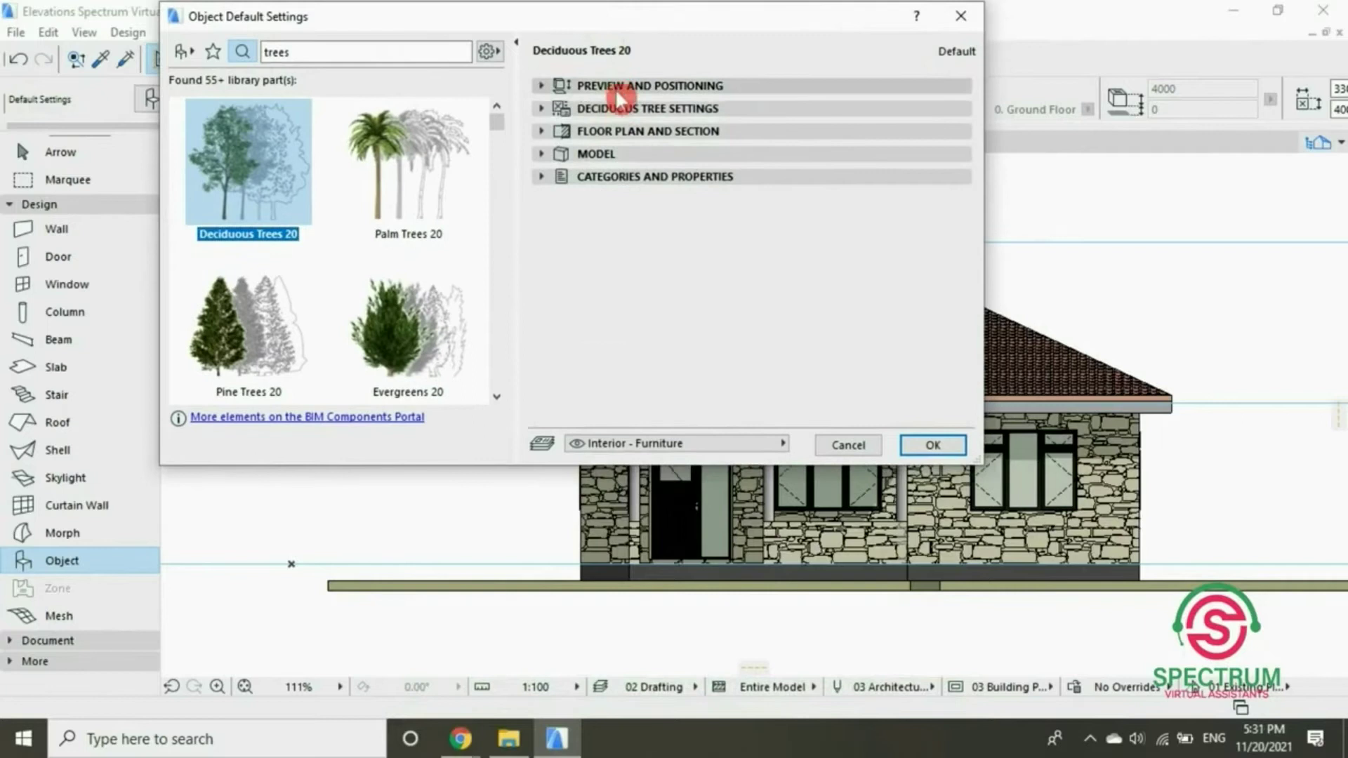
{"action": "left_click", "coordinate": [621, 109]}
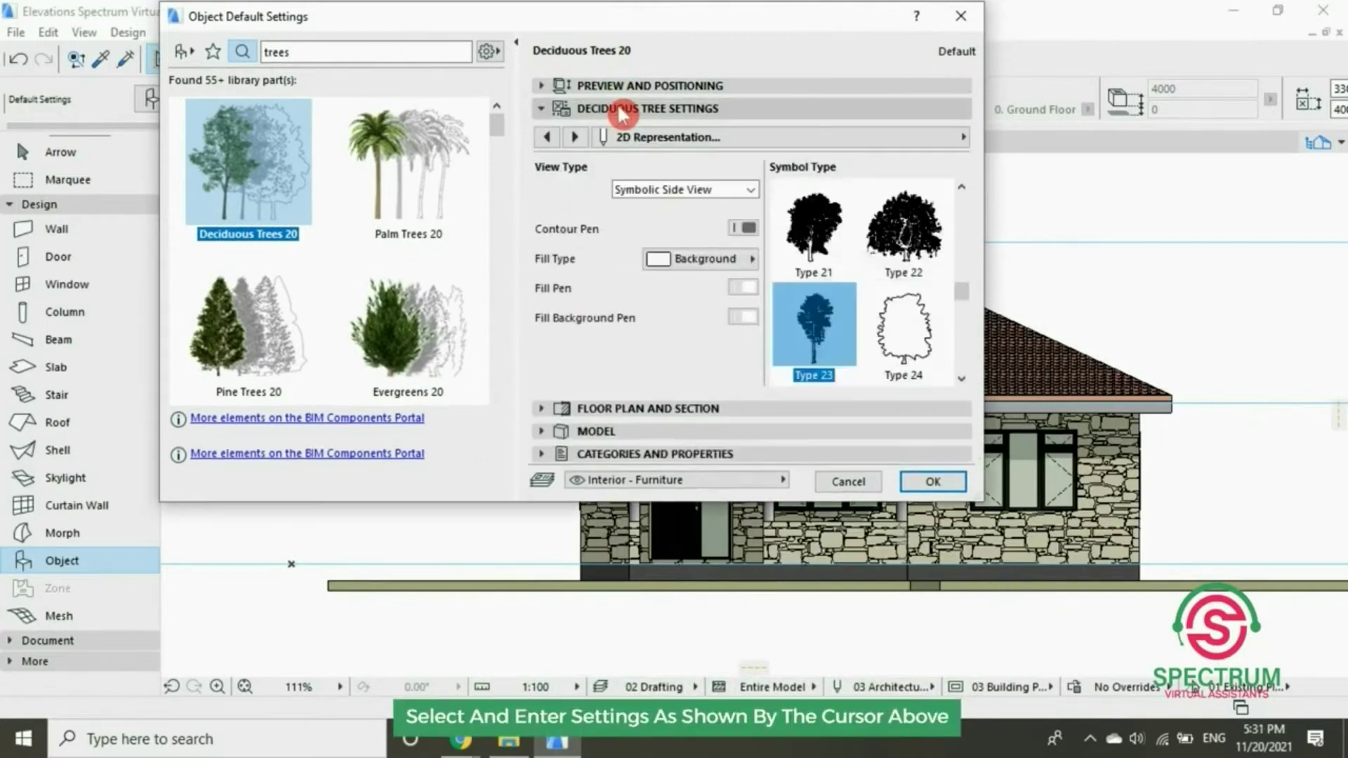
{"action": "left_click", "coordinate": [663, 138]}
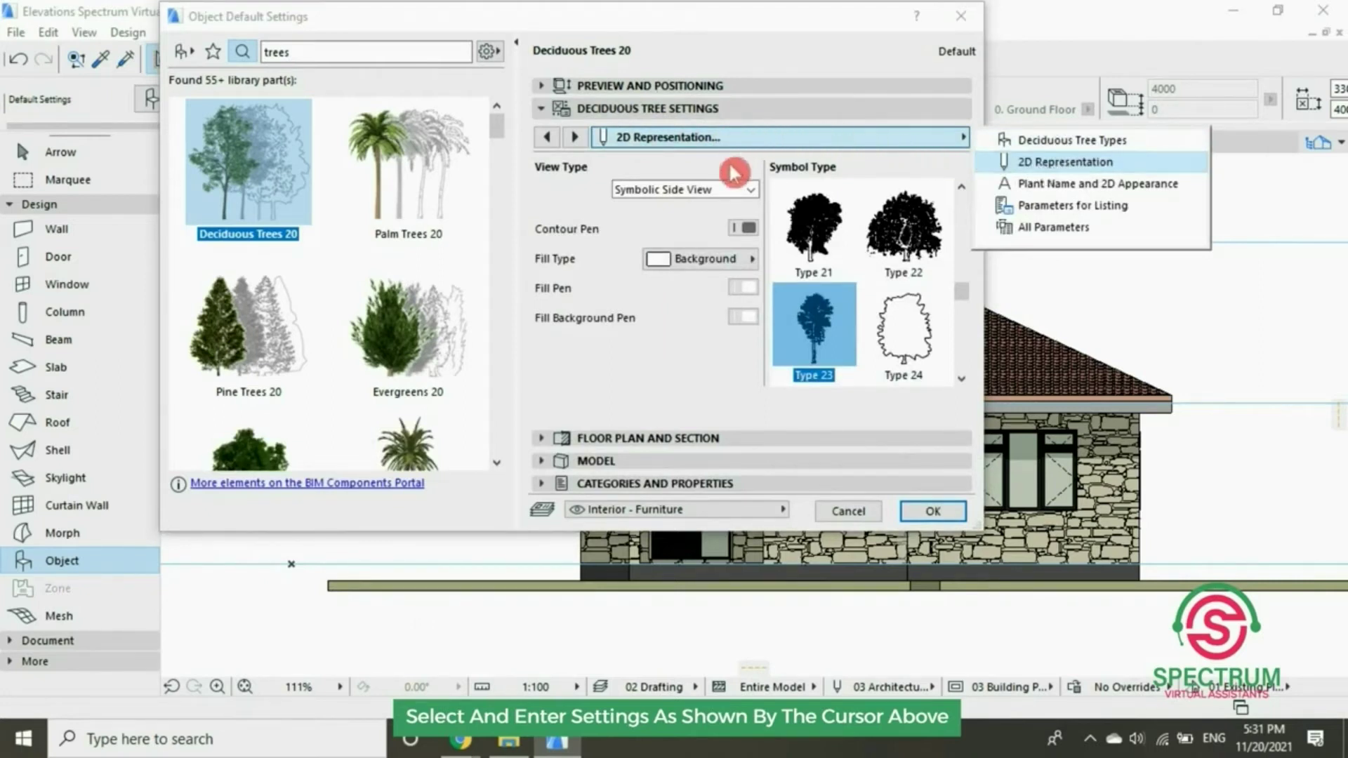
{"action": "left_click", "coordinate": [753, 194]}
{"action": "left_click", "coordinate": [754, 195]}
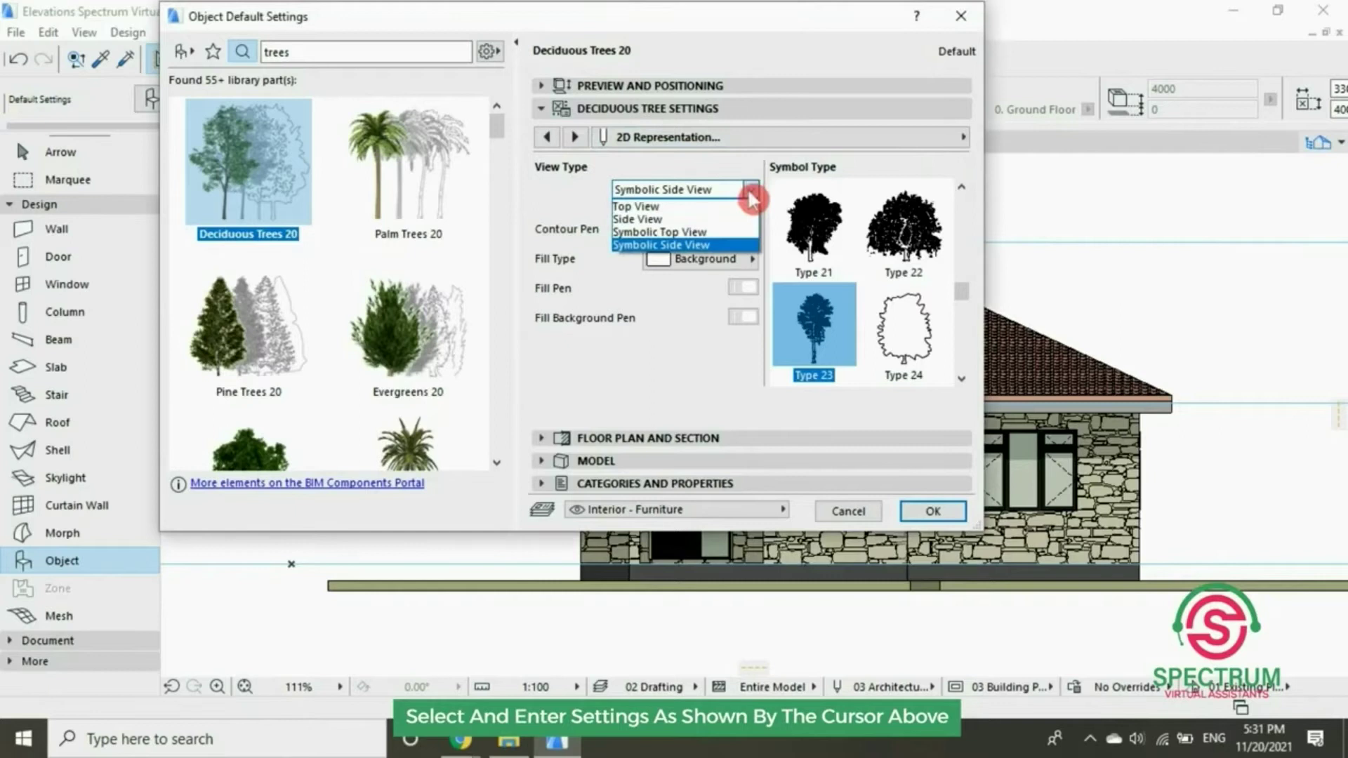
{"action": "left_click", "coordinate": [689, 246]}
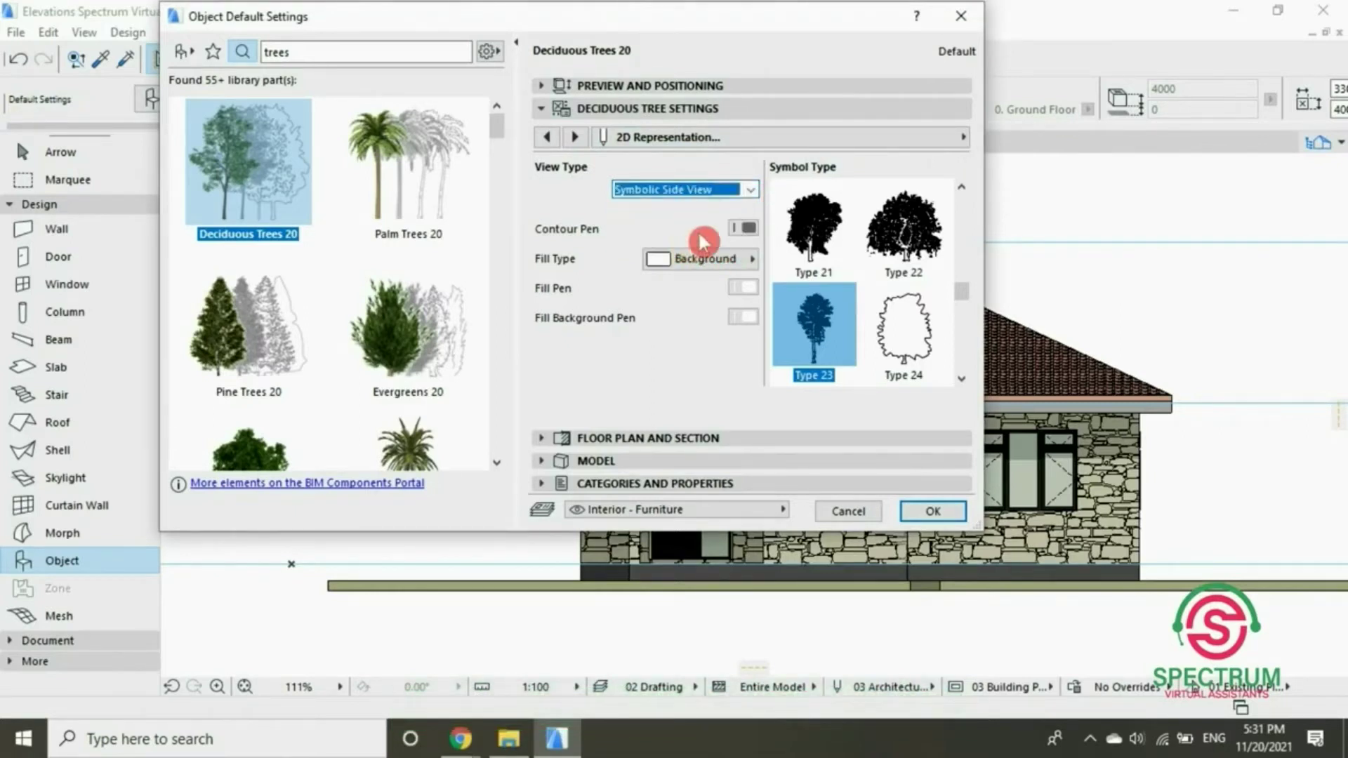
{"action": "scroll", "coordinate": [960, 289], "scroll_direction": "up", "scroll_amount": 1}
{"action": "mouse_move", "coordinate": [963, 287]}
{"action": "left_mouse_down"}
{"action": "mouse_move", "coordinate": [967, 209]}
{"action": "mouse_move", "coordinate": [972, 309]}
{"action": "left_mouse_up"}
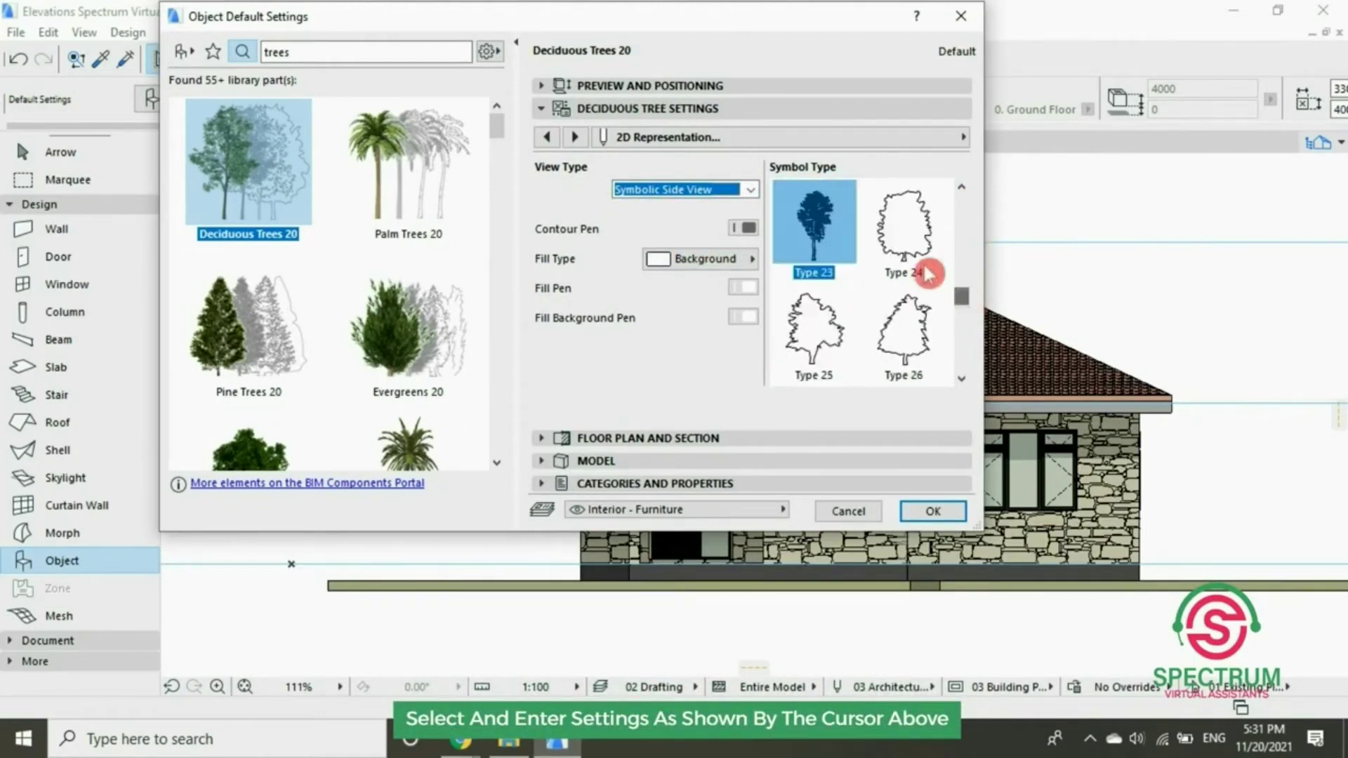
{"action": "left_click", "coordinate": [818, 225]}
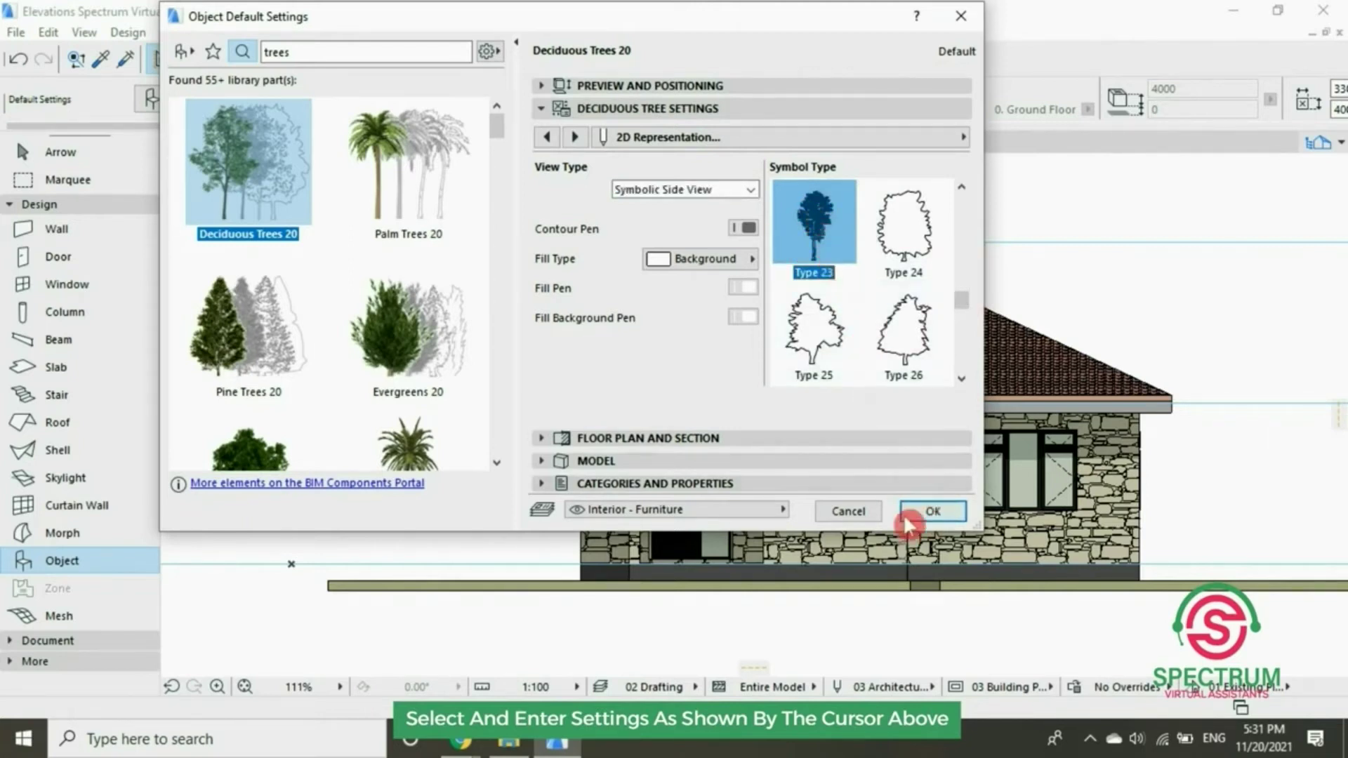
Place a Deciduous Trees 20 tree on the ground line left of the house
{"action": "left_click", "coordinate": [926, 515]}
{"action": "scroll", "coordinate": [564, 505], "scroll_direction": "down", "scroll_amount": 3}
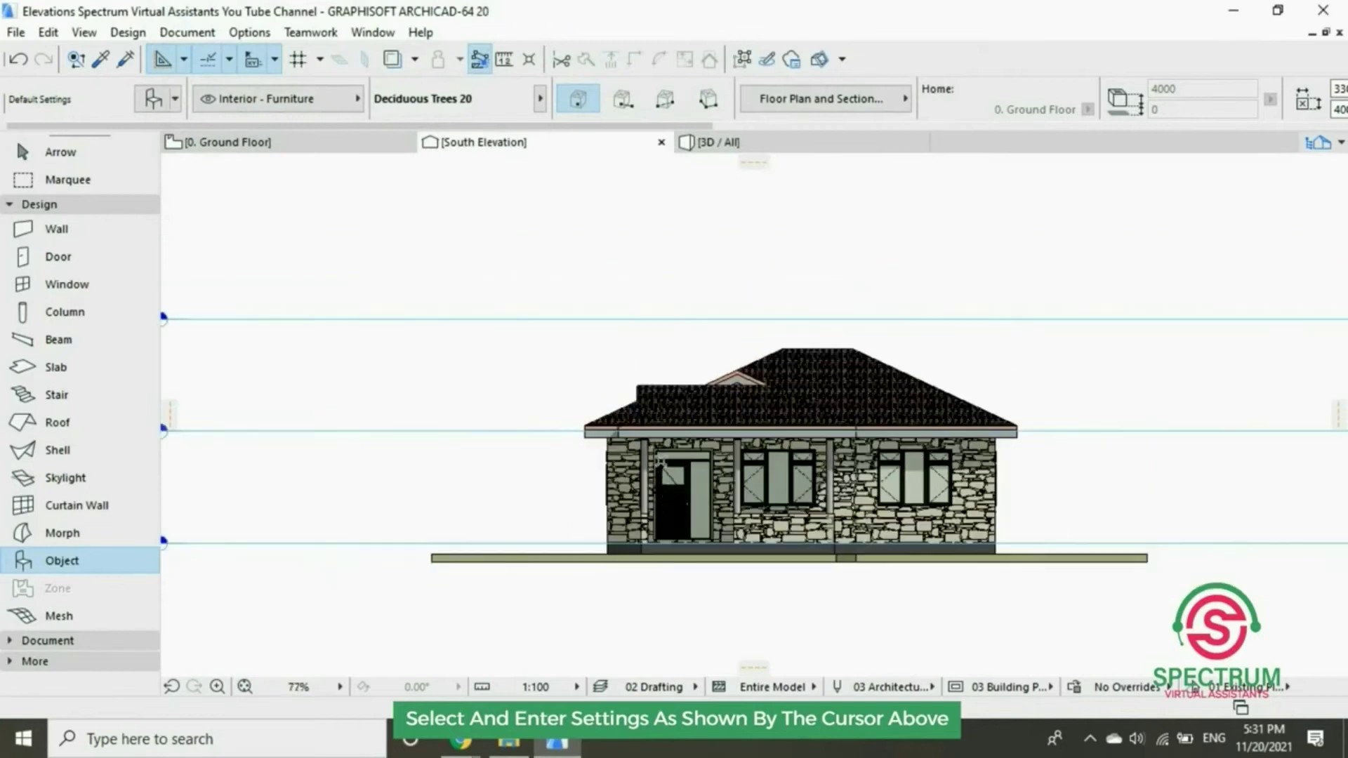
{"action": "left_click", "coordinate": [470, 553]}
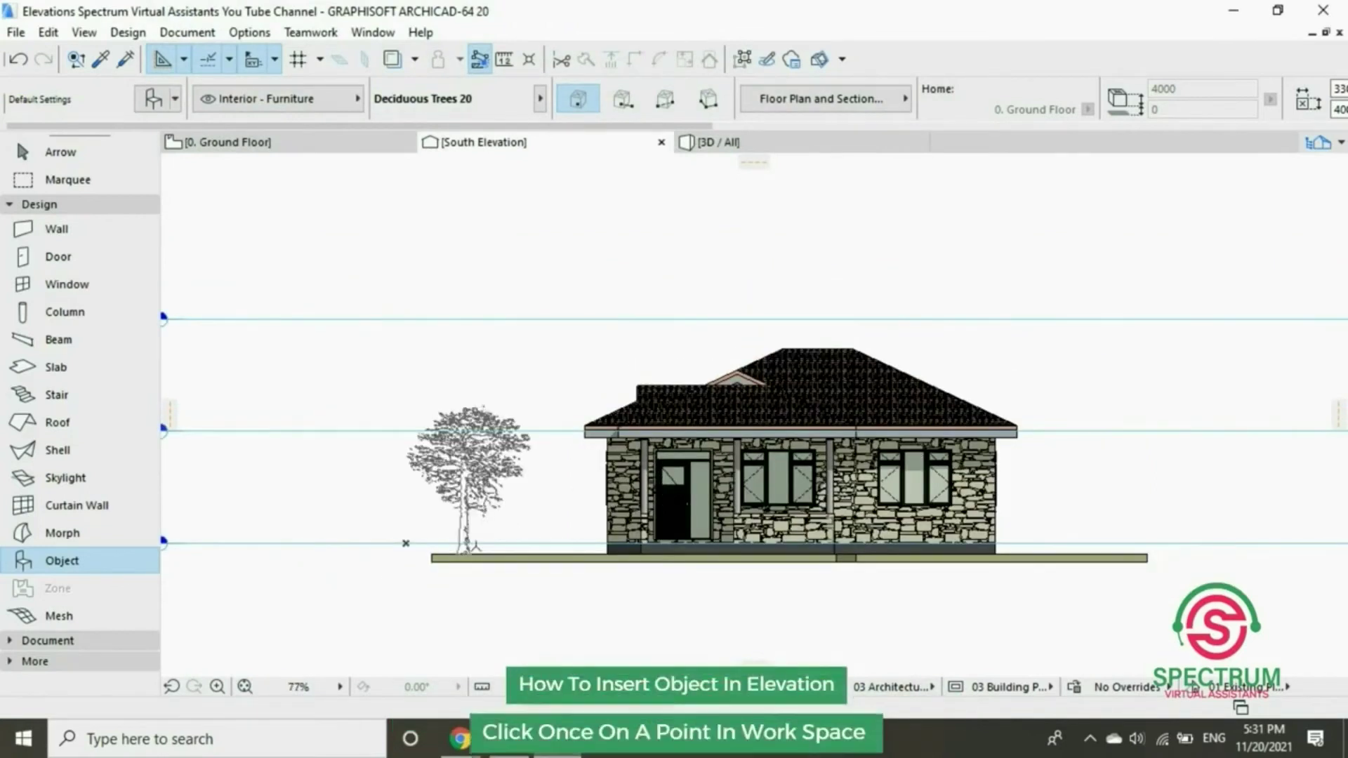
{"action": "scroll", "coordinate": [470, 553], "scroll_direction": "up", "scroll_amount": 4}
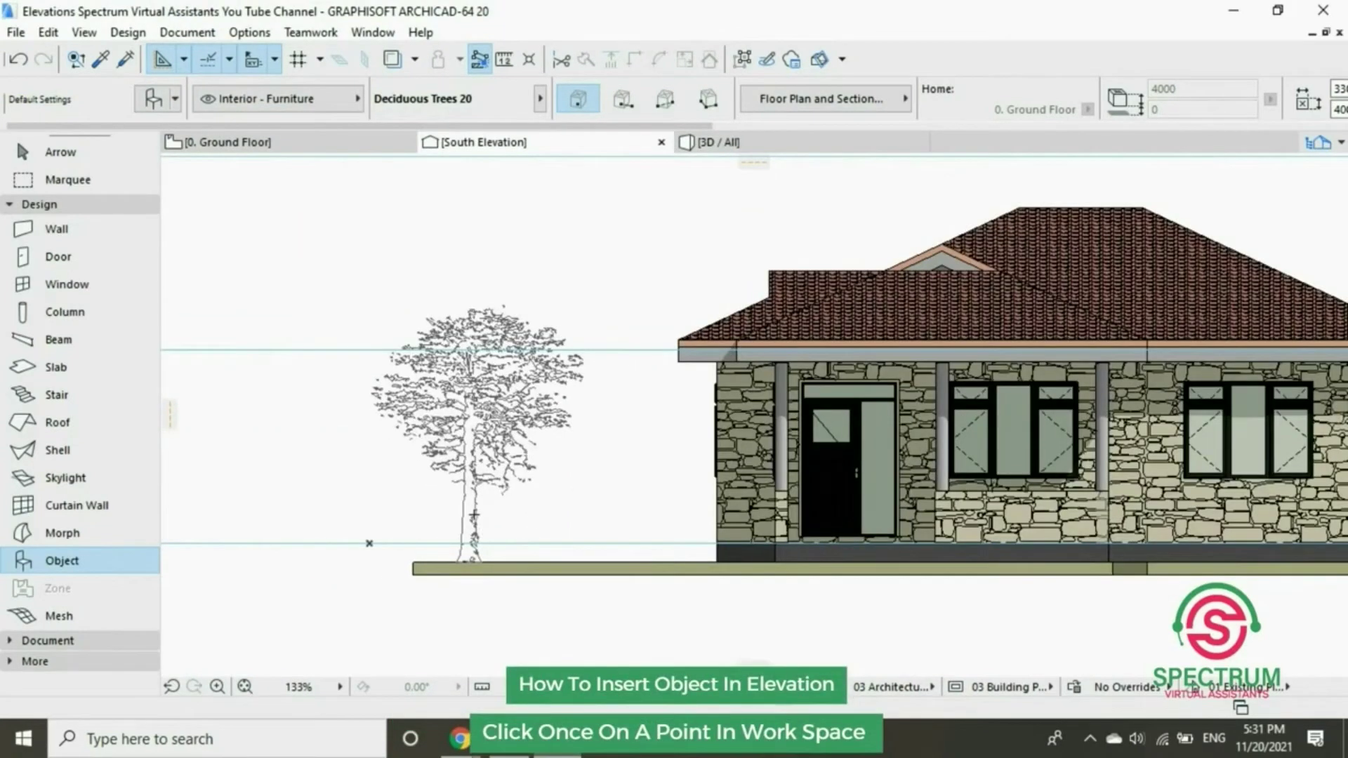
{"action": "key", "text": "Escape"}
{"action": "left_click", "coordinate": [470, 501]}
{"action": "left_click_drag", "start_coordinate": [469, 501], "coordinate": [518, 506]}
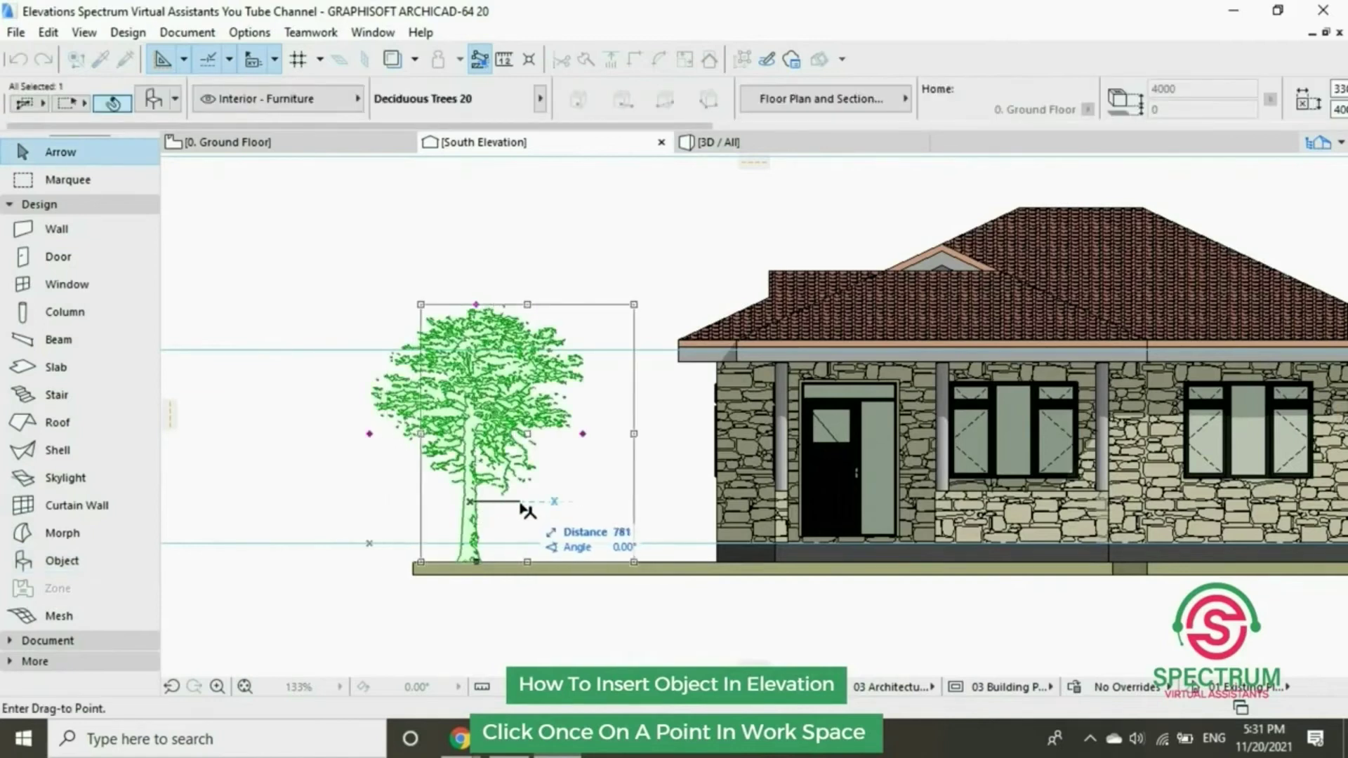
{"action": "left_click", "coordinate": [520, 505]}
{"action": "scroll", "coordinate": [353, 338], "scroll_direction": "down", "scroll_amount": 1}
{"action": "scroll", "coordinate": [354, 338], "scroll_direction": "down", "scroll_amount": 2}
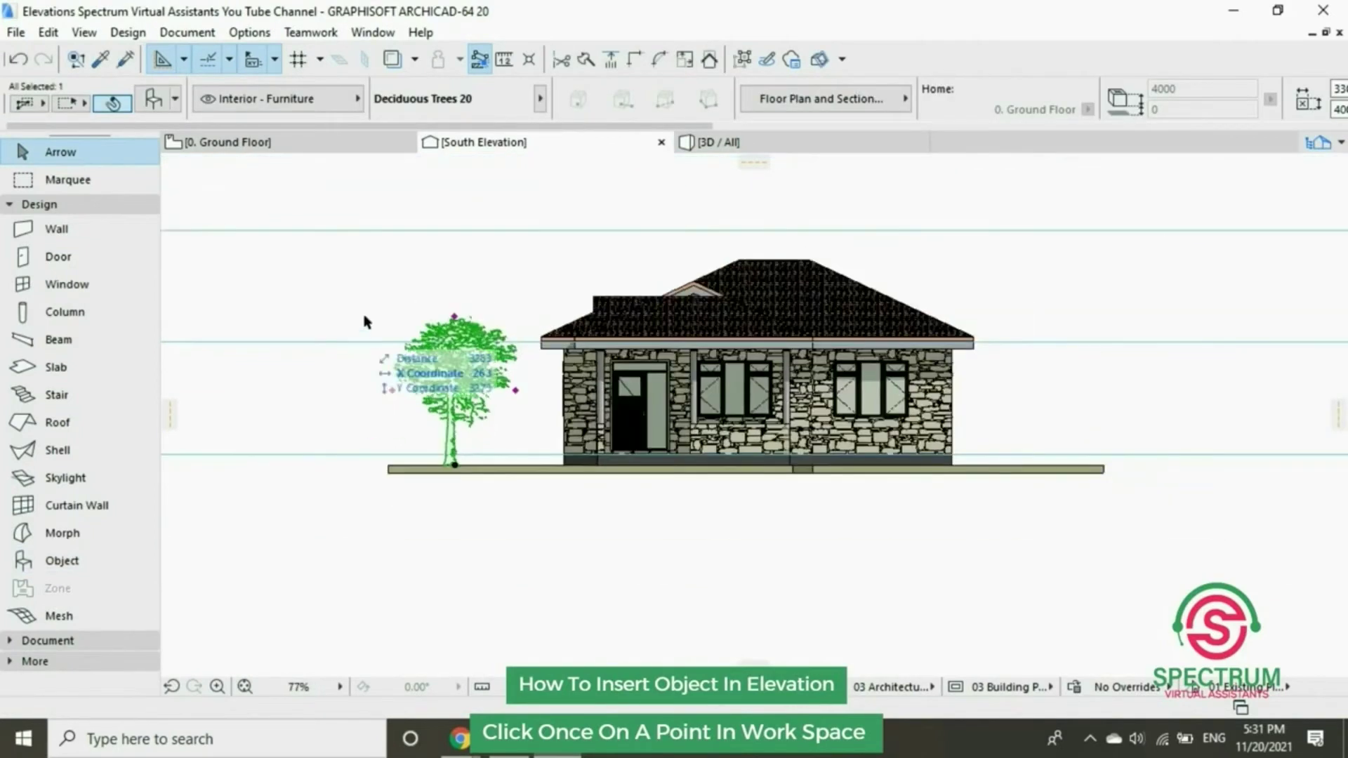
Drag a copy of the left tree to the right side of the house
{"action": "left_click", "coordinate": [406, 269]}
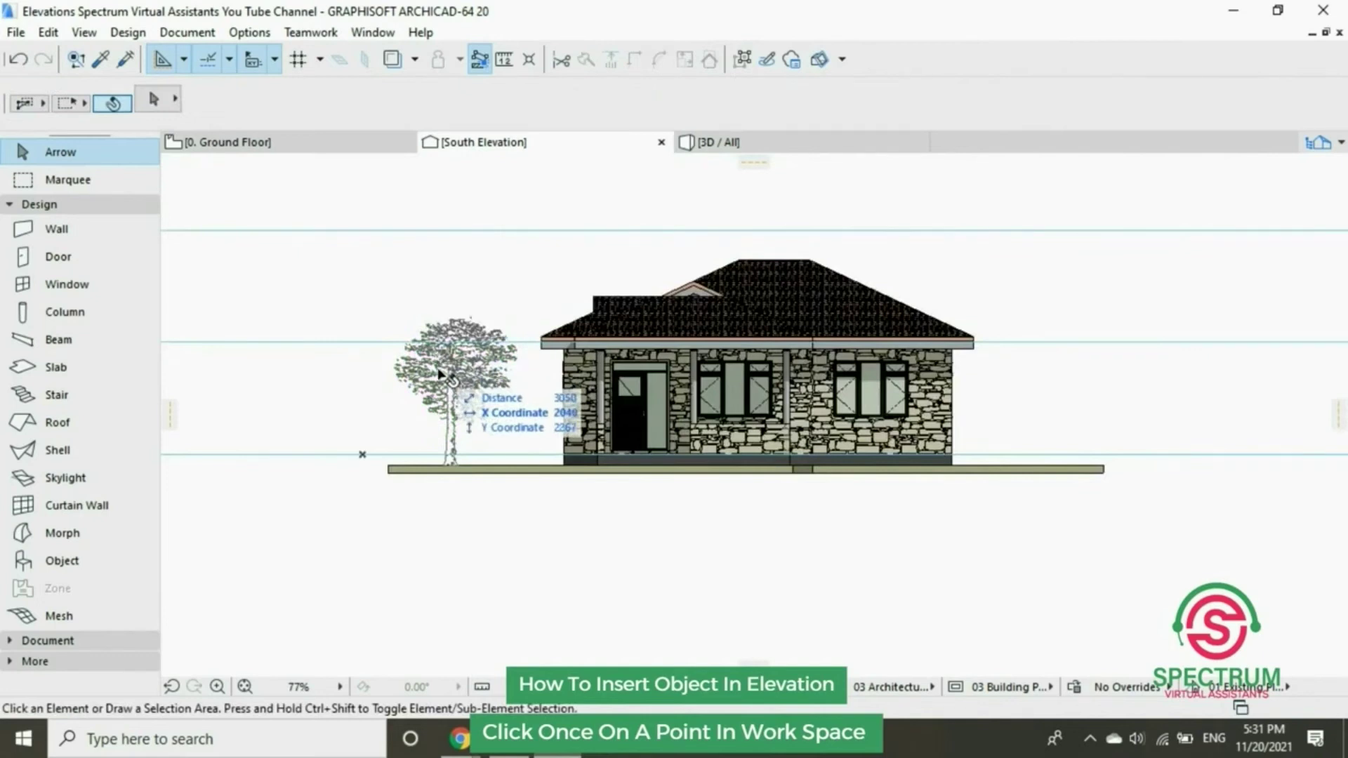
{"action": "left_click", "coordinate": [441, 362]}
{"action": "right_click", "coordinate": [439, 373]}
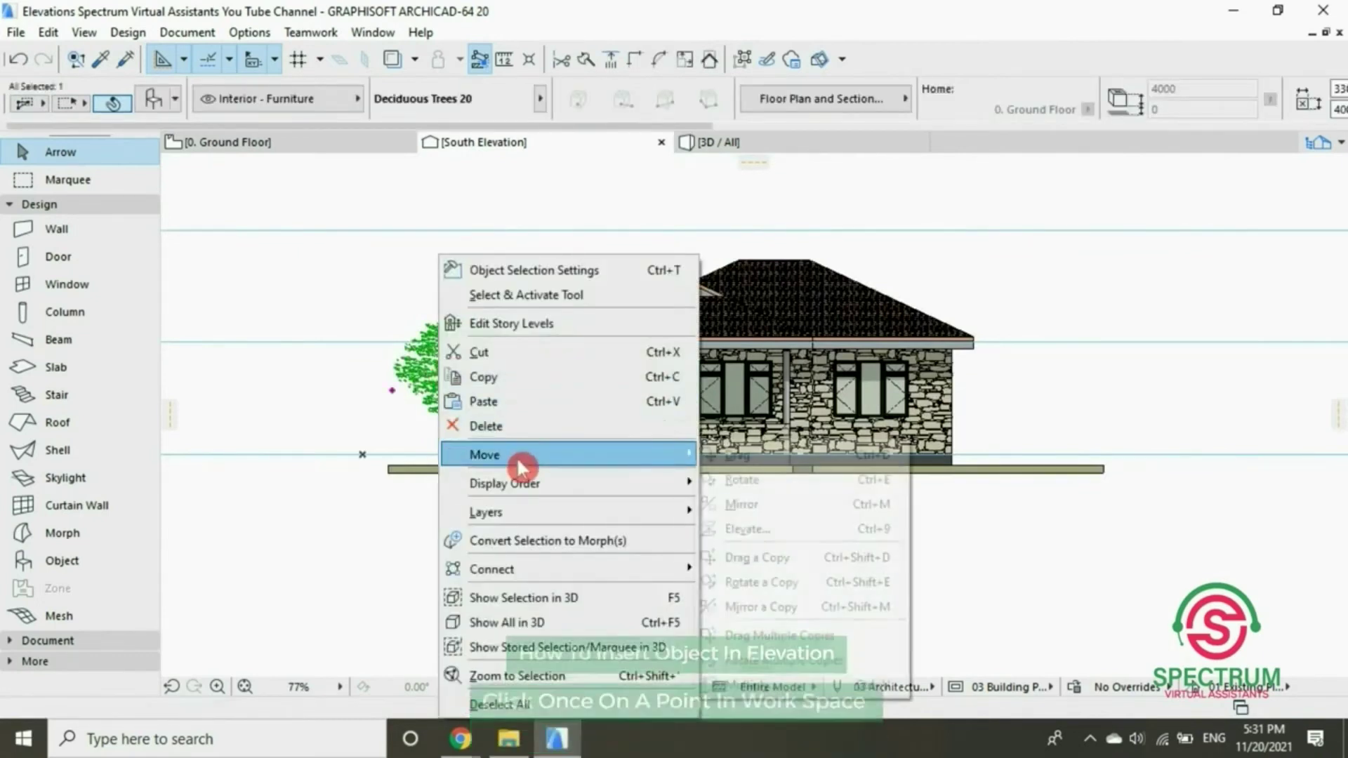
{"action": "mouse_move", "coordinate": [624, 455]}
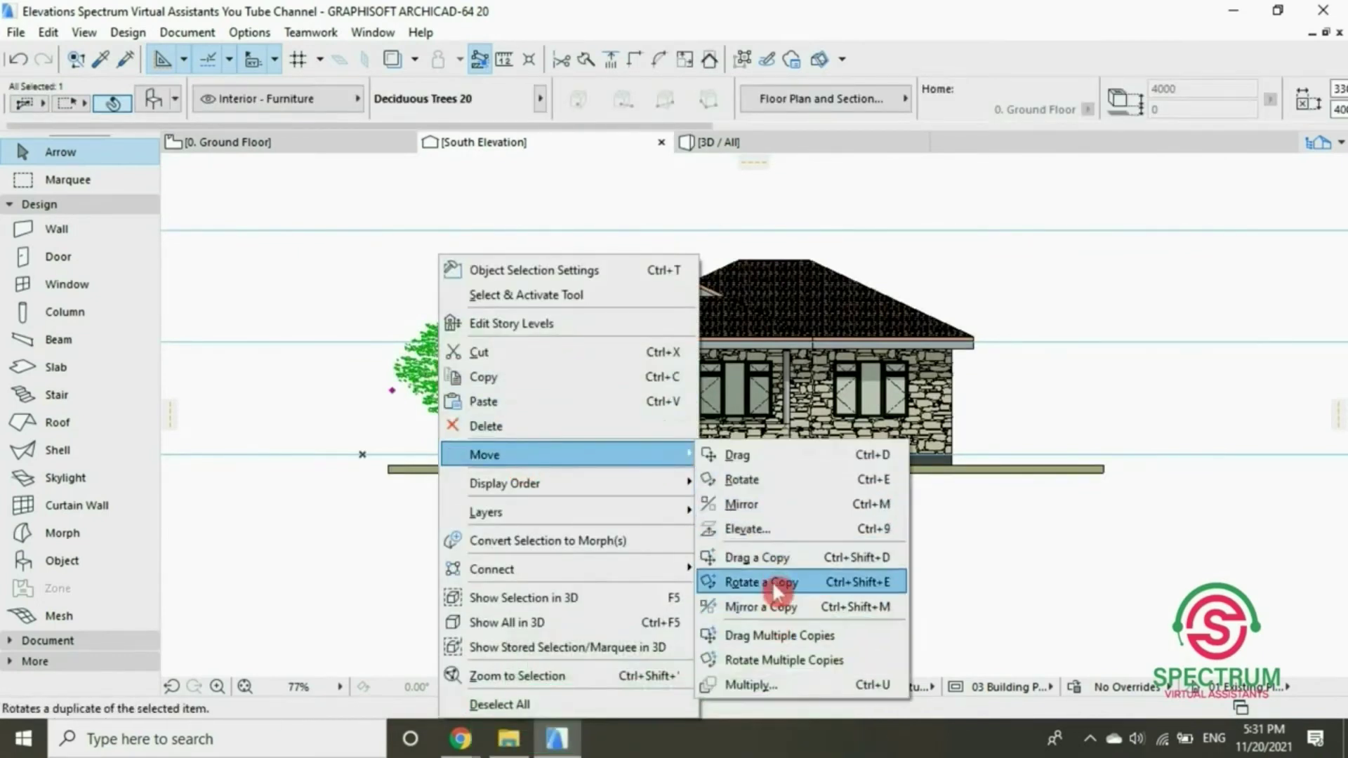
{"action": "left_click", "coordinate": [772, 558]}
{"action": "left_click", "coordinate": [463, 397]}
{"action": "left_click", "coordinate": [1057, 380]}
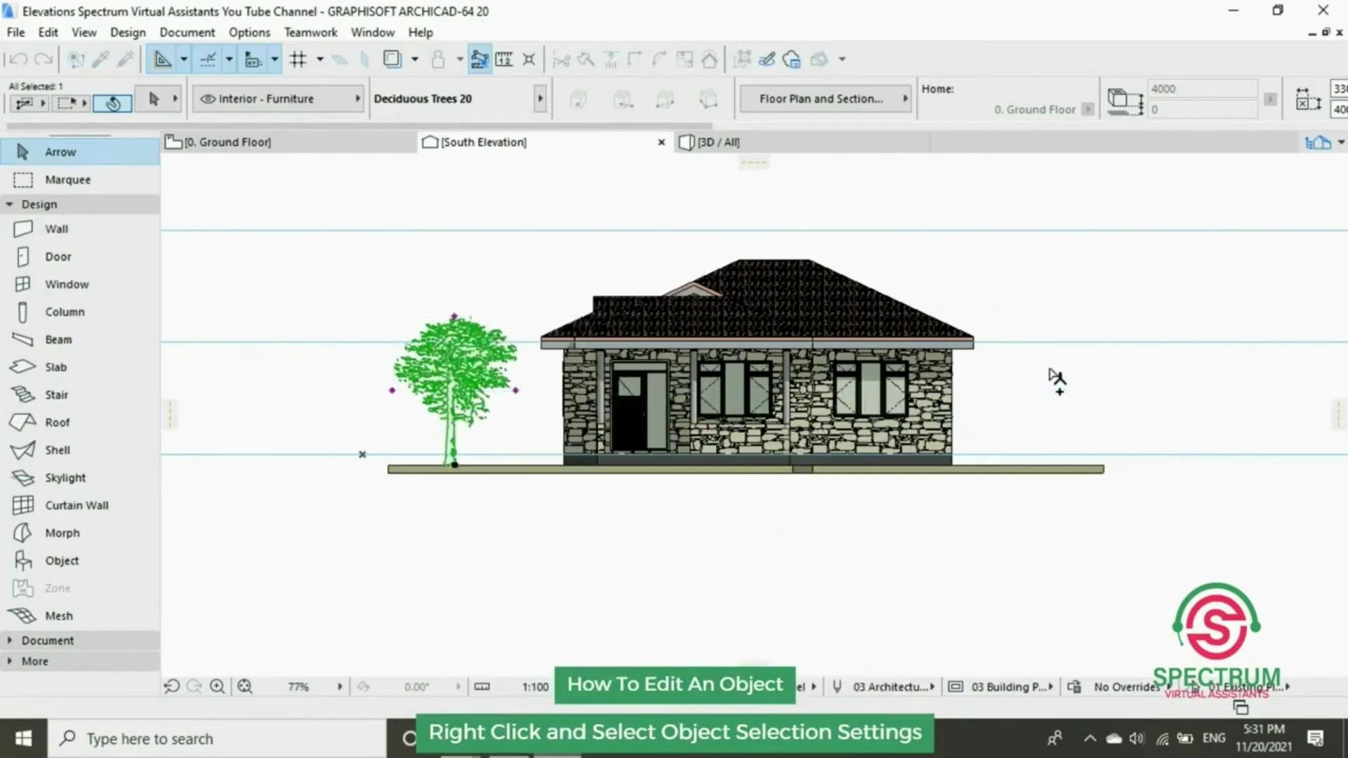
Switch the right-hand tree's symbol to Type 19 in Object Selection Settings
{"action": "right_click", "coordinate": [1043, 391]}
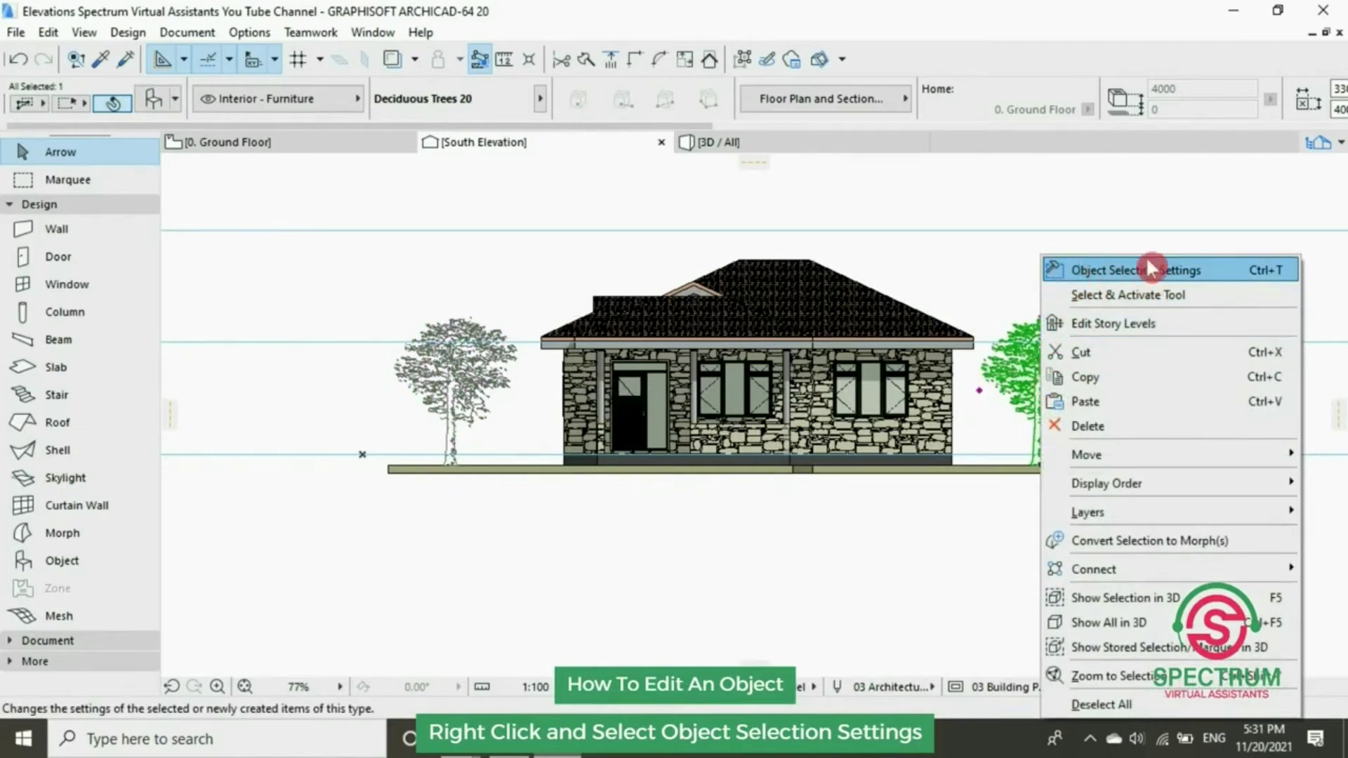
{"action": "left_click", "coordinate": [1104, 272]}
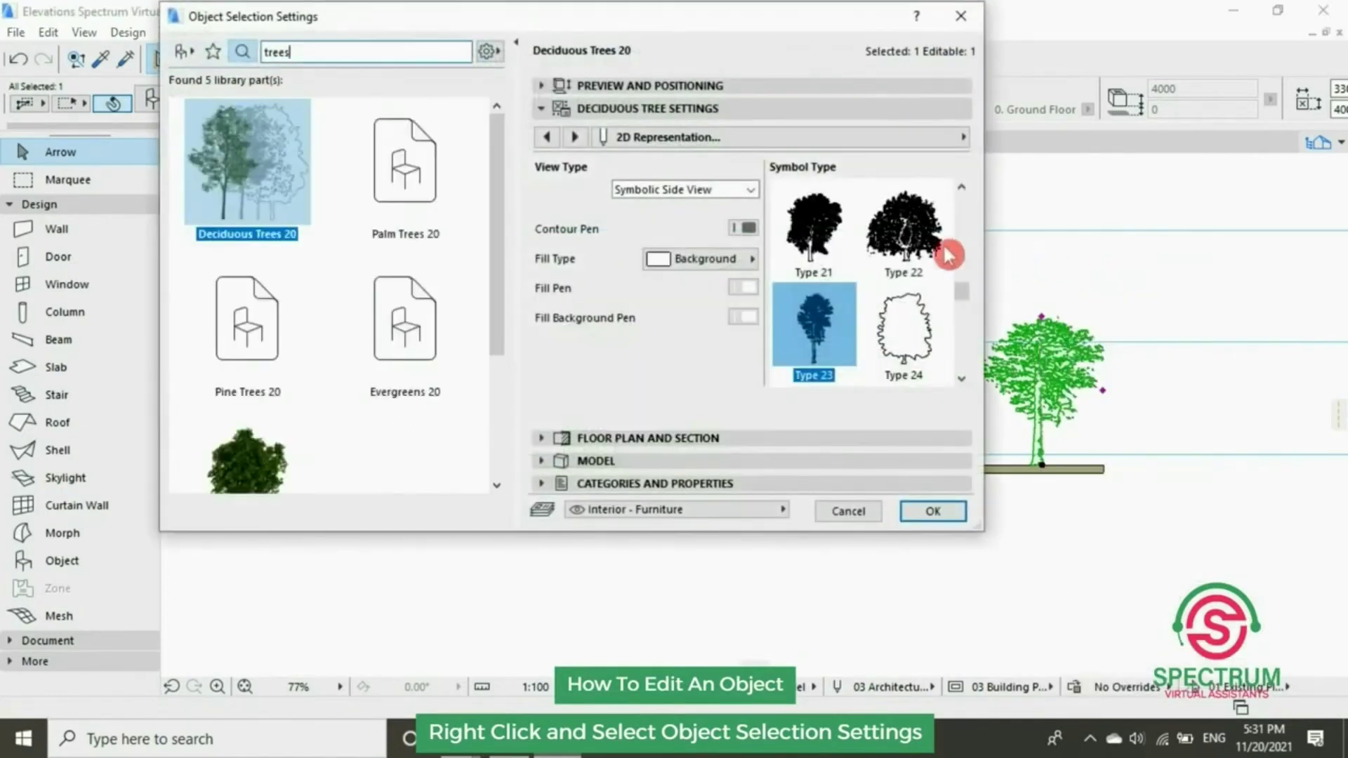
{"action": "scroll", "coordinate": [846, 256], "scroll_direction": "up", "scroll_amount": 1}
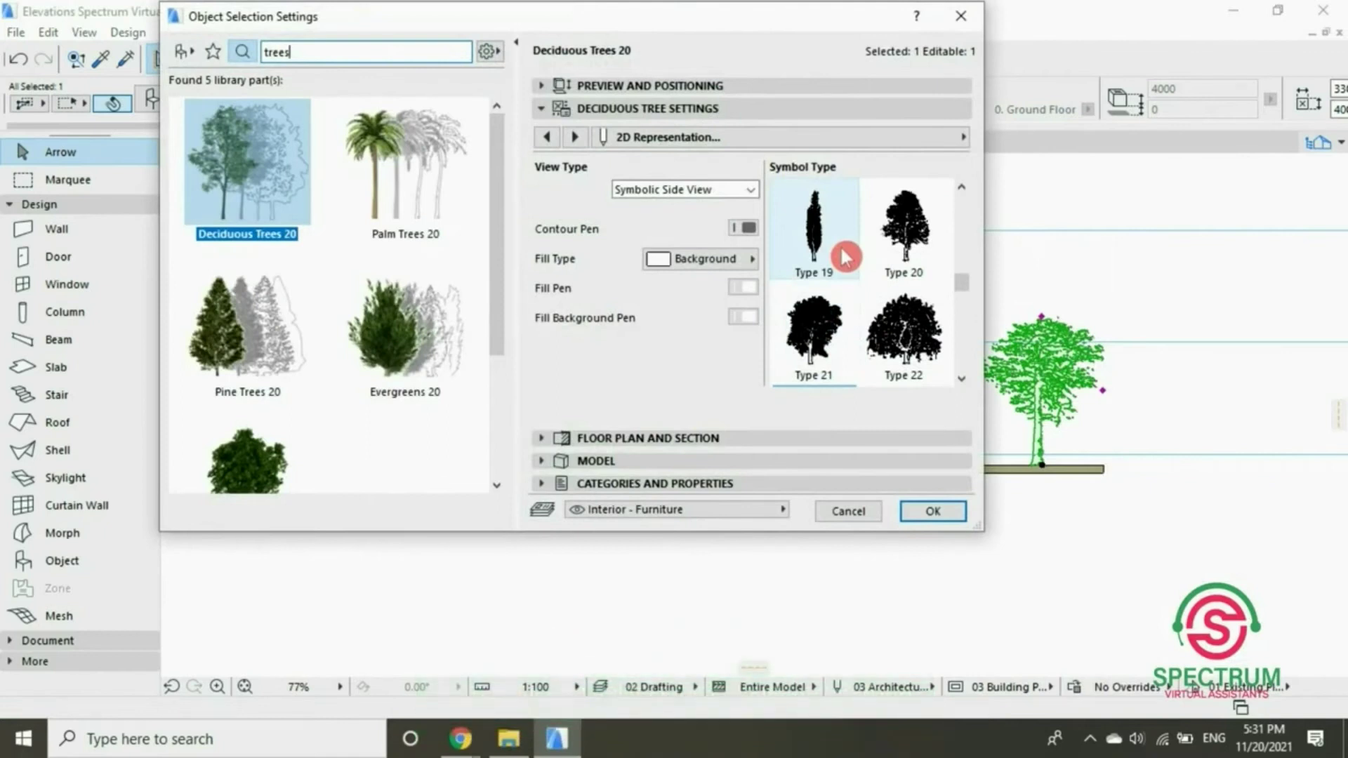
{"action": "left_click", "coordinate": [906, 243]}
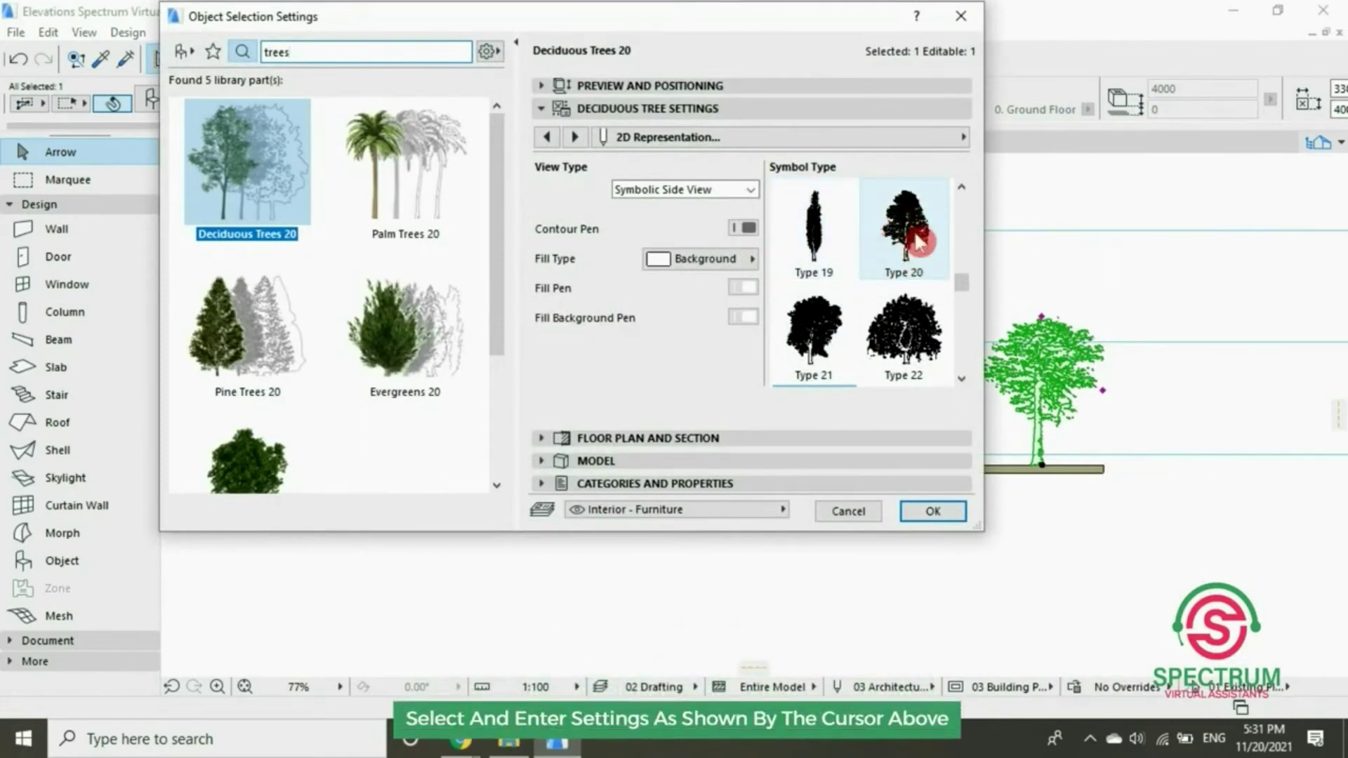
{"action": "left_click", "coordinate": [820, 234]}
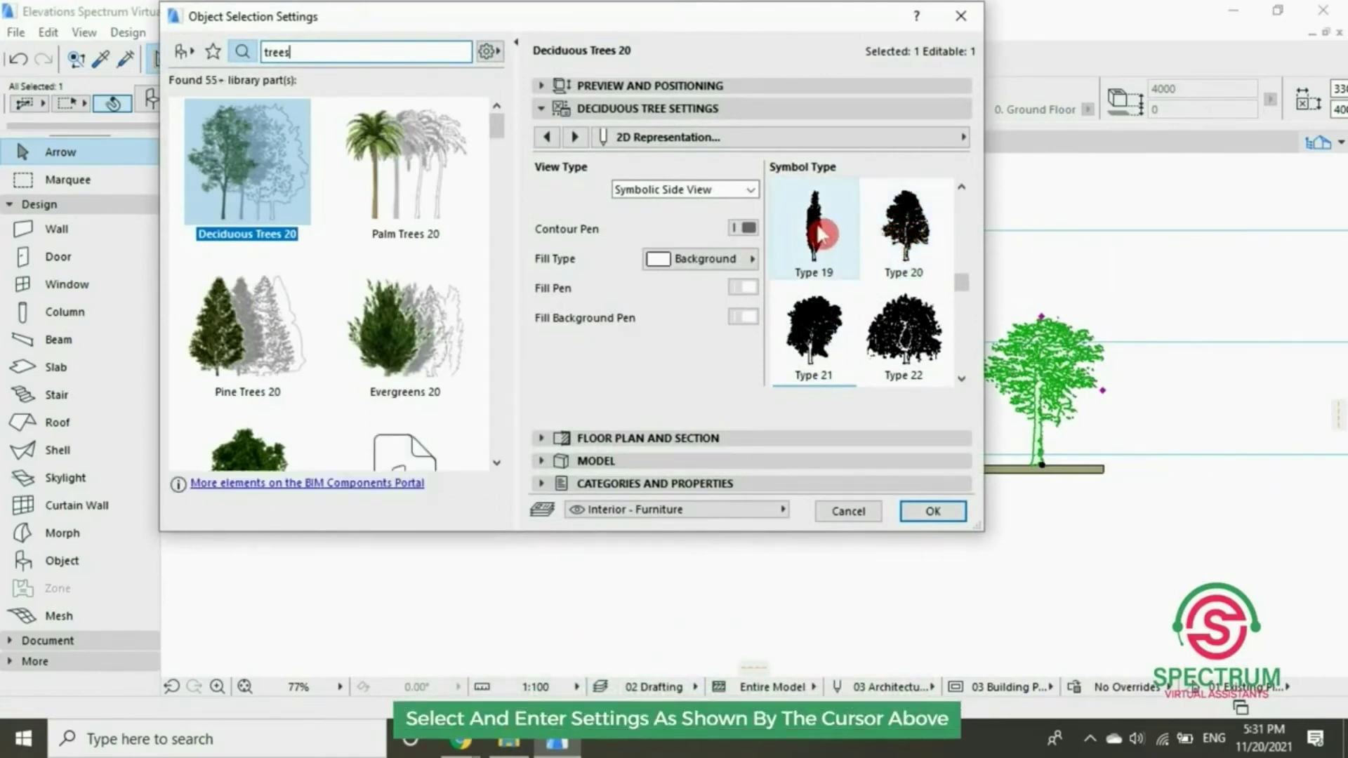
{"action": "scroll", "coordinate": [821, 234], "scroll_direction": "up", "scroll_amount": 1}
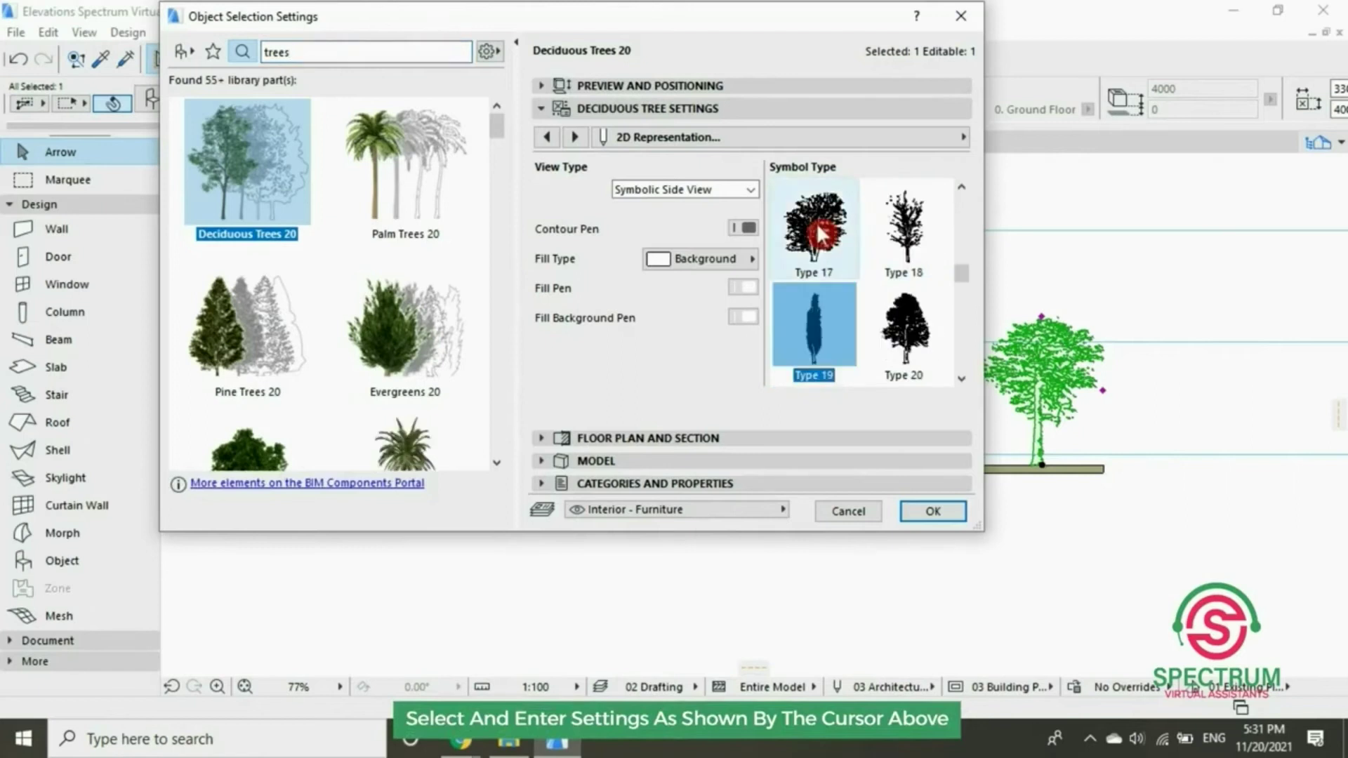
{"action": "left_click", "coordinate": [932, 511]}
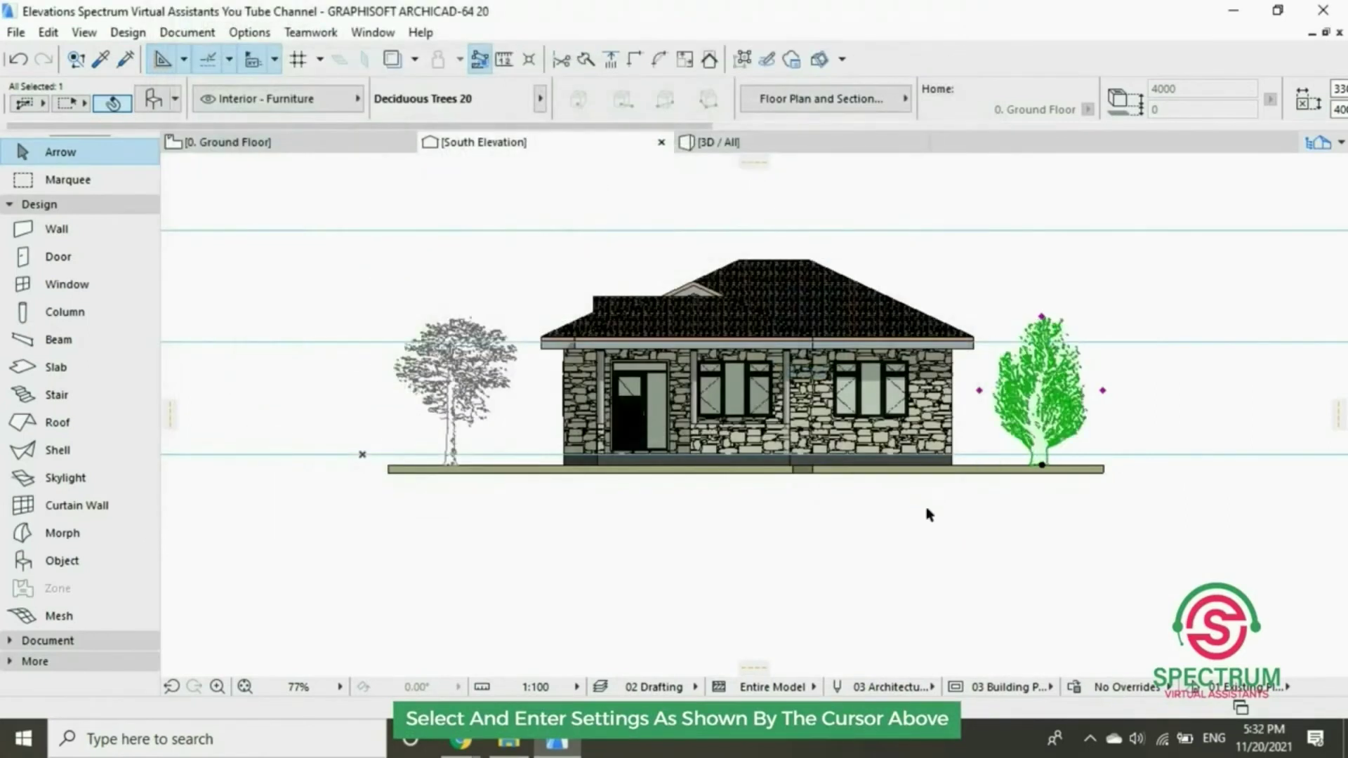
Replace the right-hand tree's symbol with the fuller Type 20 deciduous tree
{"action": "right_click", "coordinate": [1020, 377]}
{"action": "left_click", "coordinate": [1072, 271]}
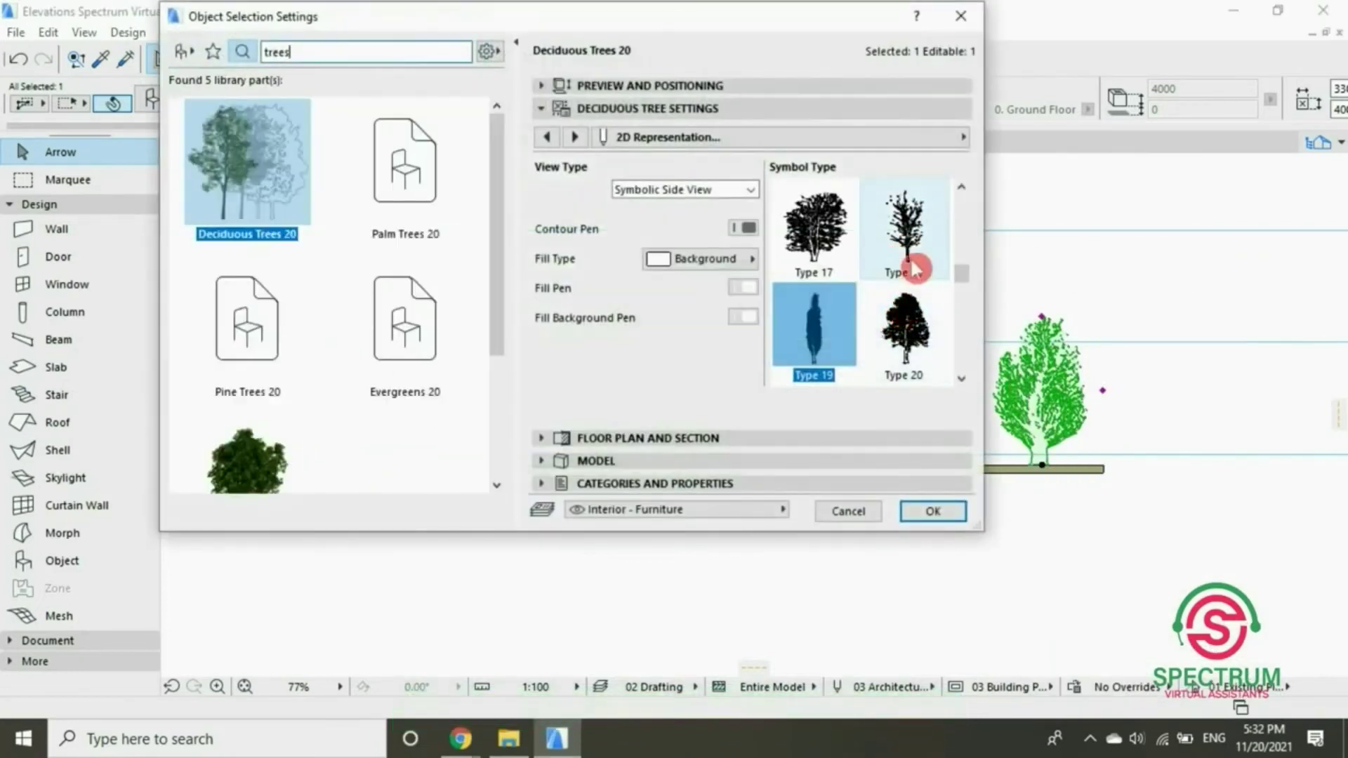
{"action": "left_click", "coordinate": [906, 325]}
{"action": "left_click", "coordinate": [932, 512]}
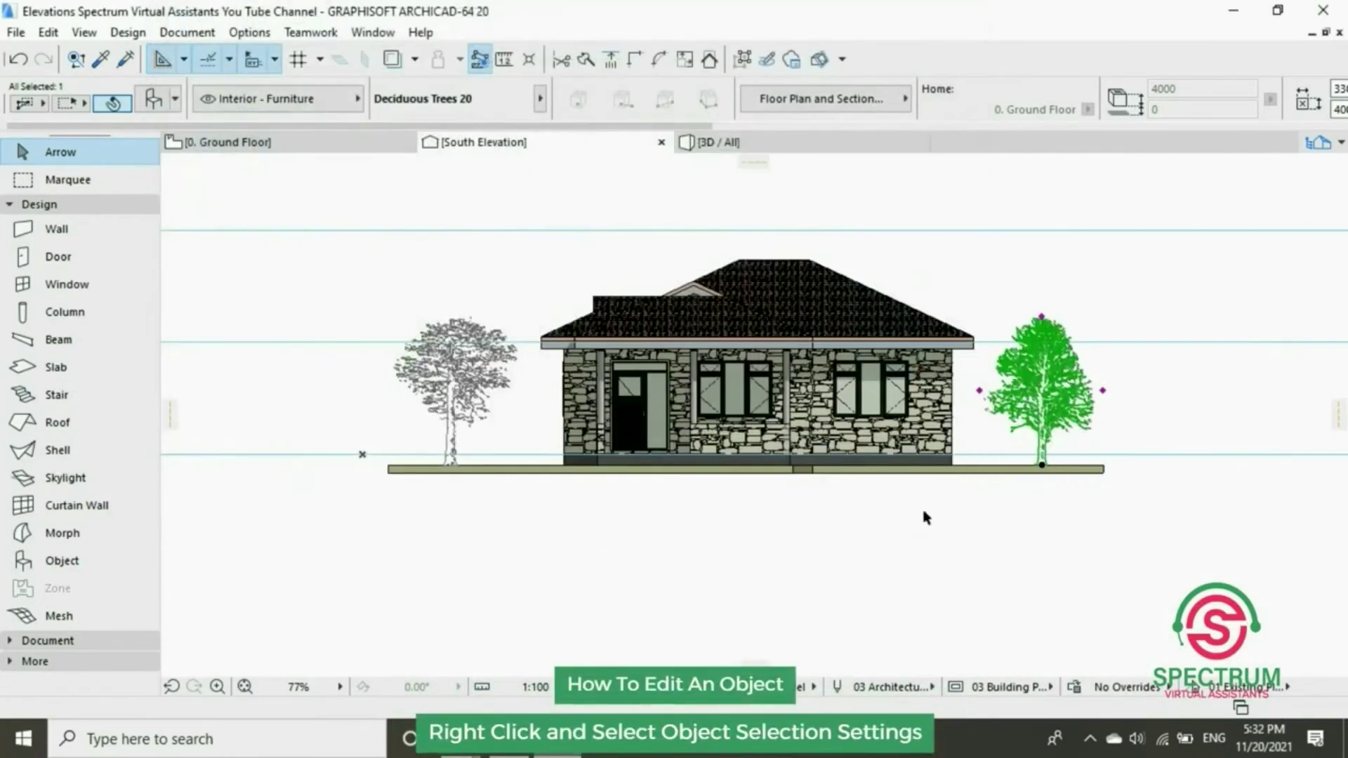
{"action": "scroll", "coordinate": [1112, 396], "scroll_direction": "up", "scroll_amount": 1}
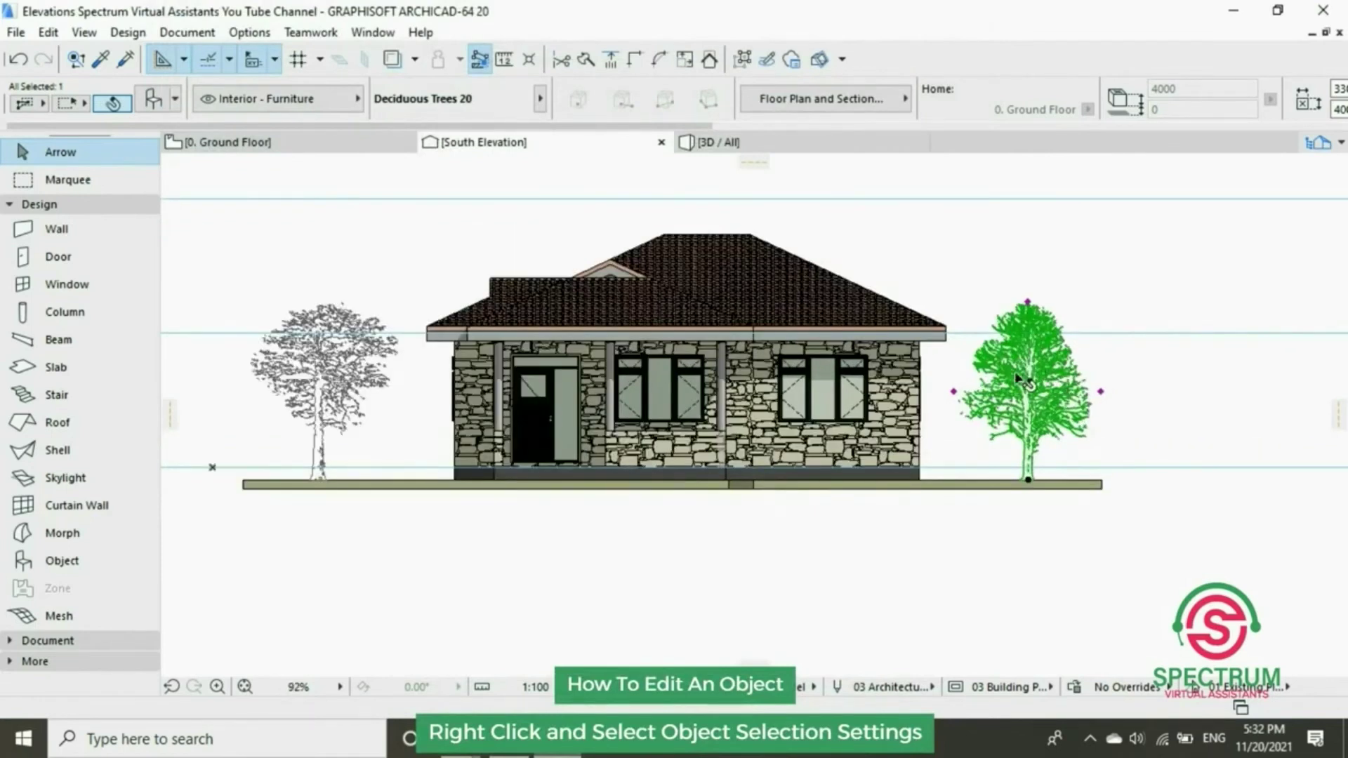
{"action": "right_click", "coordinate": [1021, 379]}
Set the right-hand tree's height to 8000 under Preview and Positioning
{"action": "left_click", "coordinate": [1069, 273]}
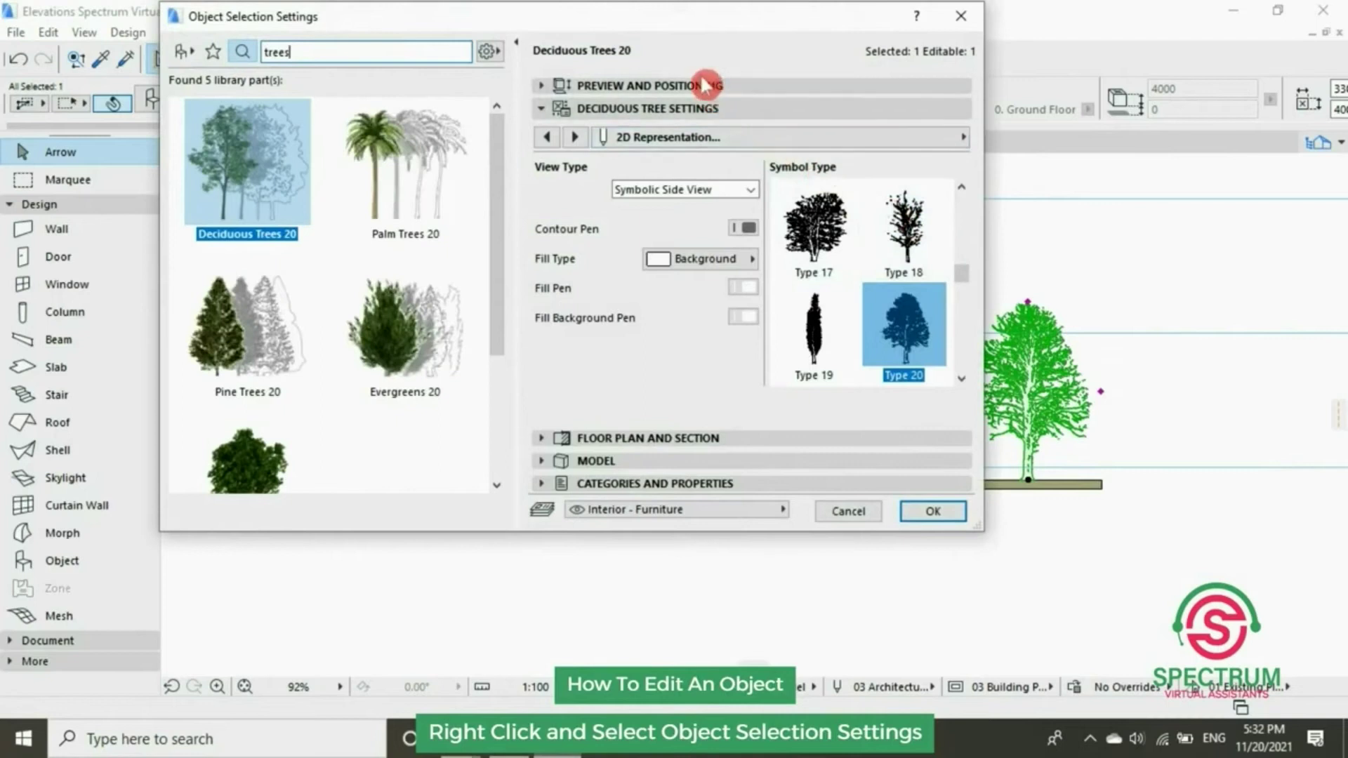
{"action": "left_click", "coordinate": [641, 87]}
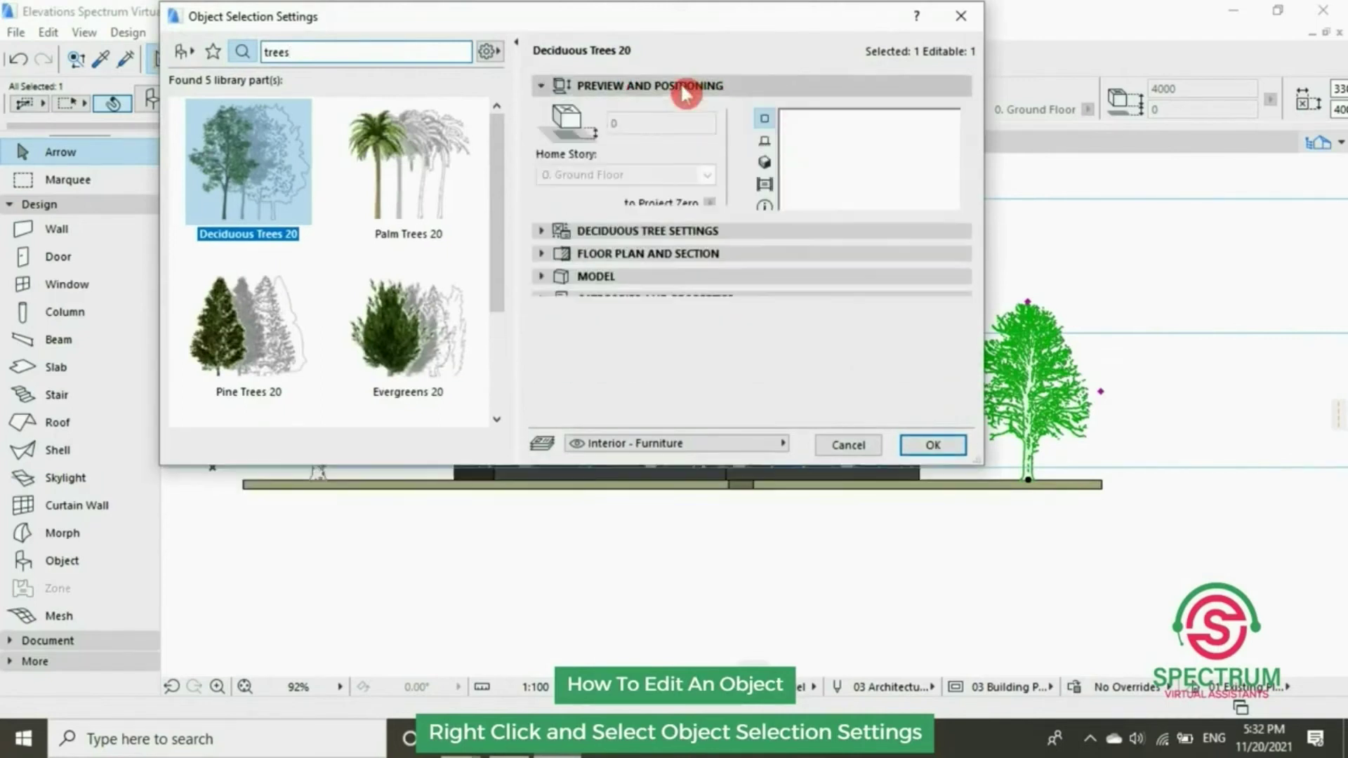
{"action": "left_click_drag", "start_coordinate": [653, 299], "coordinate": [564, 301]}
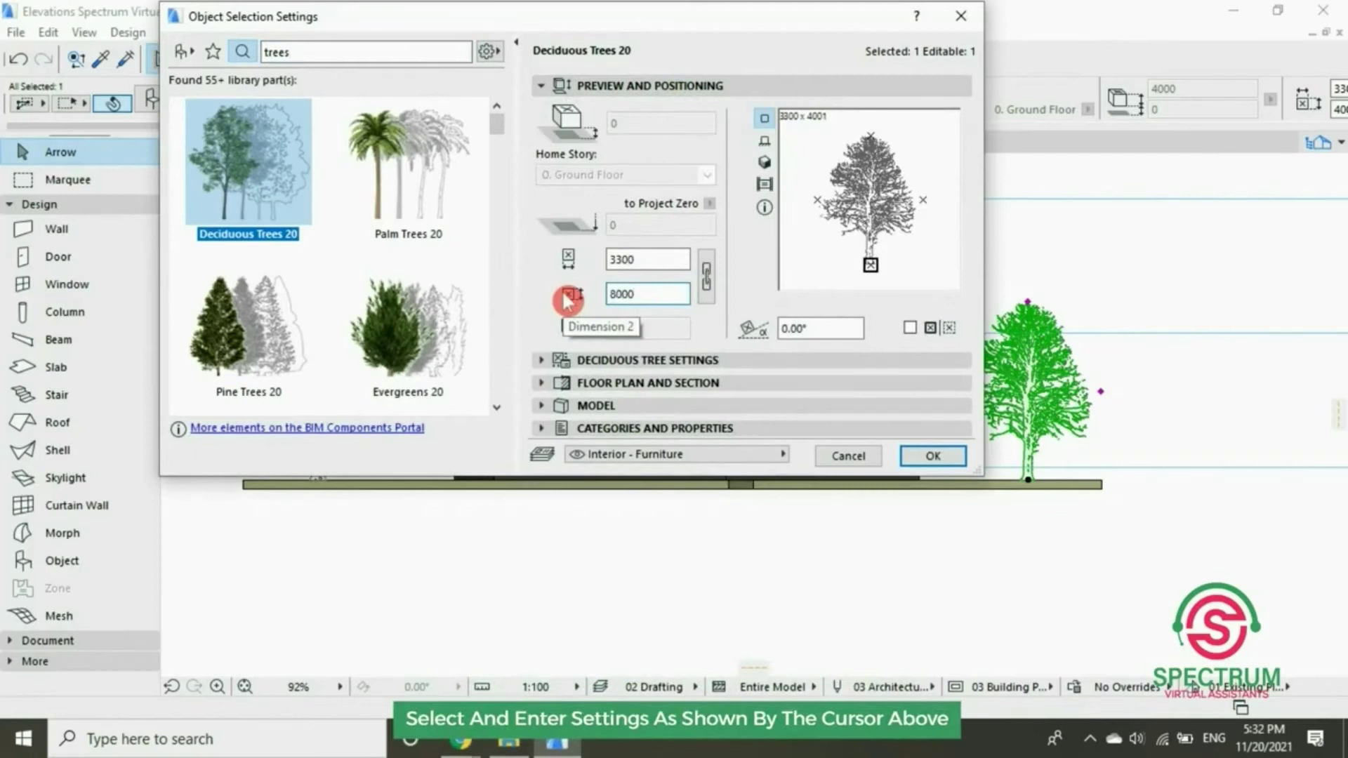
{"action": "key", "text": "Return"}
{"action": "scroll", "coordinate": [718, 460], "scroll_direction": "down", "scroll_amount": 3}
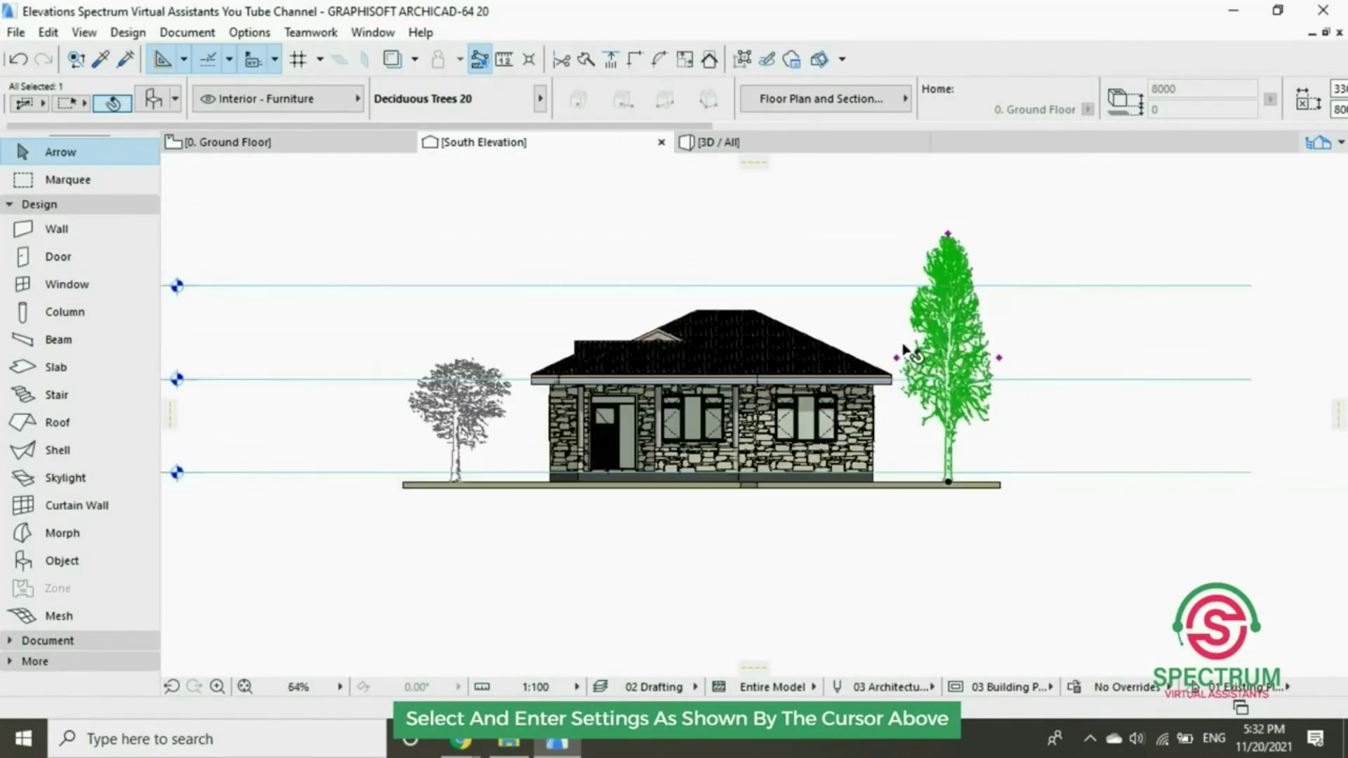
{"action": "key", "text": "Escape"}
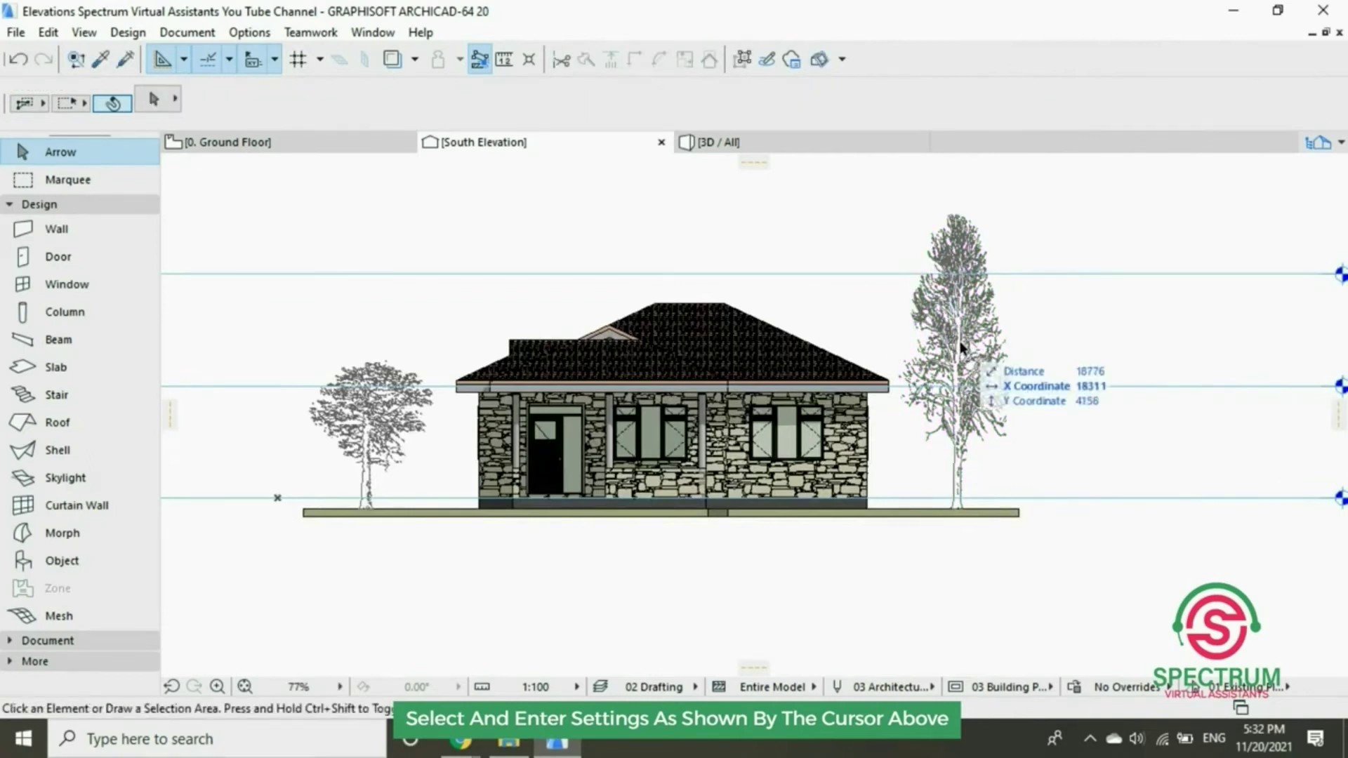
Drag a copy of the tall tree to the left of the house centre
{"action": "left_click", "coordinate": [963, 351]}
{"action": "right_click", "coordinate": [958, 342]}
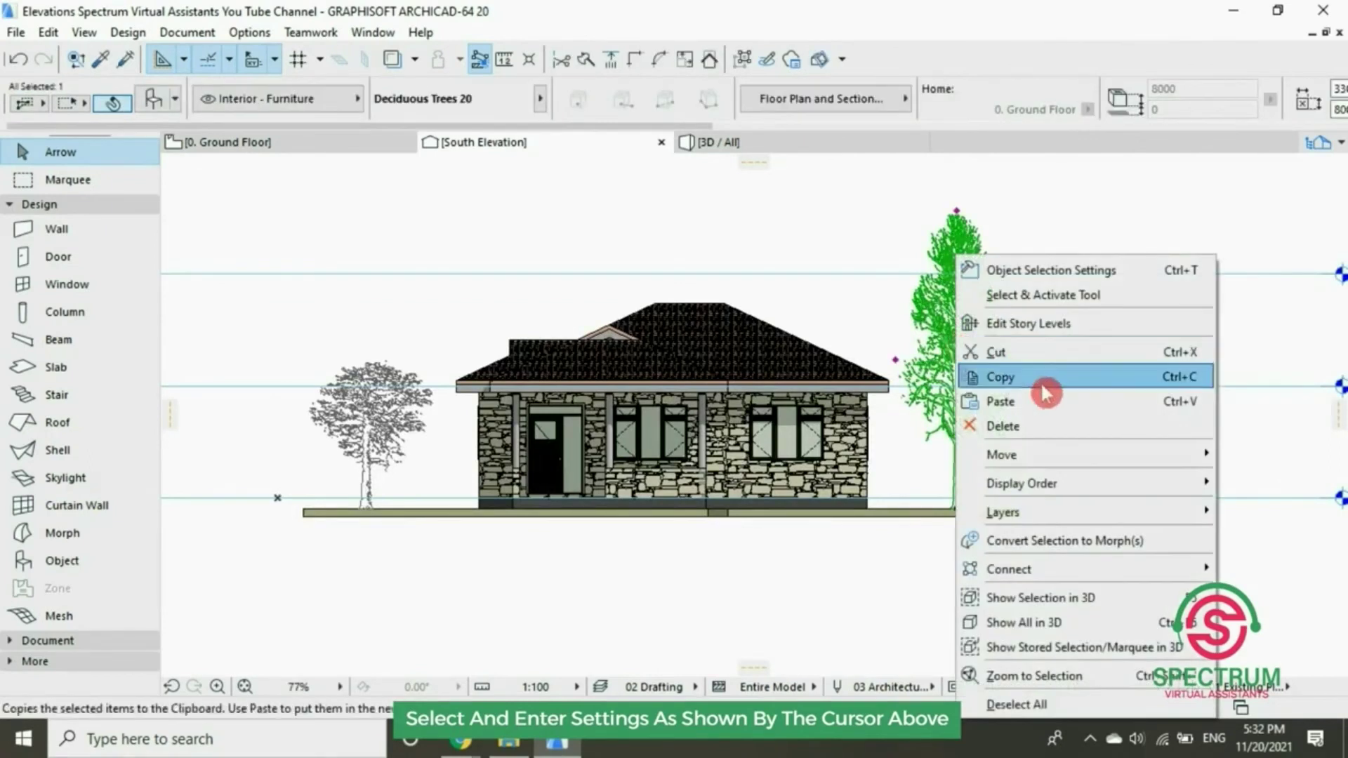
{"action": "mouse_move", "coordinate": [1047, 460]}
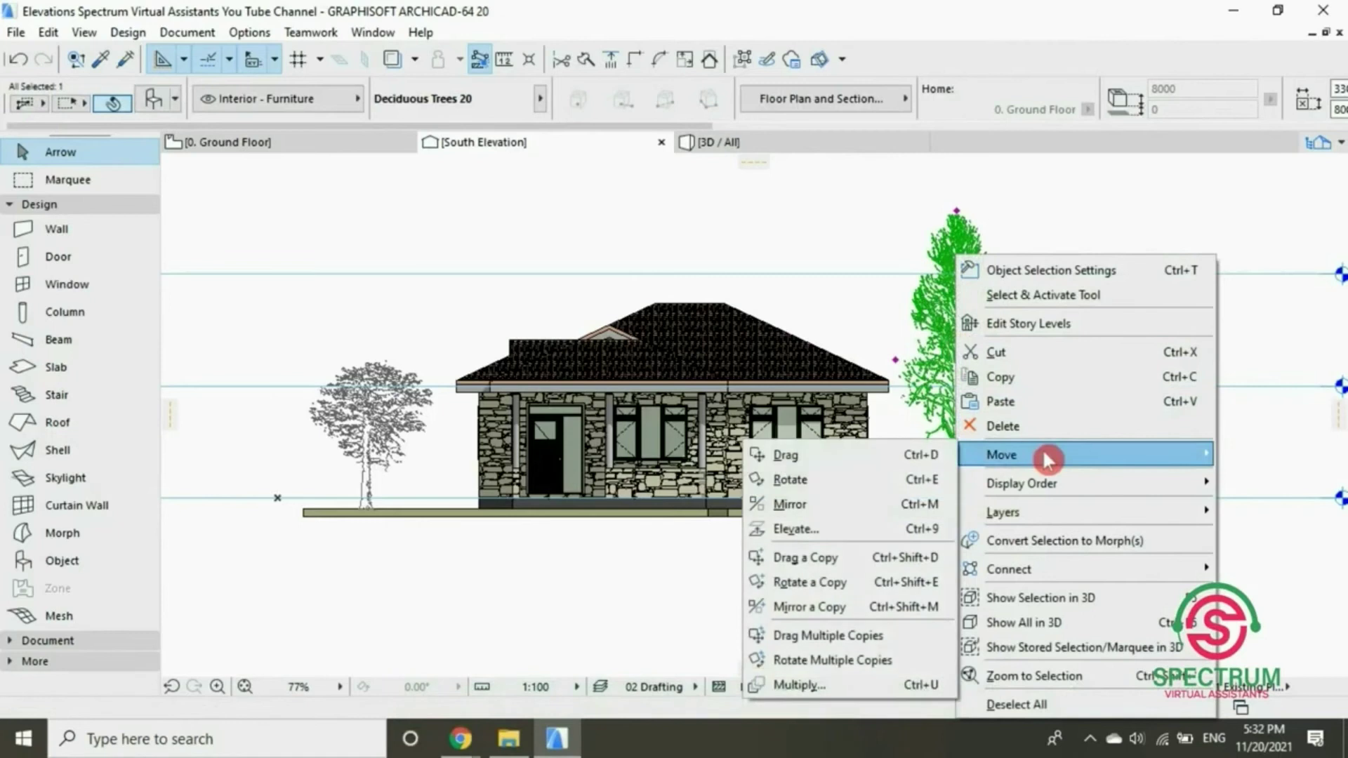
{"action": "left_click", "coordinate": [868, 555]}
{"action": "left_click", "coordinate": [960, 451]}
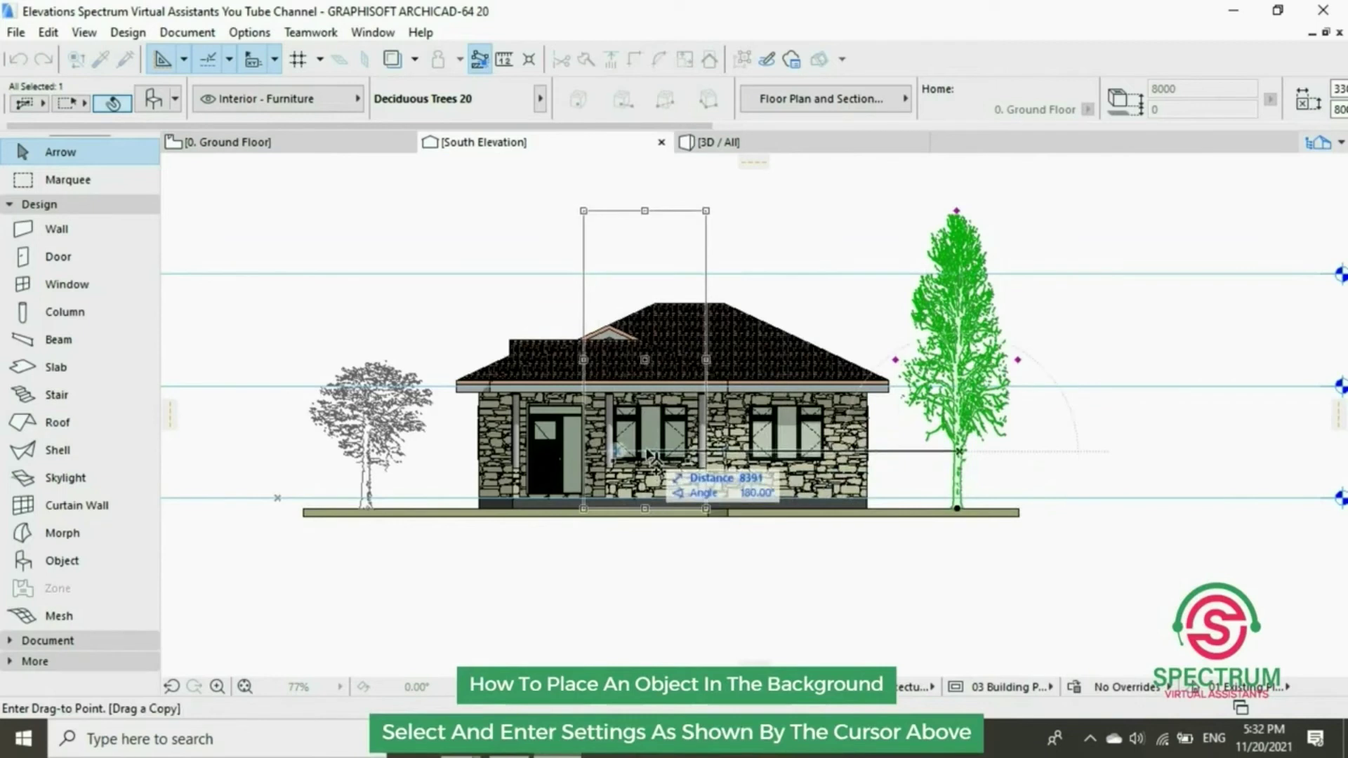
{"action": "left_click", "coordinate": [636, 451]}
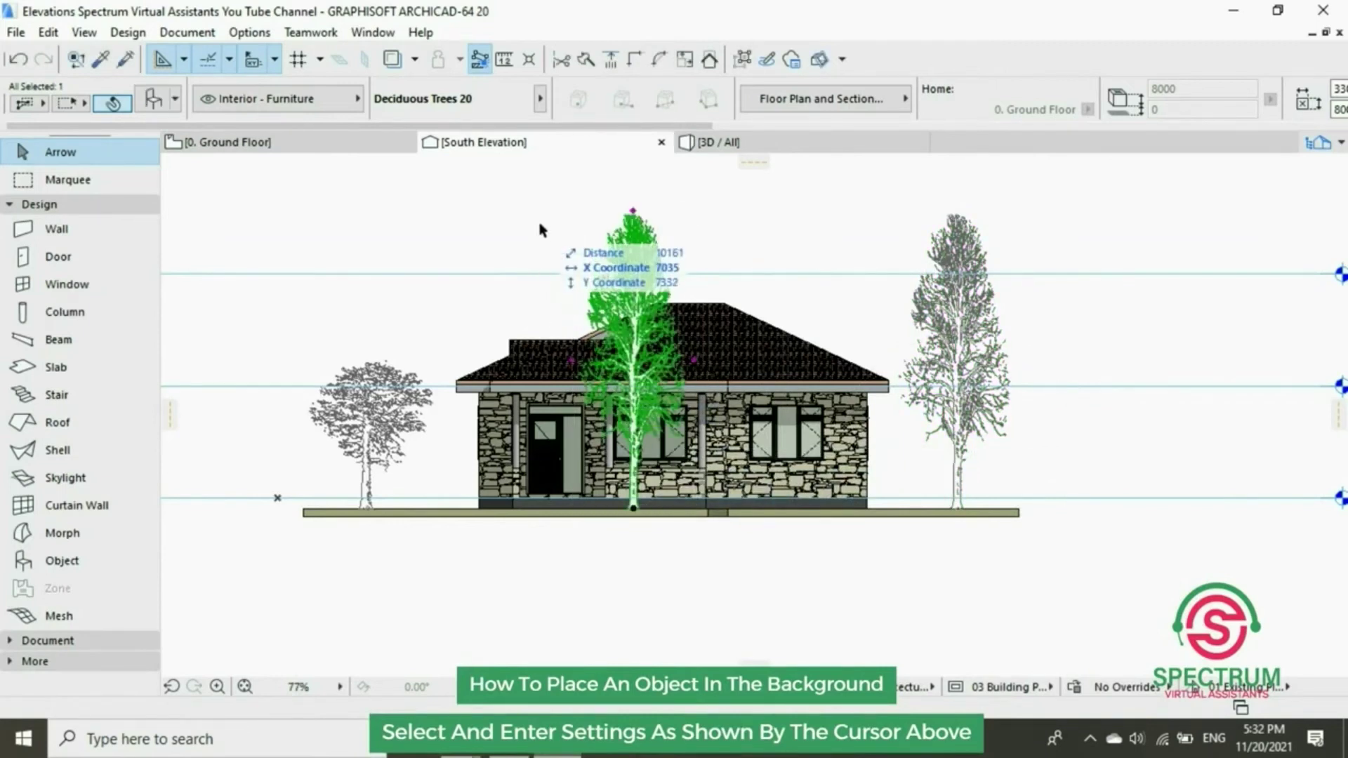
{"action": "key", "text": "Escape"}
Send the centre tree copy backward so it sits behind the house
{"action": "scroll", "coordinate": [600, 304], "scroll_direction": "up", "scroll_amount": 2}
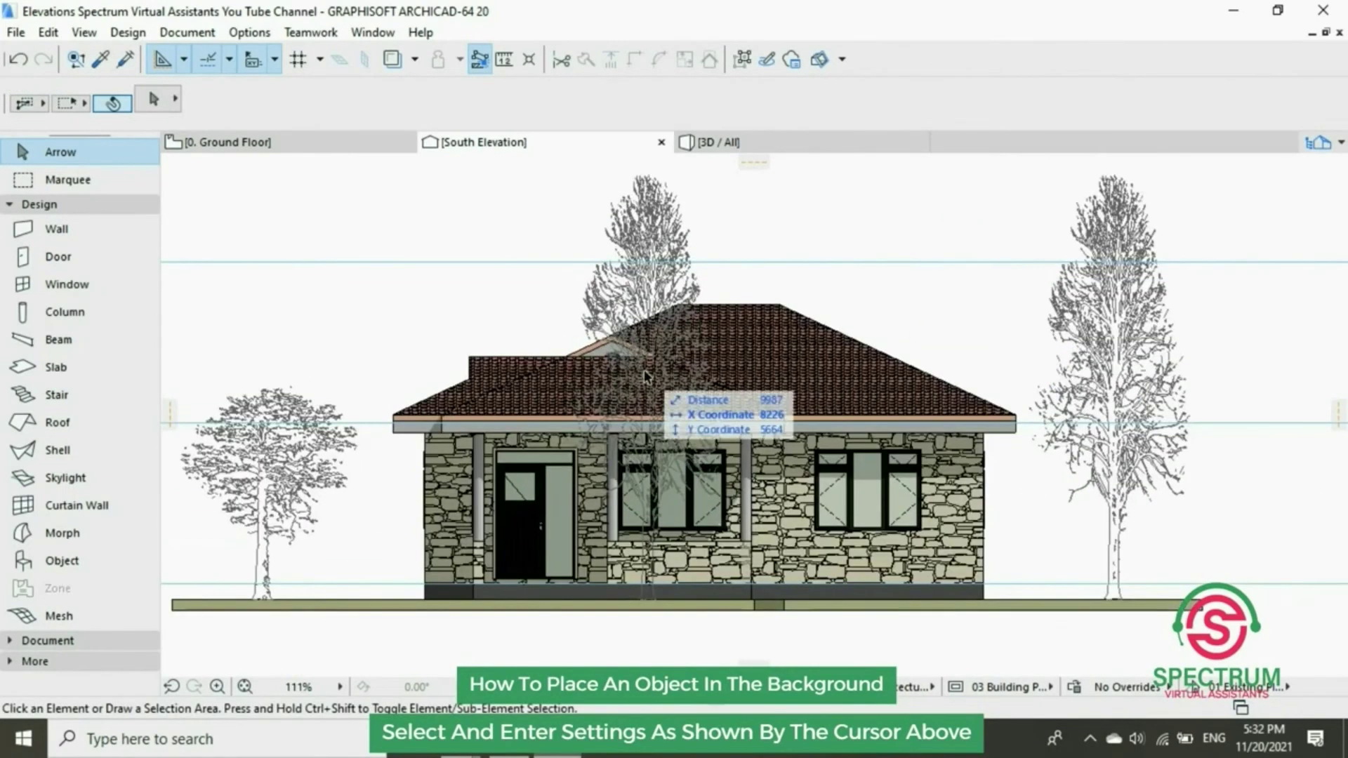
{"action": "left_click", "coordinate": [649, 225]}
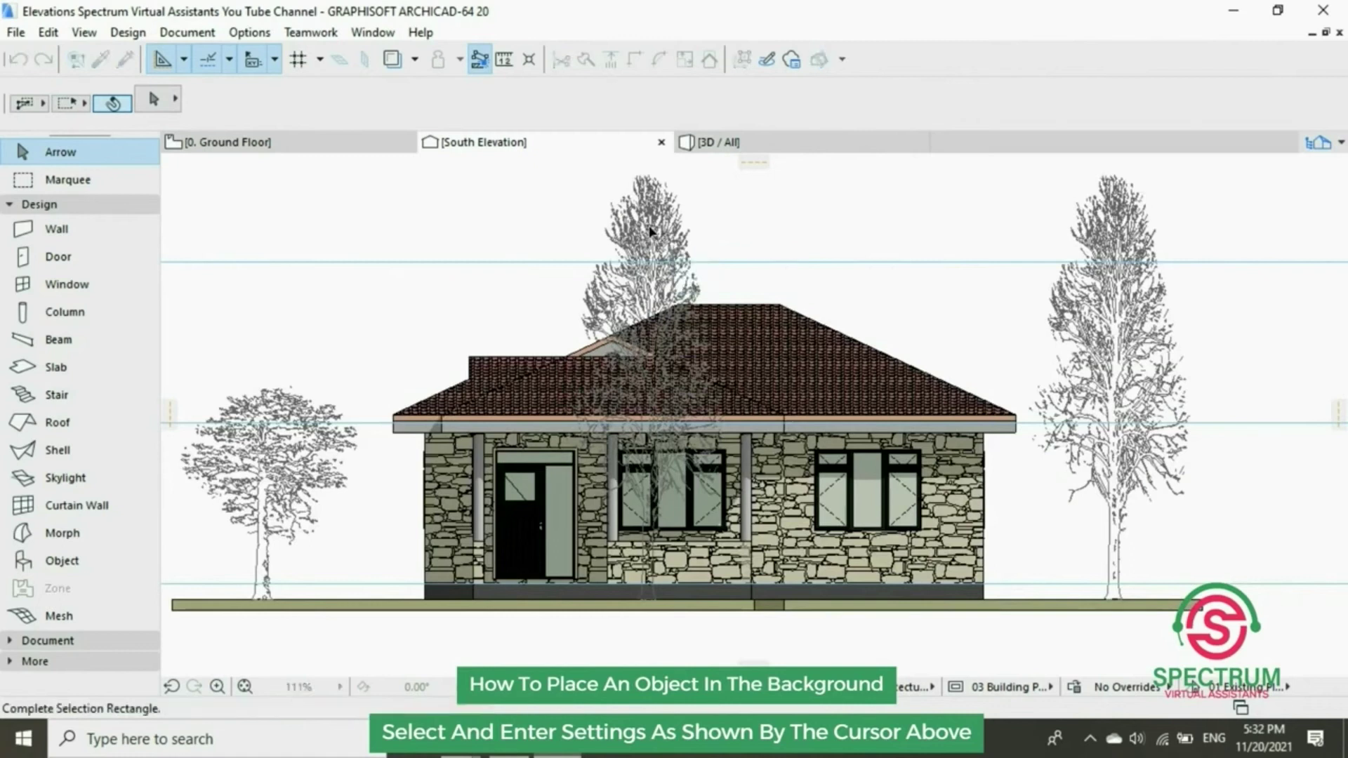
{"action": "left_click", "coordinate": [654, 294]}
{"action": "left_click", "coordinate": [655, 300]}
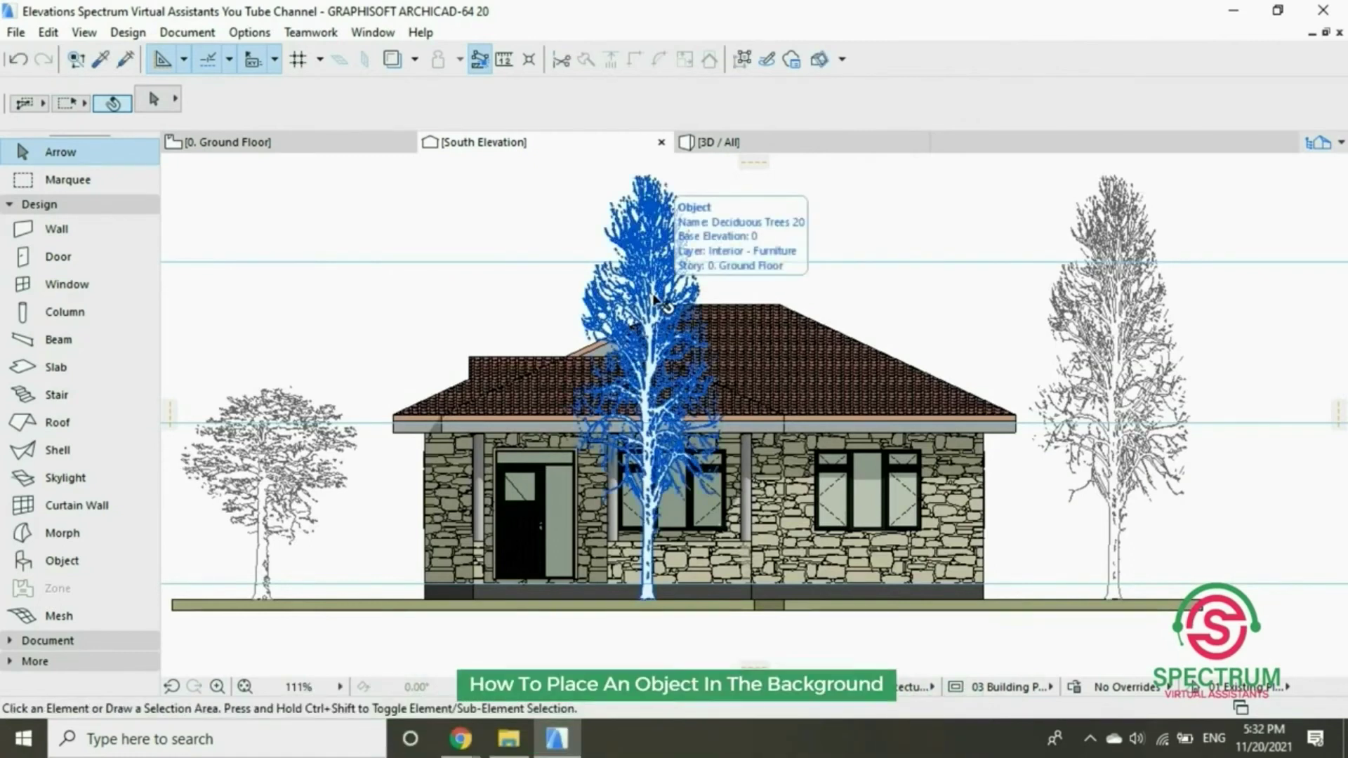
{"action": "right_click", "coordinate": [659, 303]}
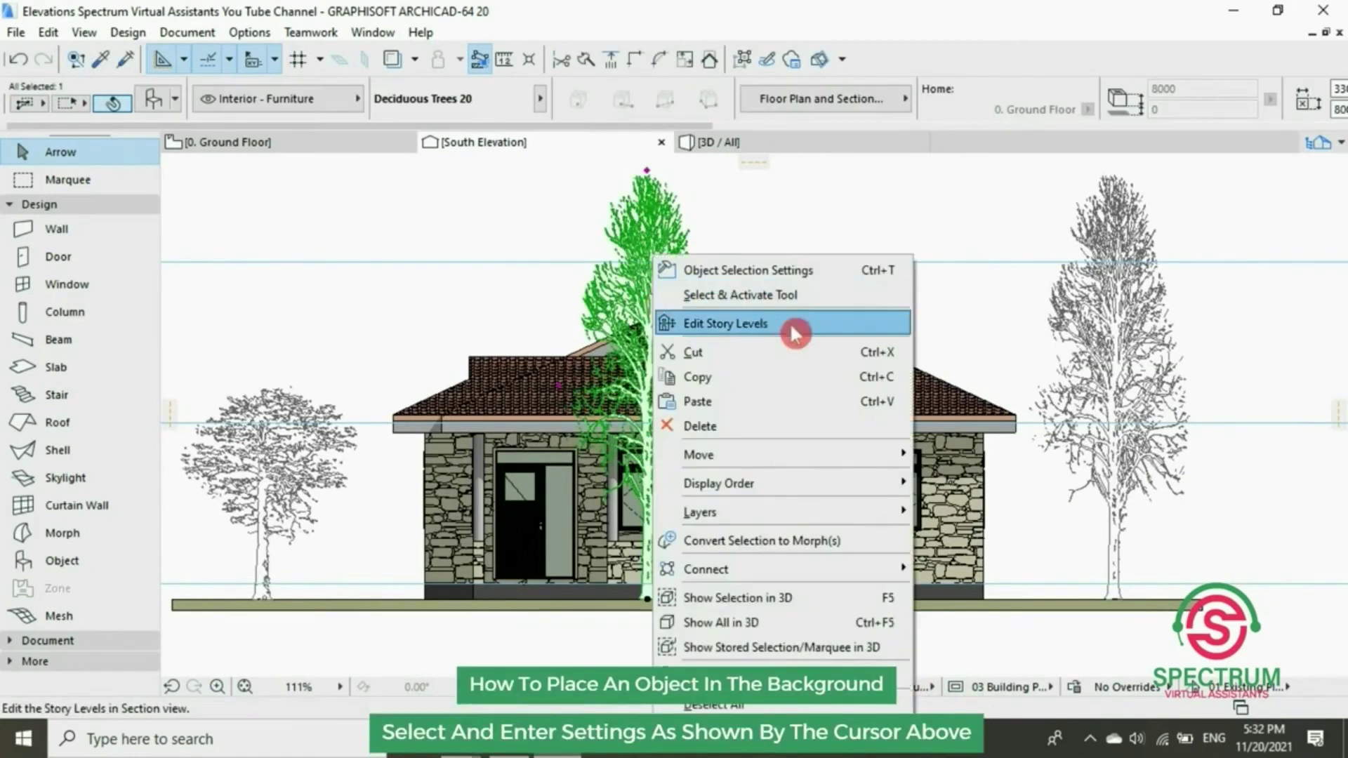
{"action": "mouse_move", "coordinate": [825, 495]}
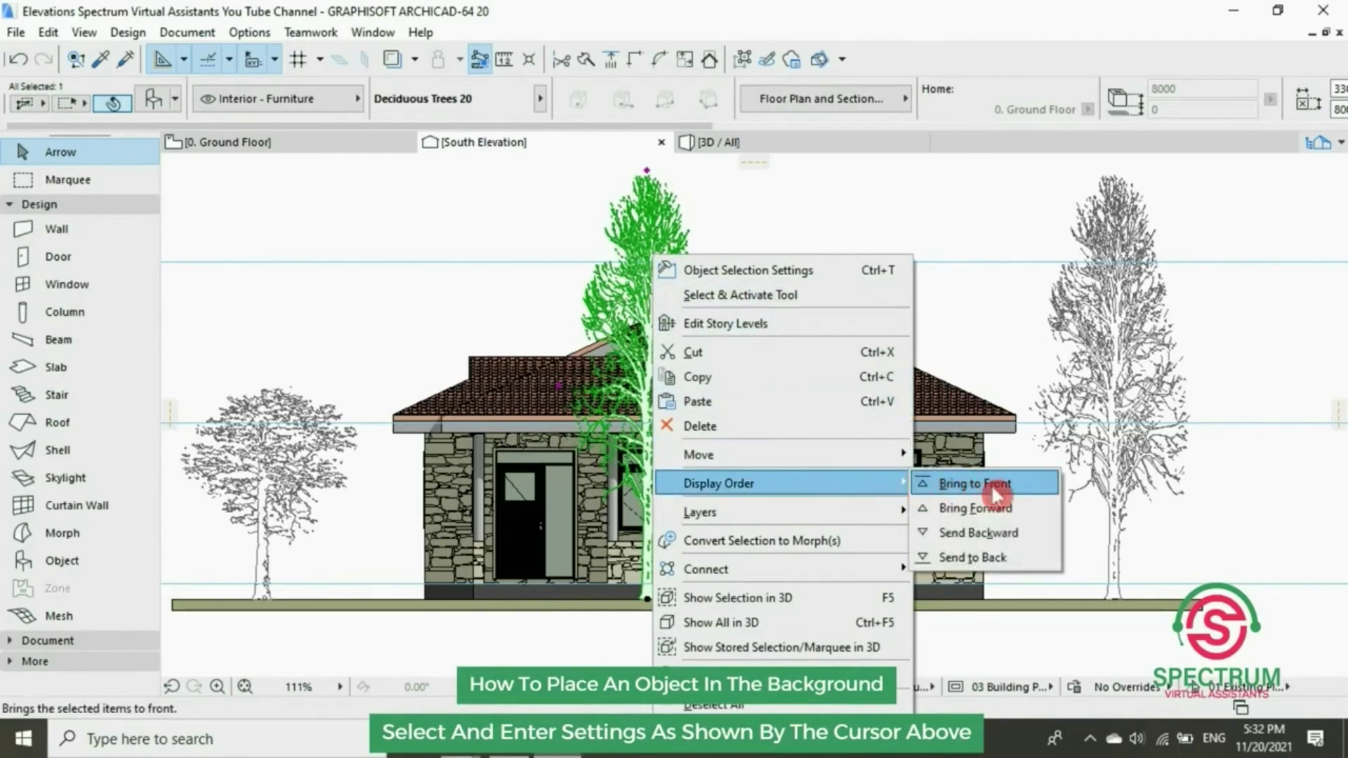
{"action": "left_click", "coordinate": [982, 538]}
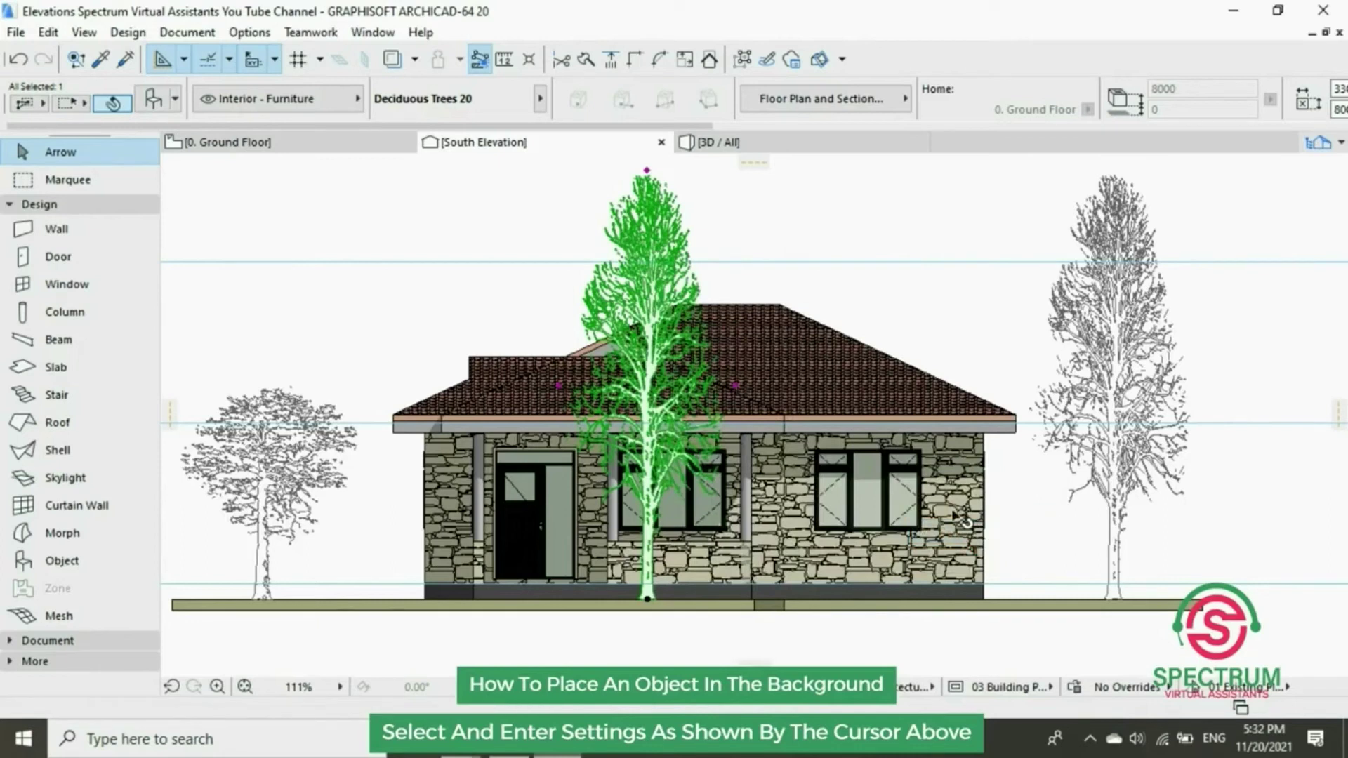
{"action": "left_click", "coordinate": [955, 339]}
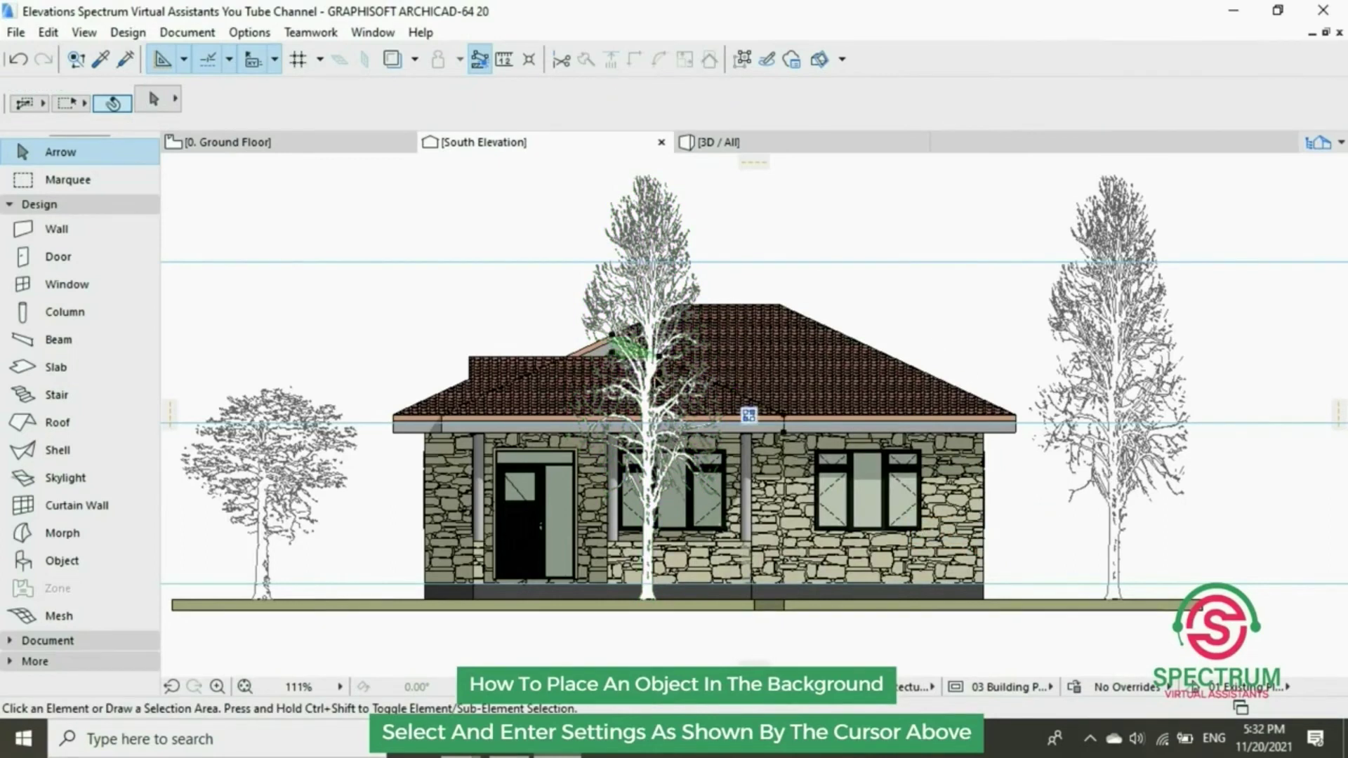
Move the centre tree behind the roof's left side and send it backward again
{"action": "left_click", "coordinate": [657, 236]}
{"action": "left_click", "coordinate": [647, 226]}
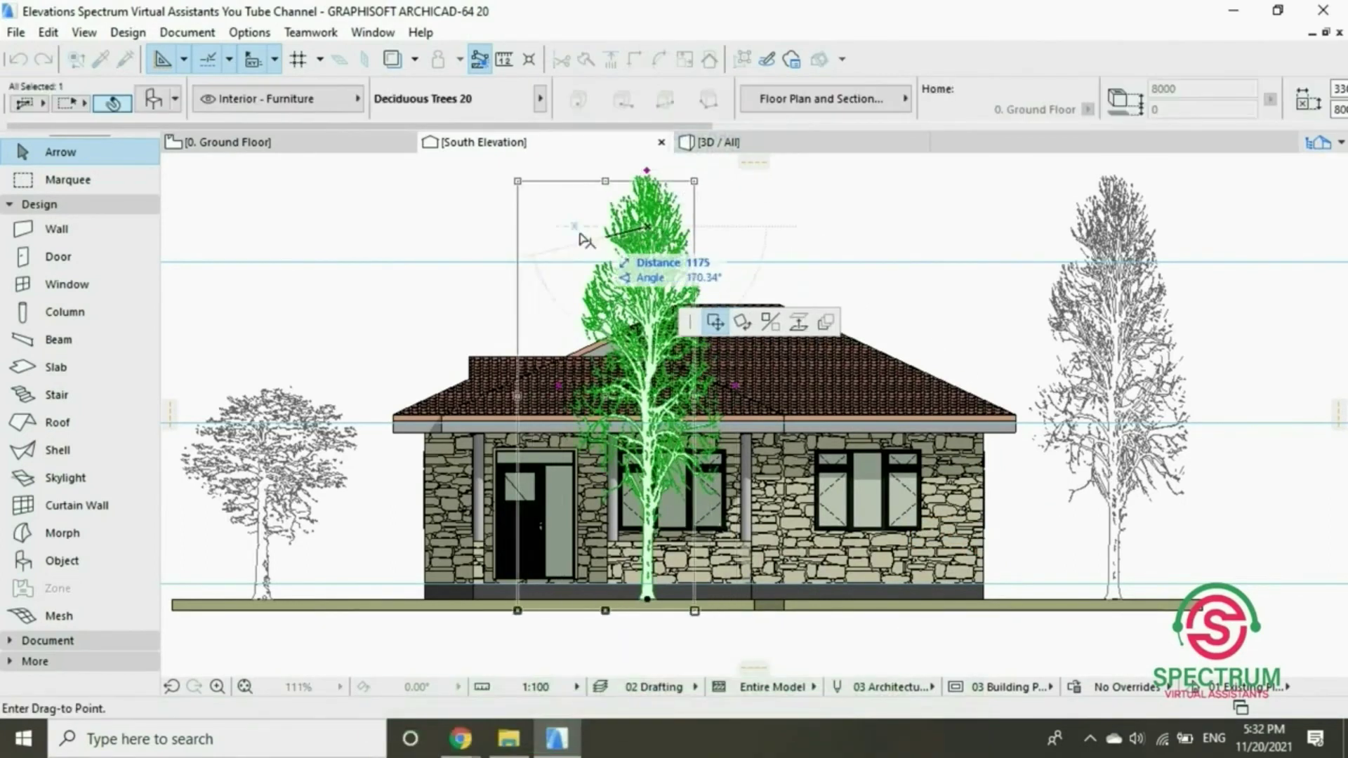
{"action": "left_click", "coordinate": [462, 229]}
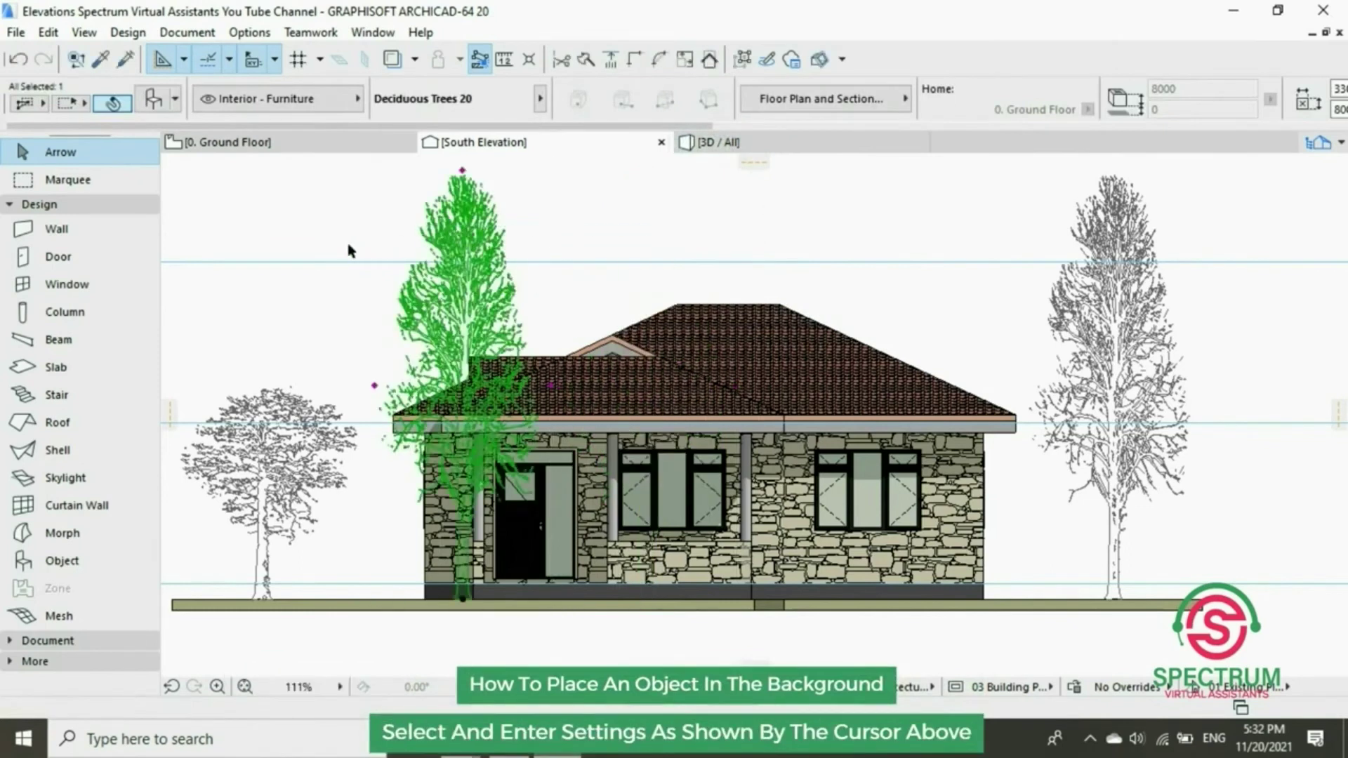
{"action": "left_click", "coordinate": [383, 244]}
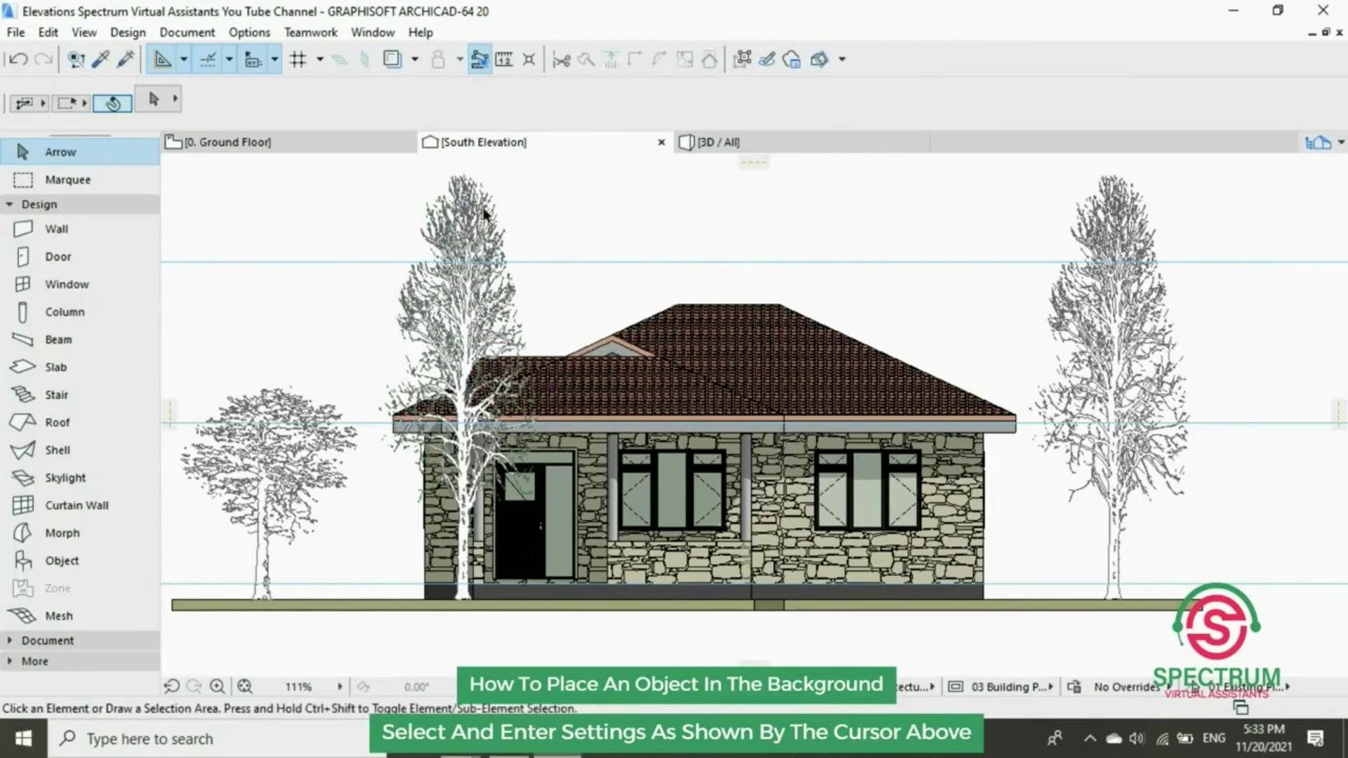
{"action": "left_click", "coordinate": [477, 238]}
{"action": "right_click", "coordinate": [459, 221]}
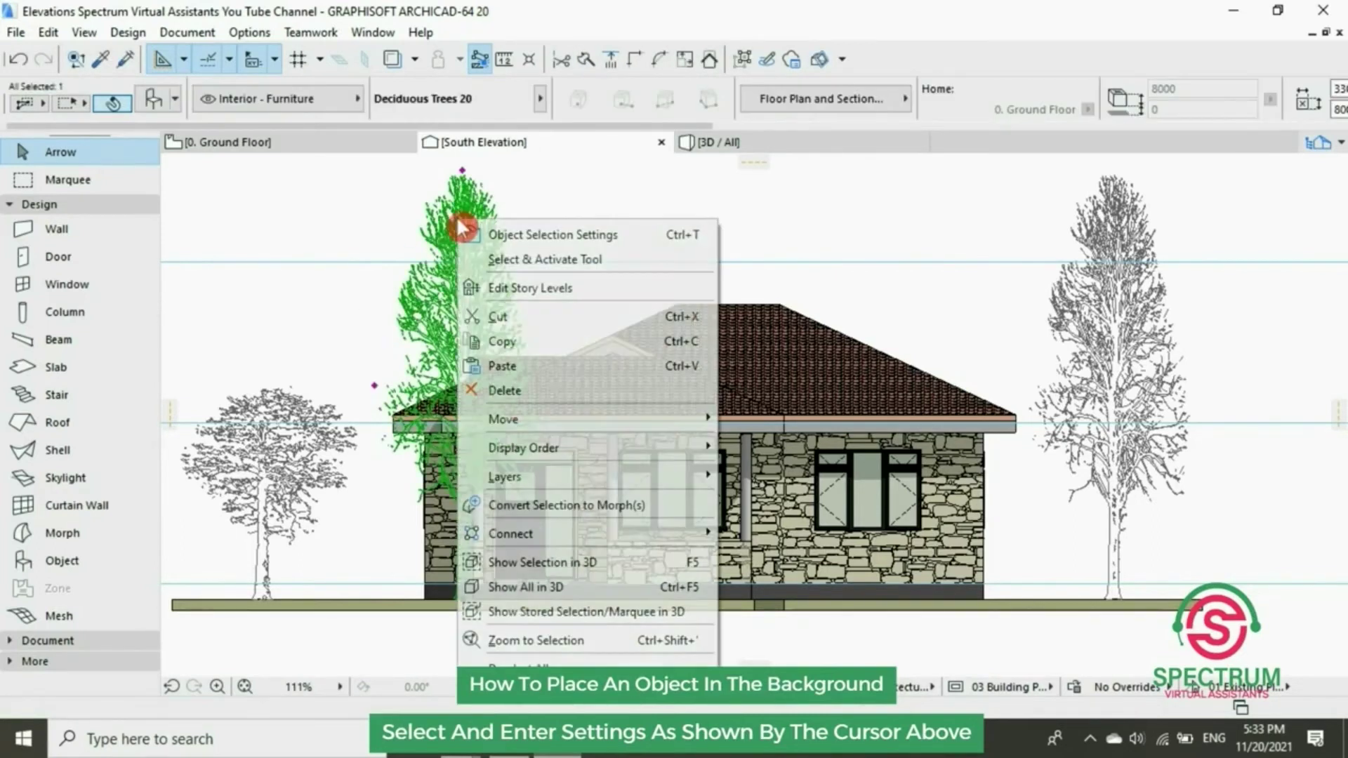
{"action": "mouse_move", "coordinate": [580, 453]}
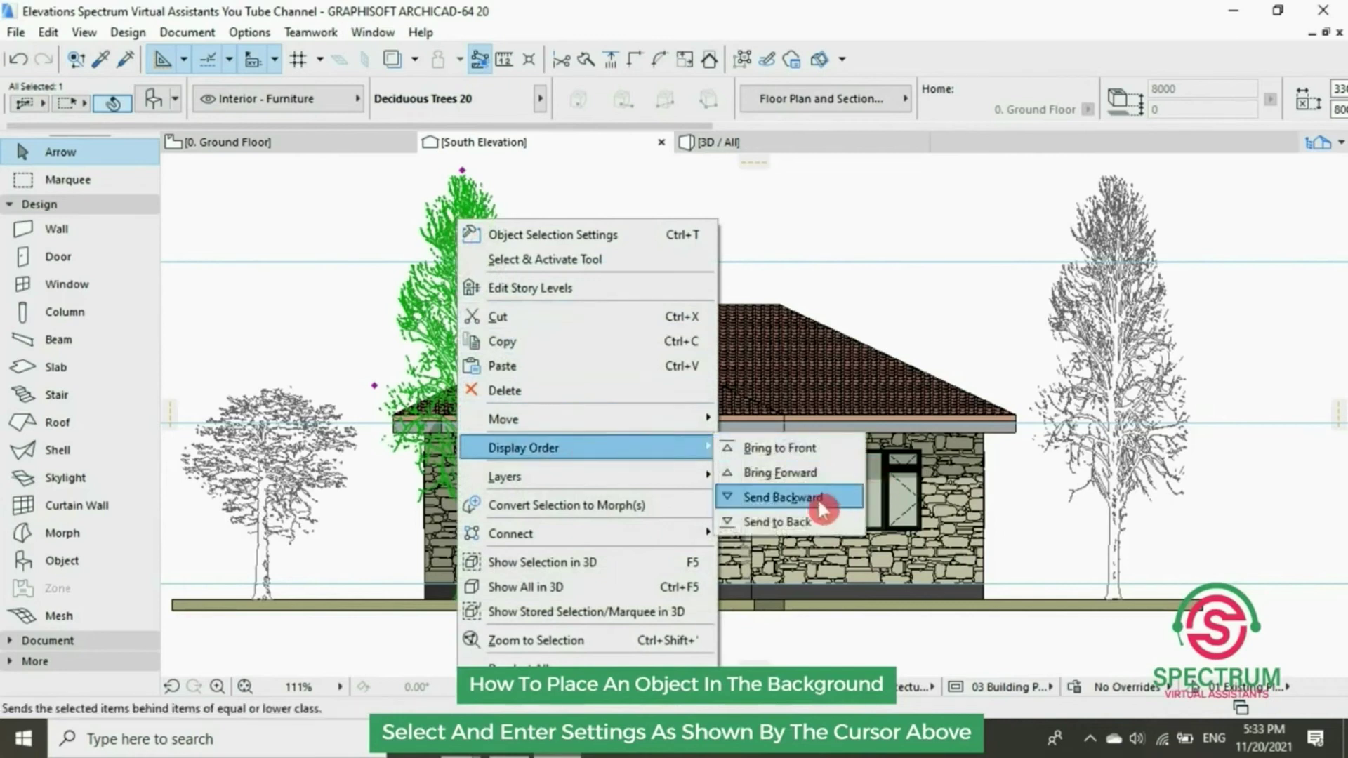
{"action": "left_click", "coordinate": [783, 500]}
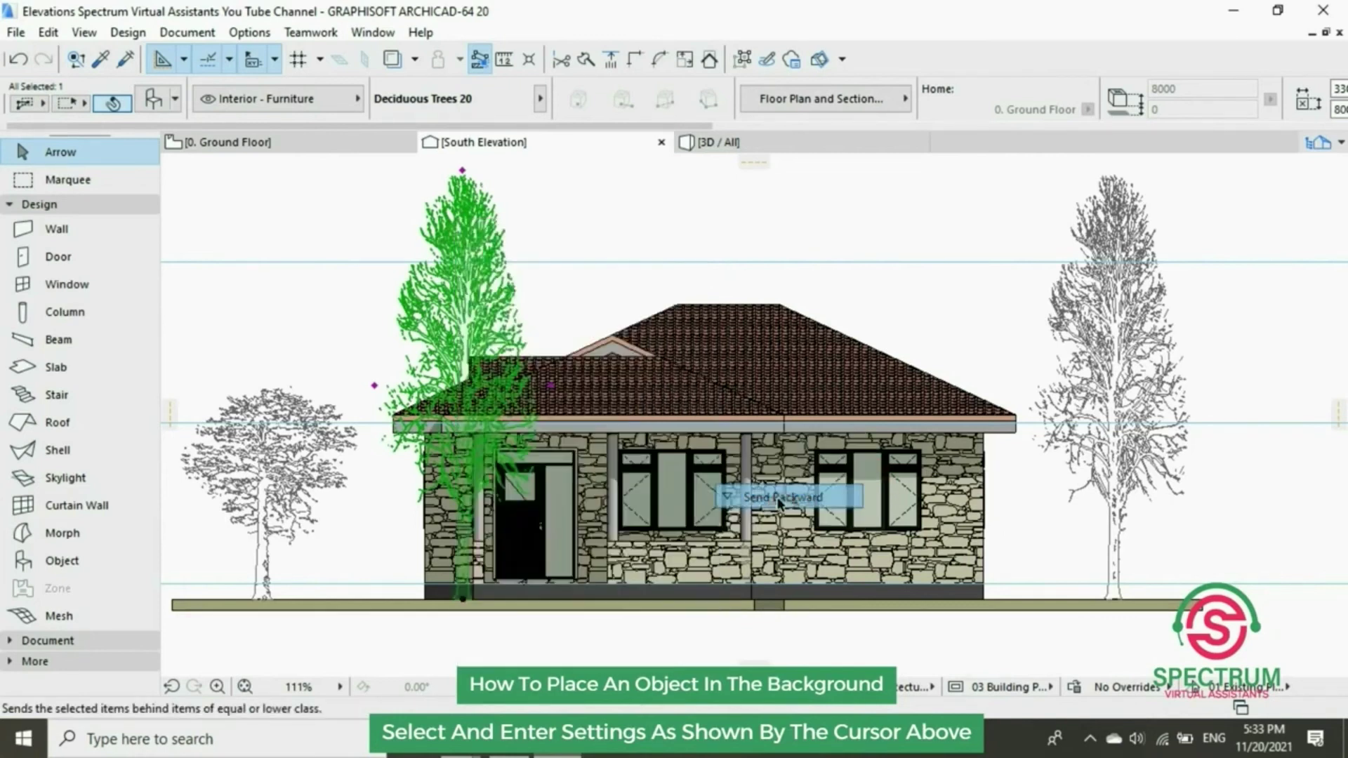
{"action": "left_click", "coordinate": [562, 291]}
{"action": "scroll", "coordinate": [568, 379], "scroll_direction": "down", "scroll_amount": 2}
Place another copy of the tall tree behind the roof's right side
{"action": "left_click", "coordinate": [487, 332]}
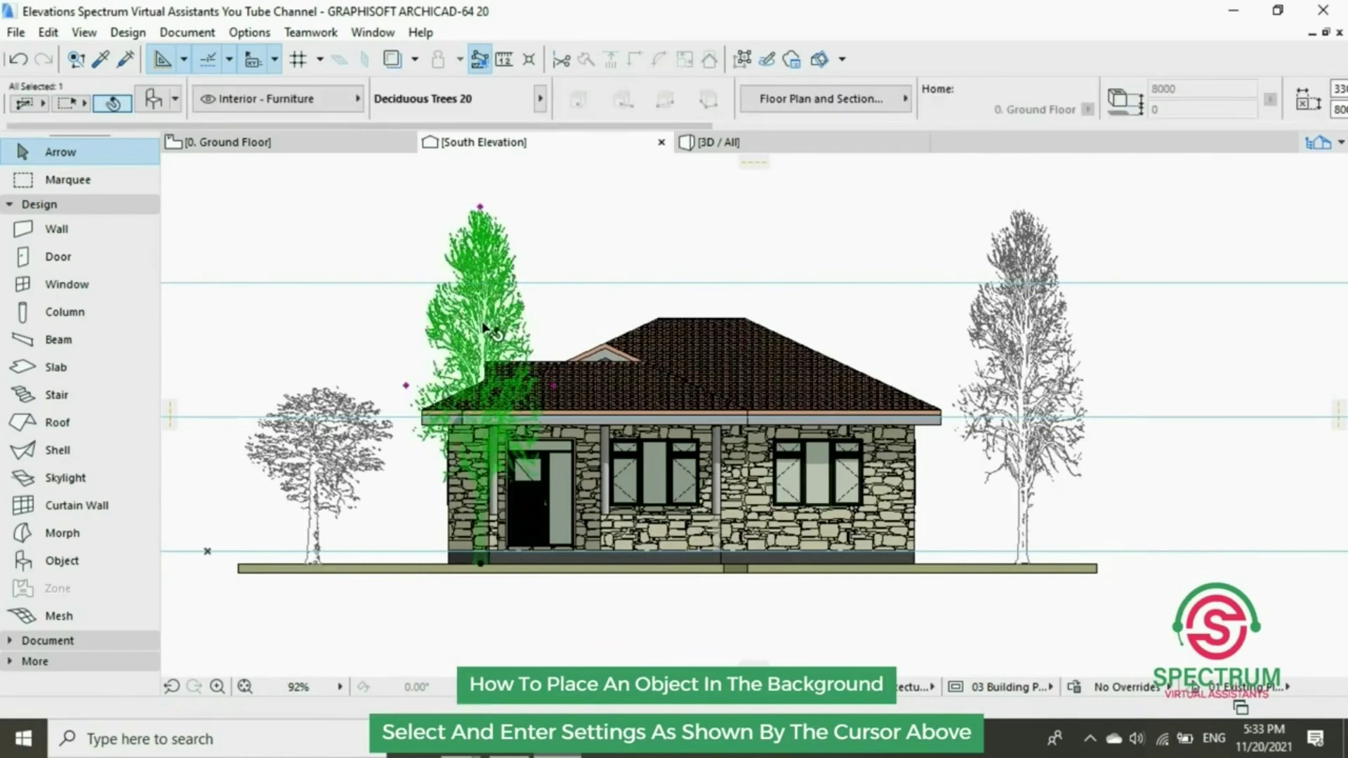
{"action": "right_click", "coordinate": [392, 221]}
{"action": "mouse_move", "coordinate": [590, 418]}
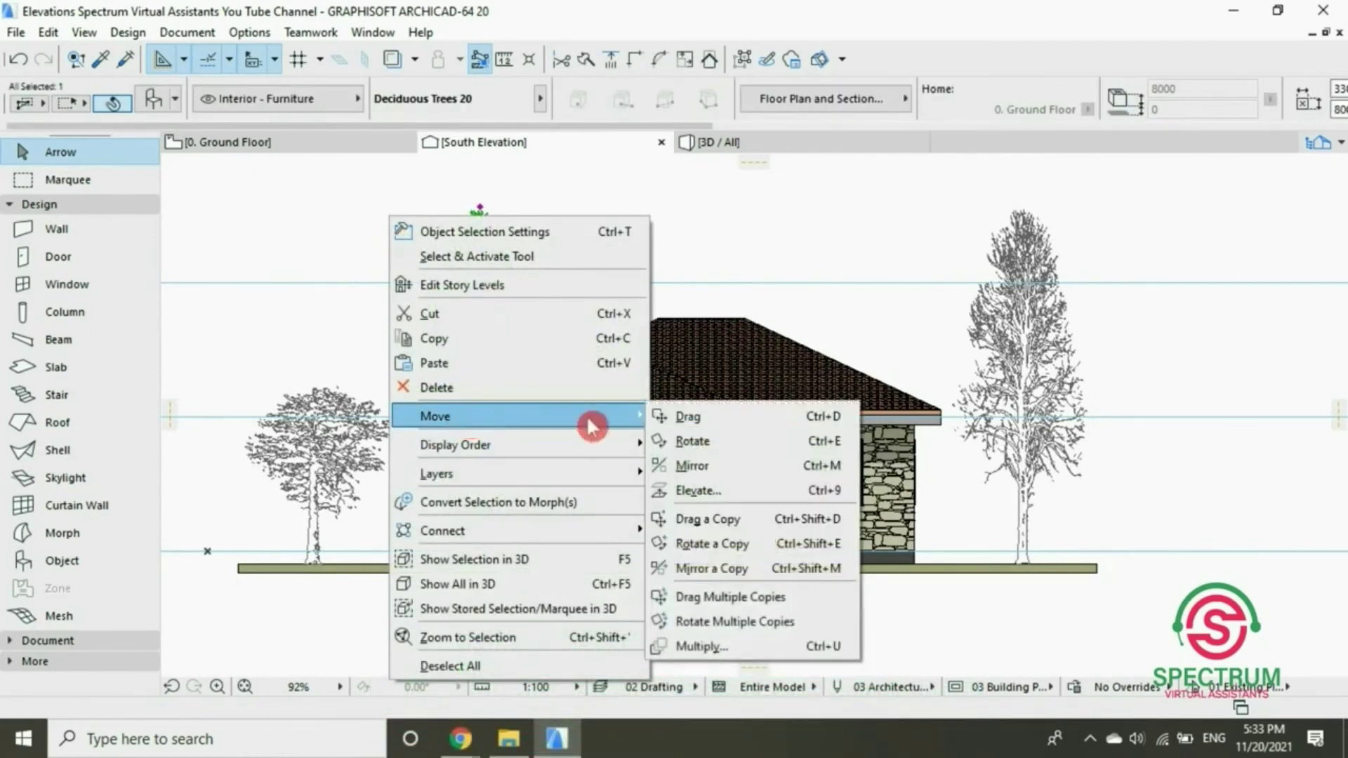
{"action": "left_click", "coordinate": [714, 520]}
{"action": "left_click", "coordinate": [496, 313]}
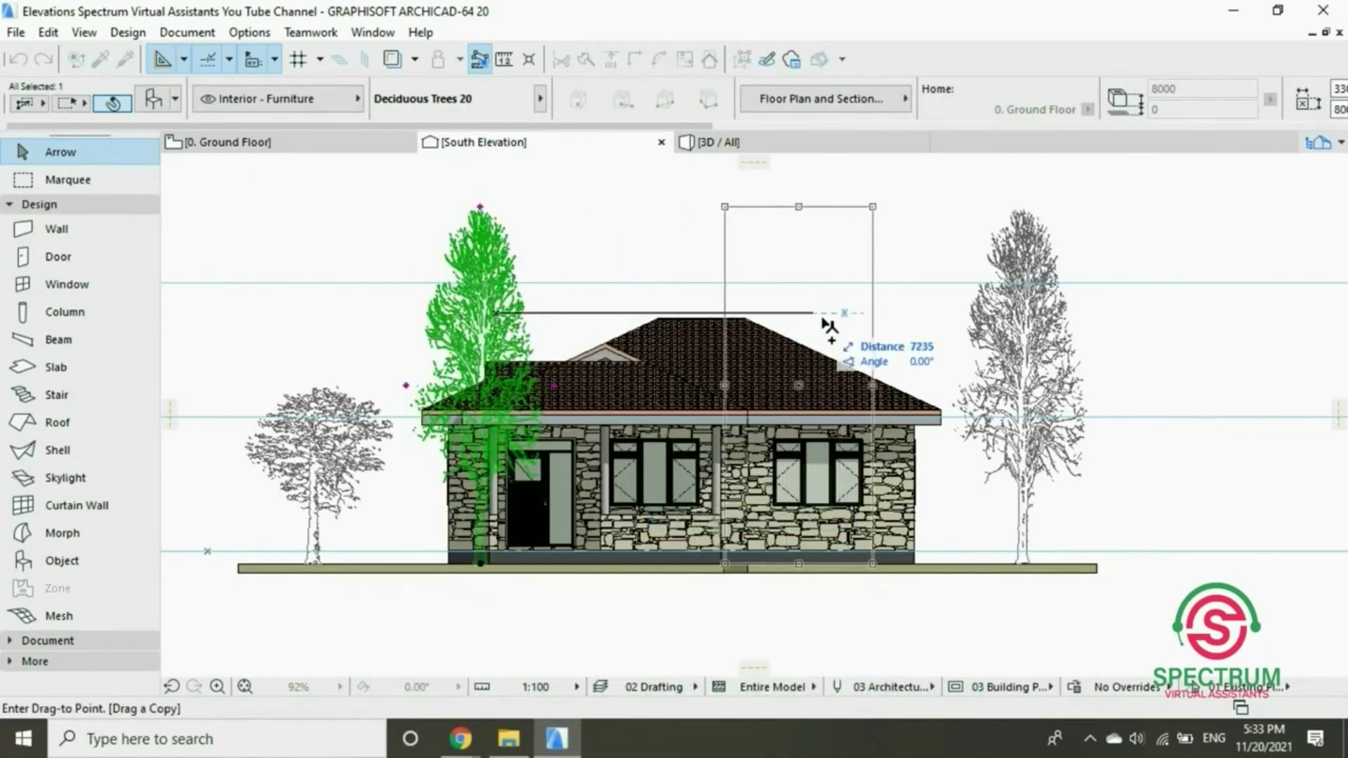
{"action": "key", "text": "Escape"}
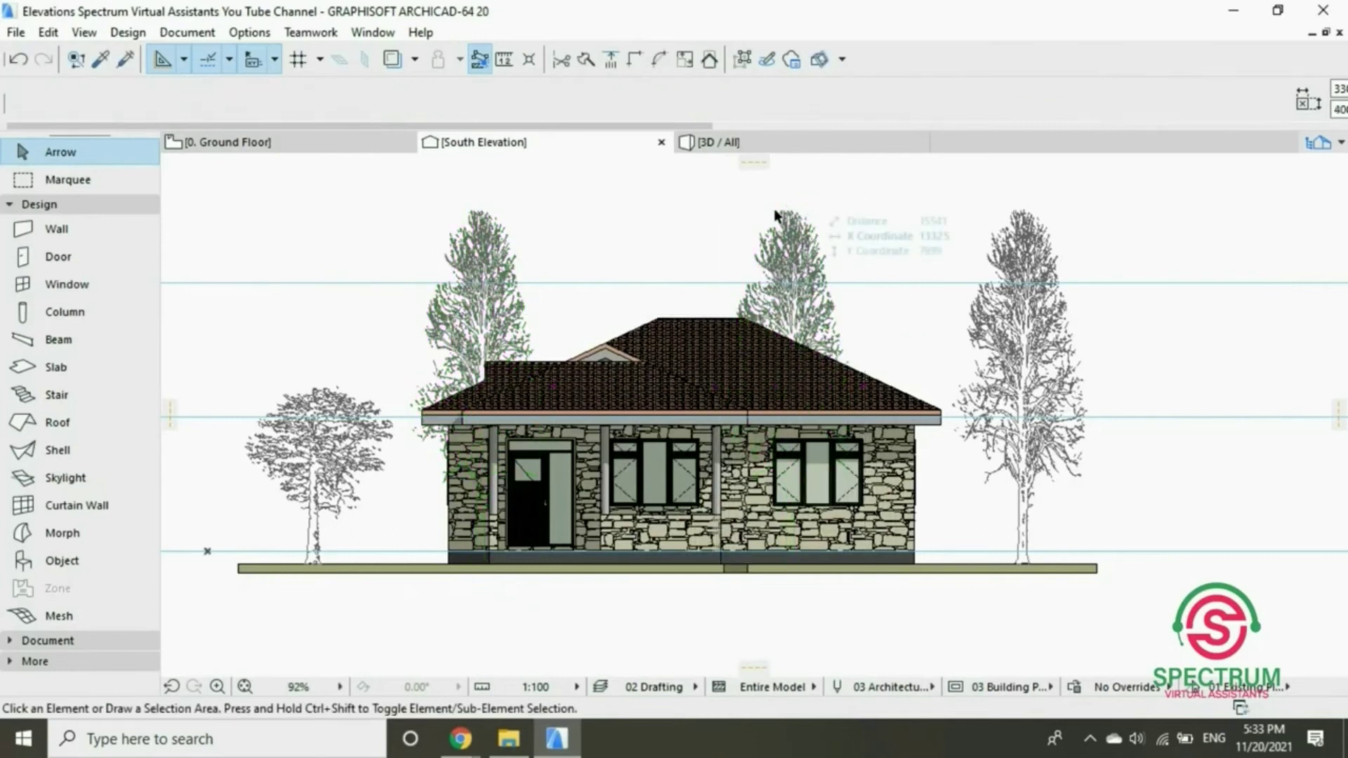
{"action": "scroll", "coordinate": [661, 321], "scroll_direction": "down", "scroll_amount": 2}
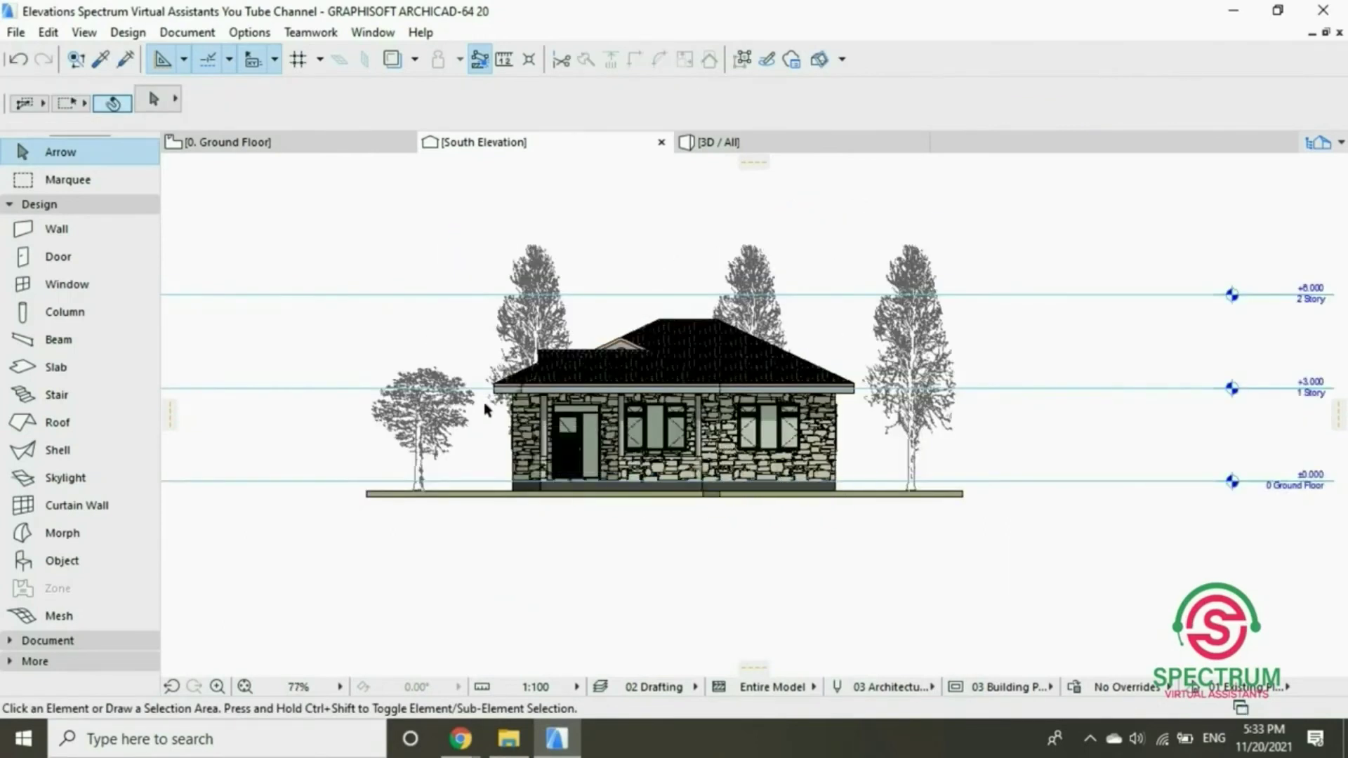
{"action": "scroll", "coordinate": [486, 407], "scroll_direction": "up", "scroll_amount": 1}
Search the object library for 'people' and pick Walking Couple Contour 20
{"action": "scroll", "coordinate": [486, 407], "scroll_direction": "up", "scroll_amount": 1}
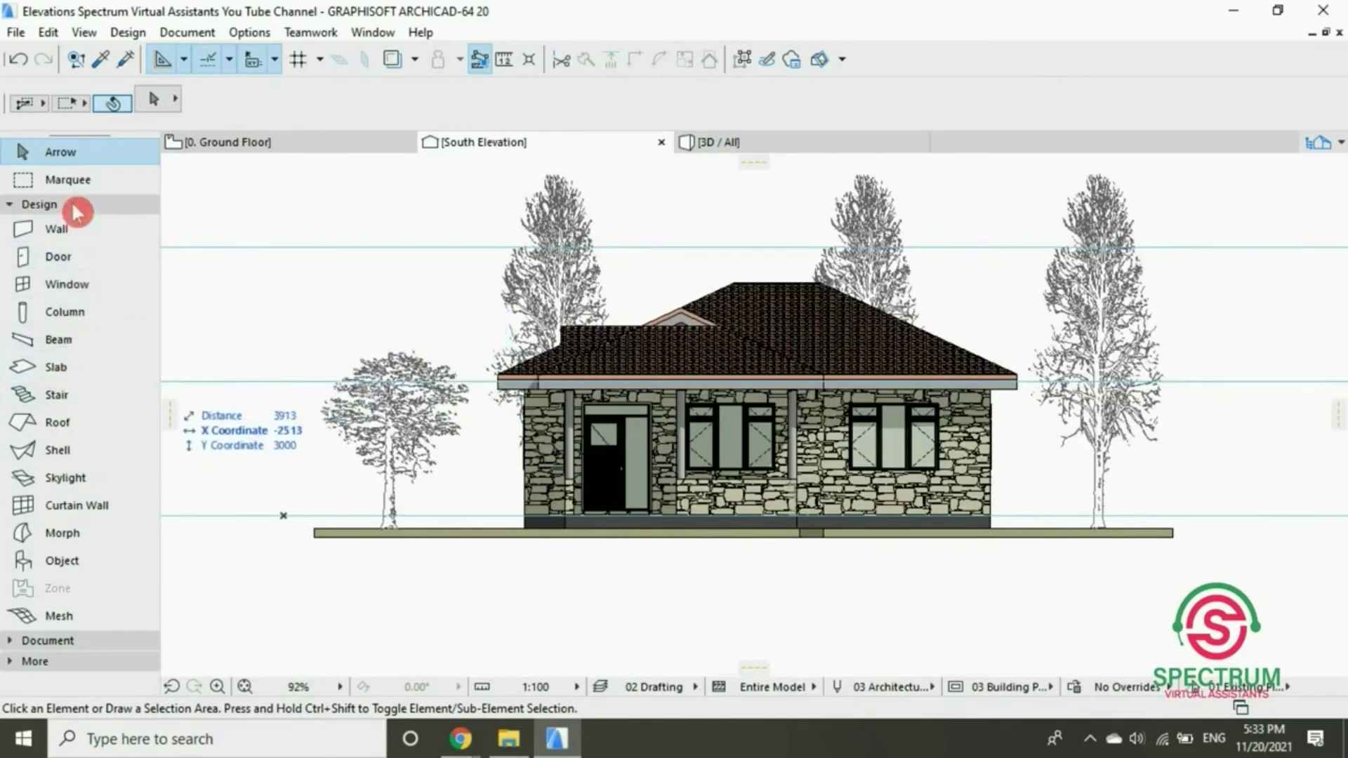
{"action": "double_click", "coordinate": [73, 563]}
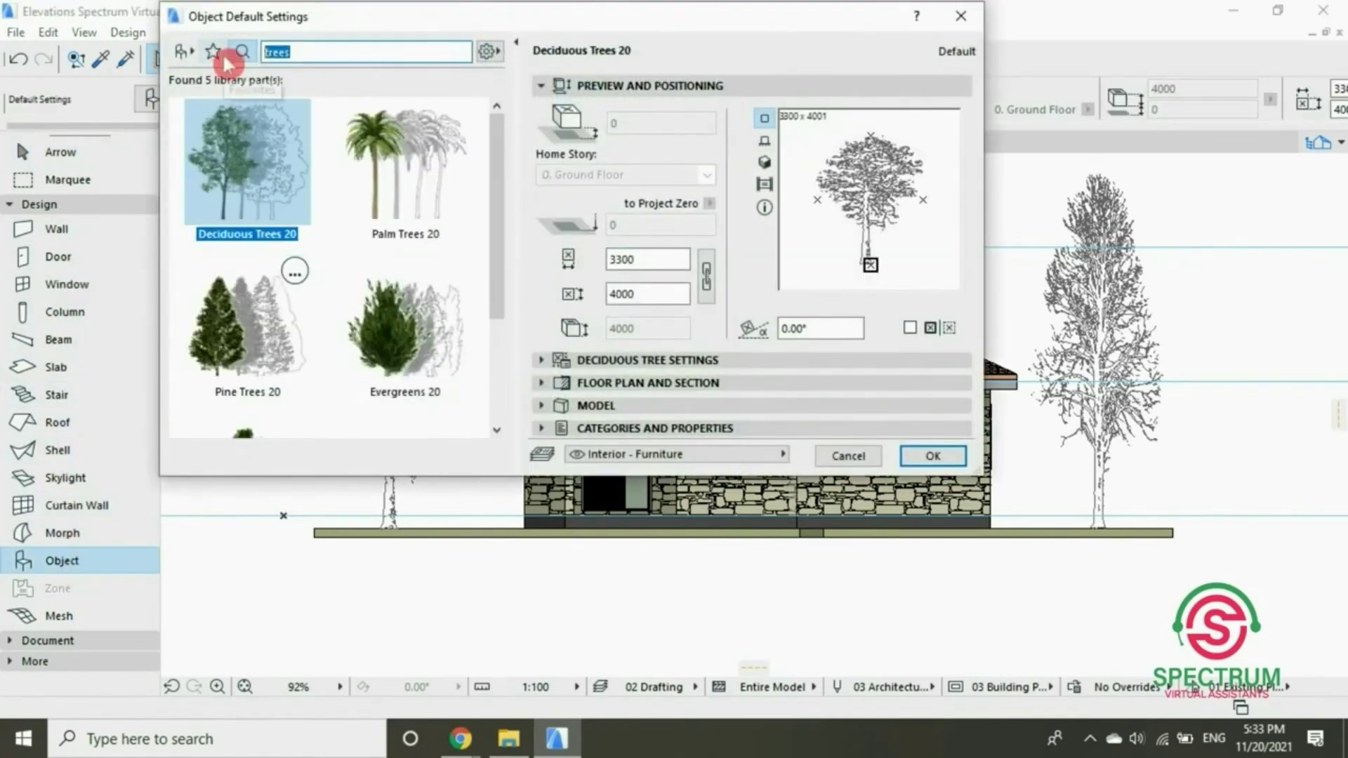
{"action": "type", "text": "people"}
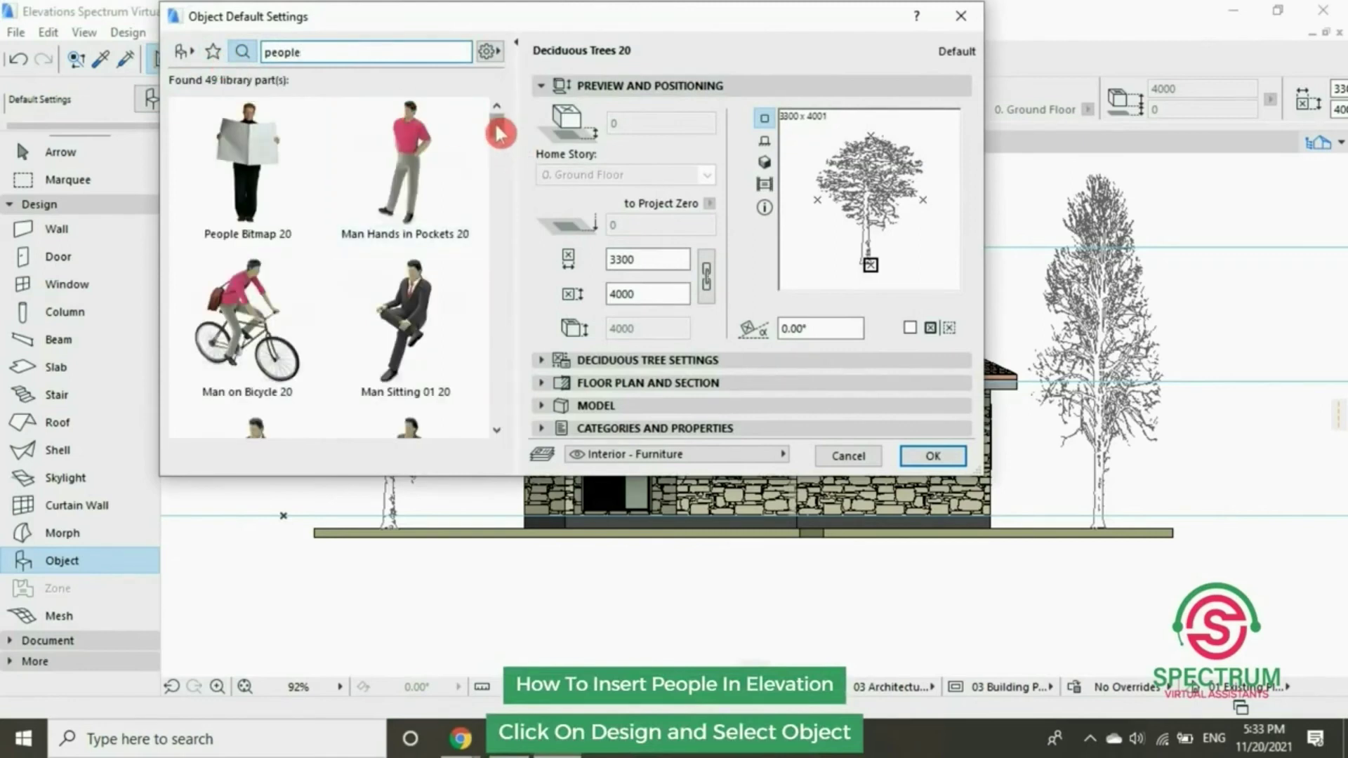
{"action": "left_click", "coordinate": [495, 165]}
{"action": "left_click_drag", "start_coordinate": [494, 166], "coordinate": [504, 226]}
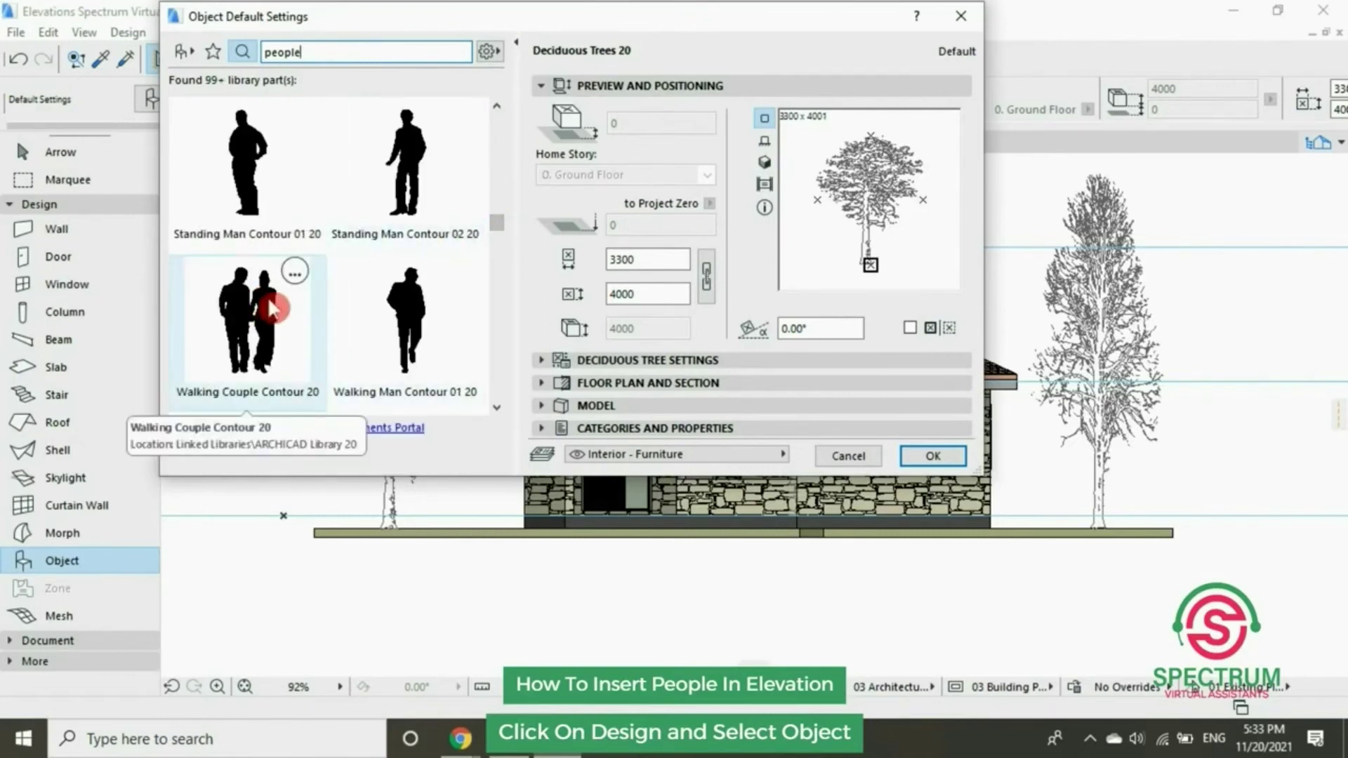
{"action": "left_click", "coordinate": [261, 296]}
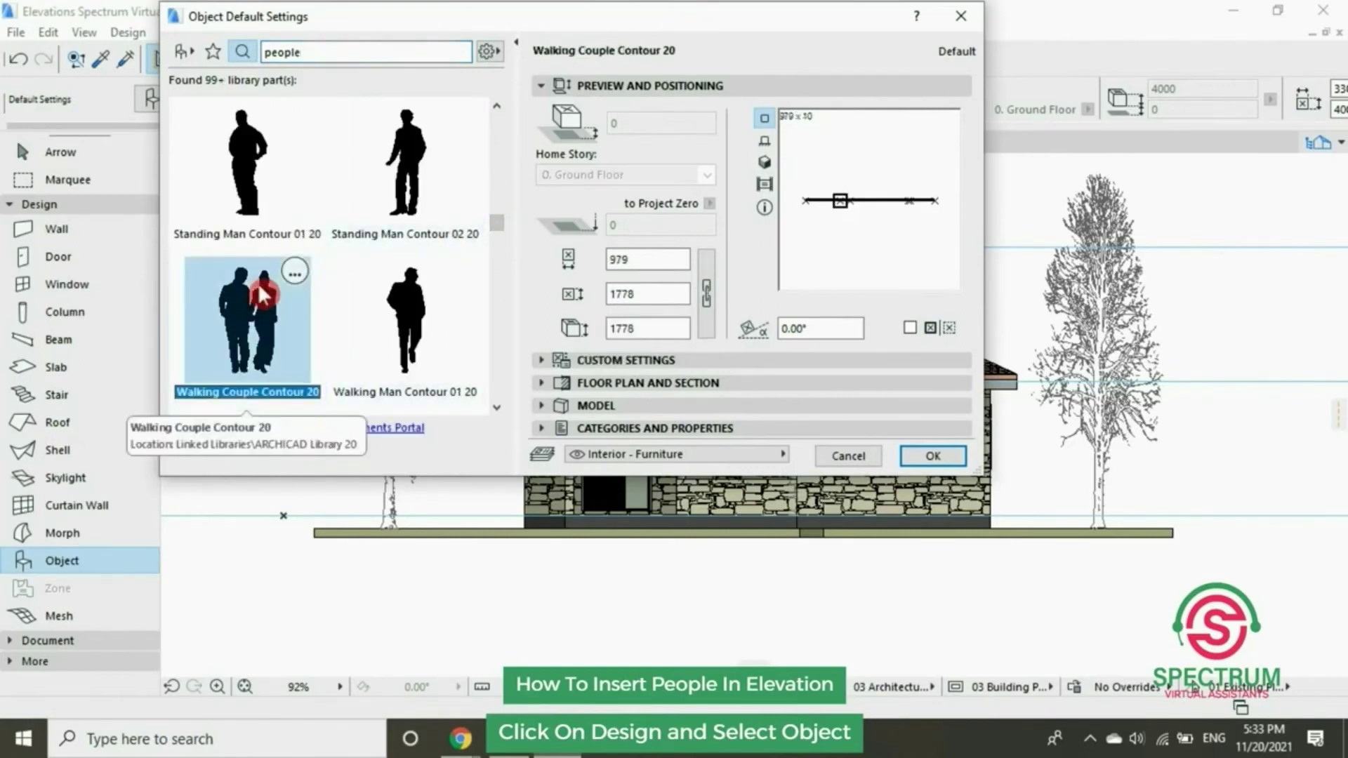
Check Custom Settings, confirm, and place the walking couple beside the left tree
{"action": "left_click", "coordinate": [641, 362]}
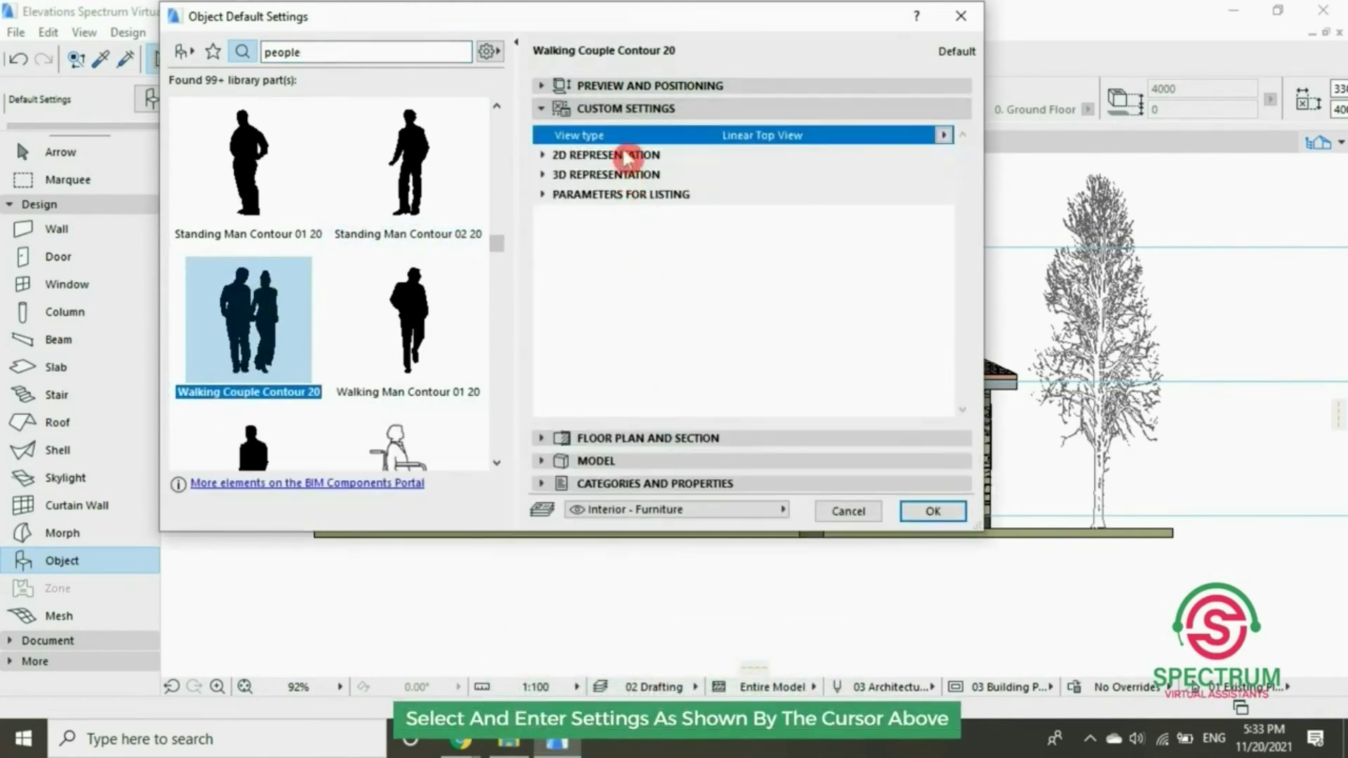
{"action": "left_click", "coordinate": [627, 156]}
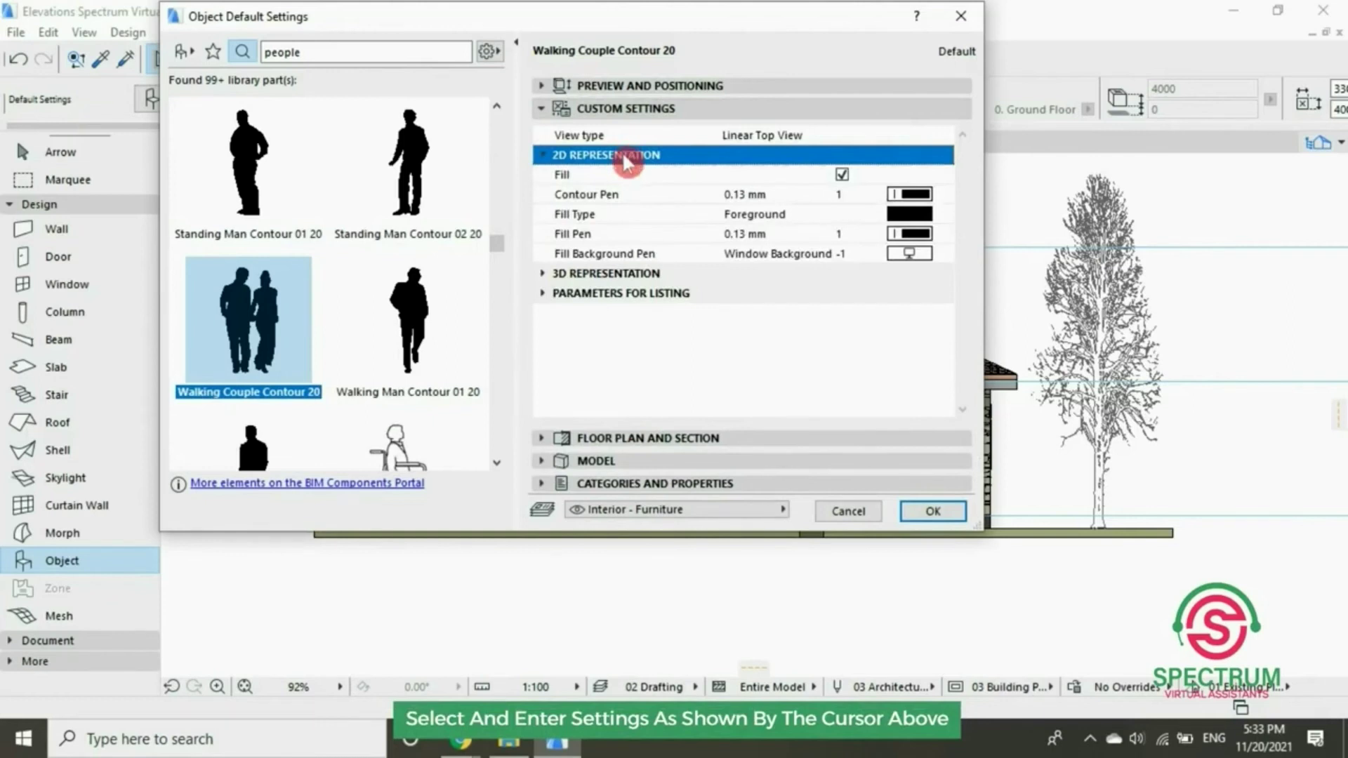
{"action": "left_click", "coordinate": [633, 109]}
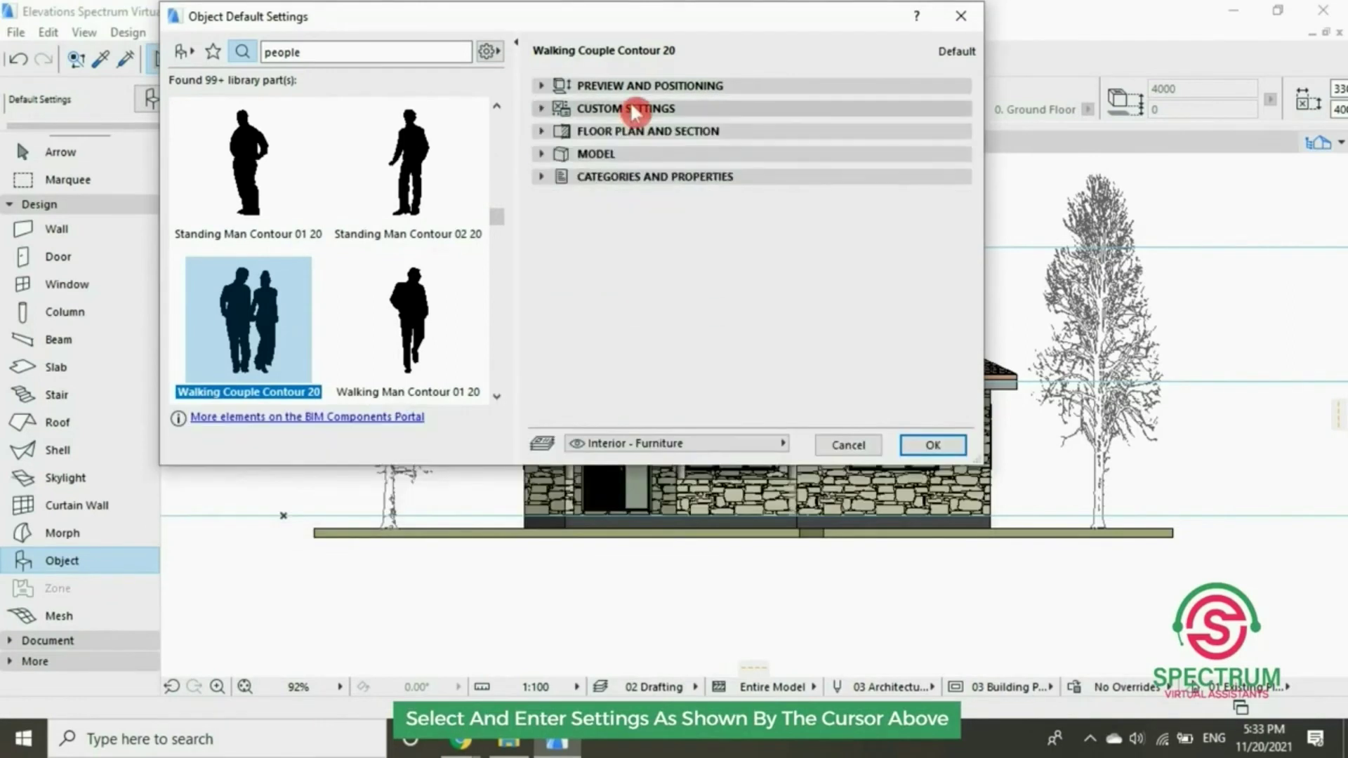
{"action": "left_click", "coordinate": [934, 447]}
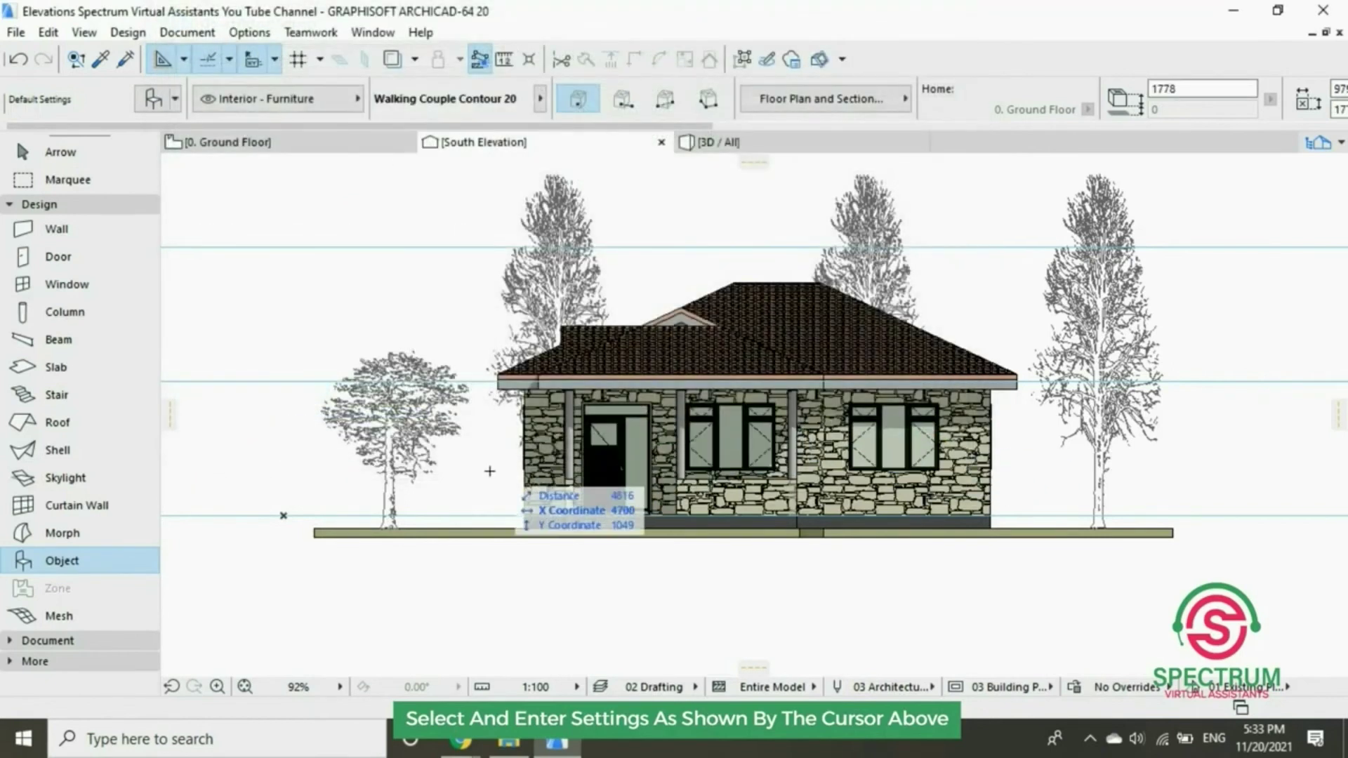
{"action": "left_click", "coordinate": [444, 519]}
{"action": "scroll", "coordinate": [447, 510], "scroll_direction": "up", "scroll_amount": 2}
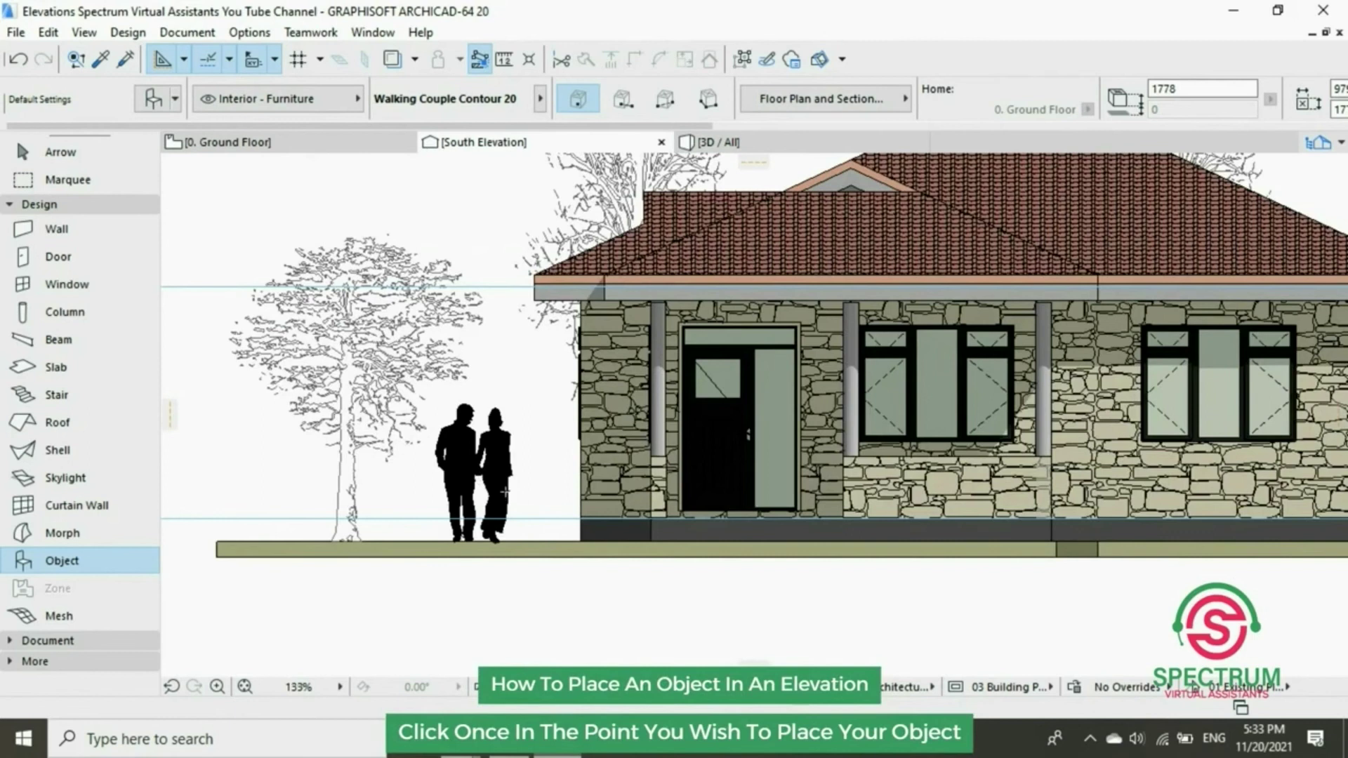
{"action": "scroll", "coordinate": [506, 493], "scroll_direction": "down", "scroll_amount": 2}
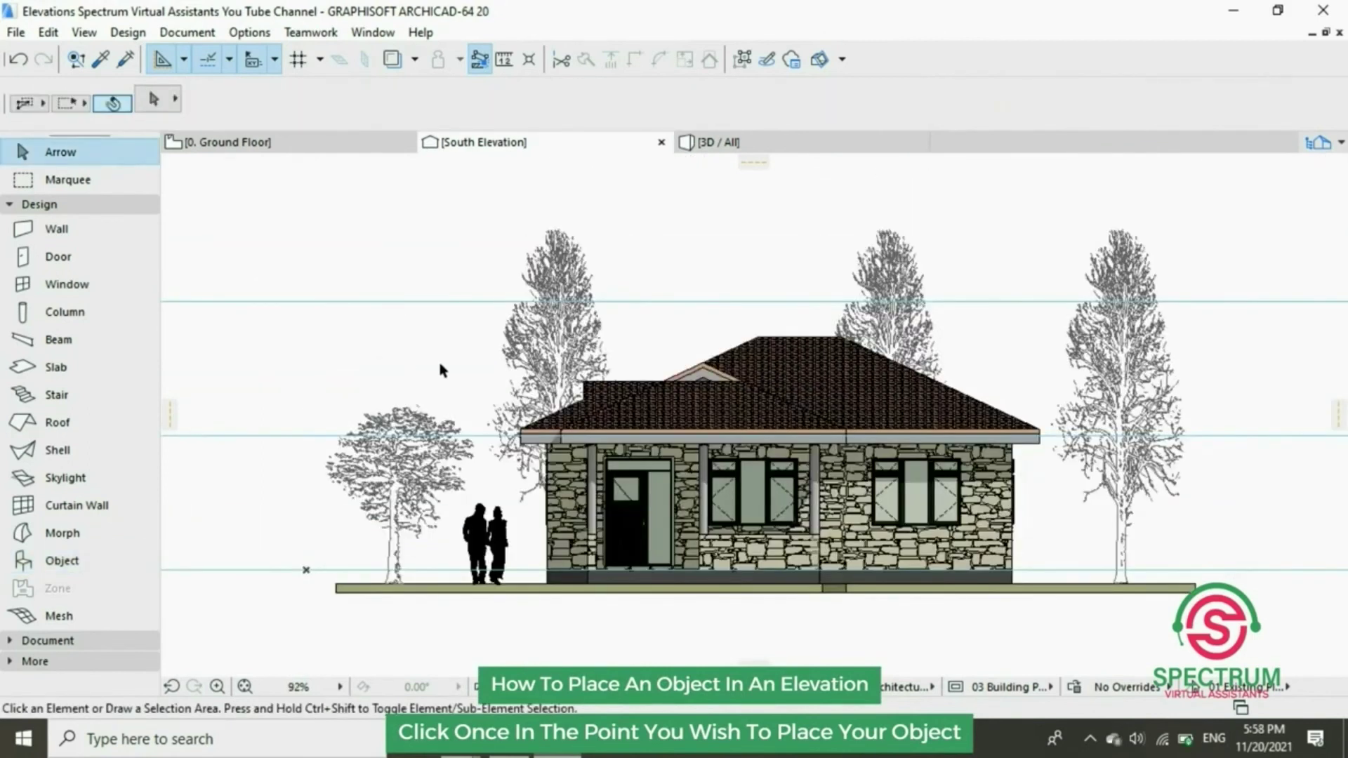
{"action": "scroll", "coordinate": [365, 557], "scroll_direction": "up", "scroll_amount": 1}
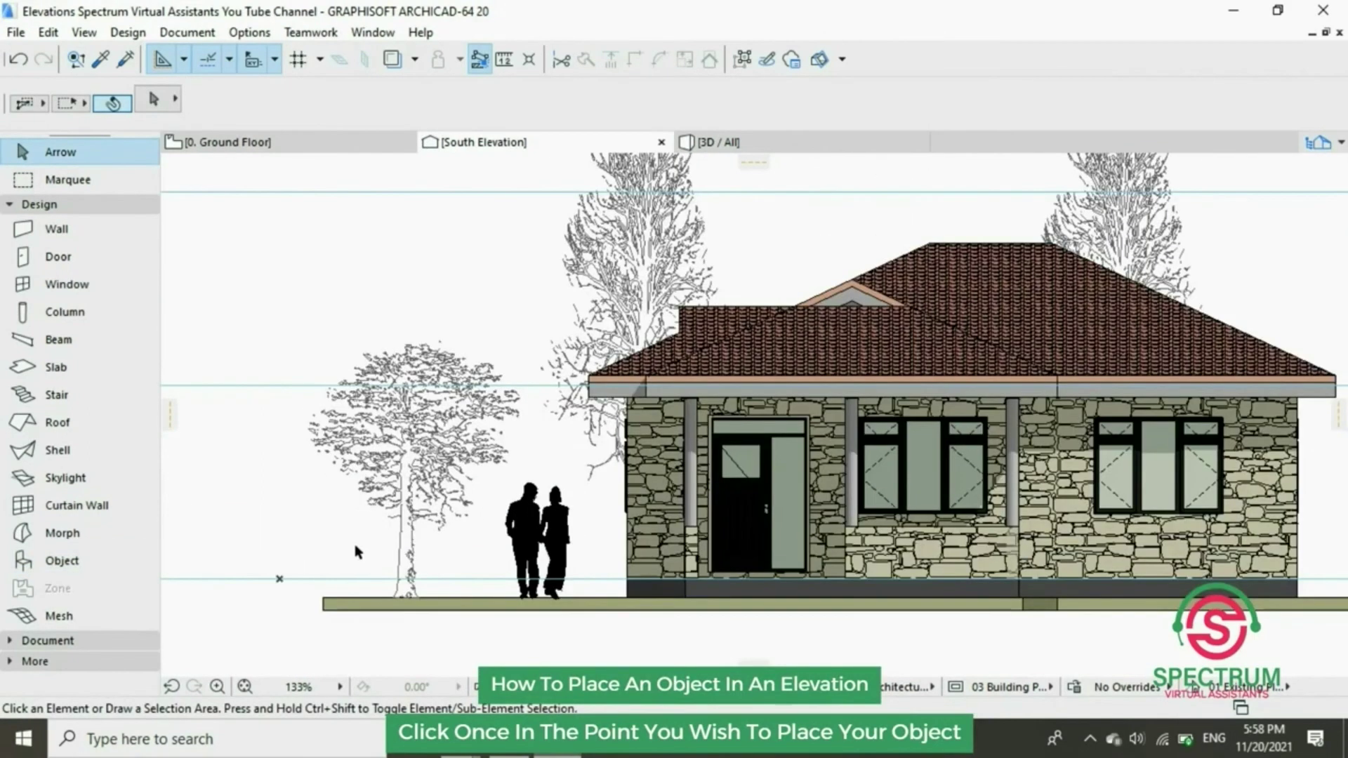
Open the Object tool's default settings and search the library for 'car'
{"action": "left_click", "coordinate": [57, 205]}
{"action": "left_click", "coordinate": [54, 204]}
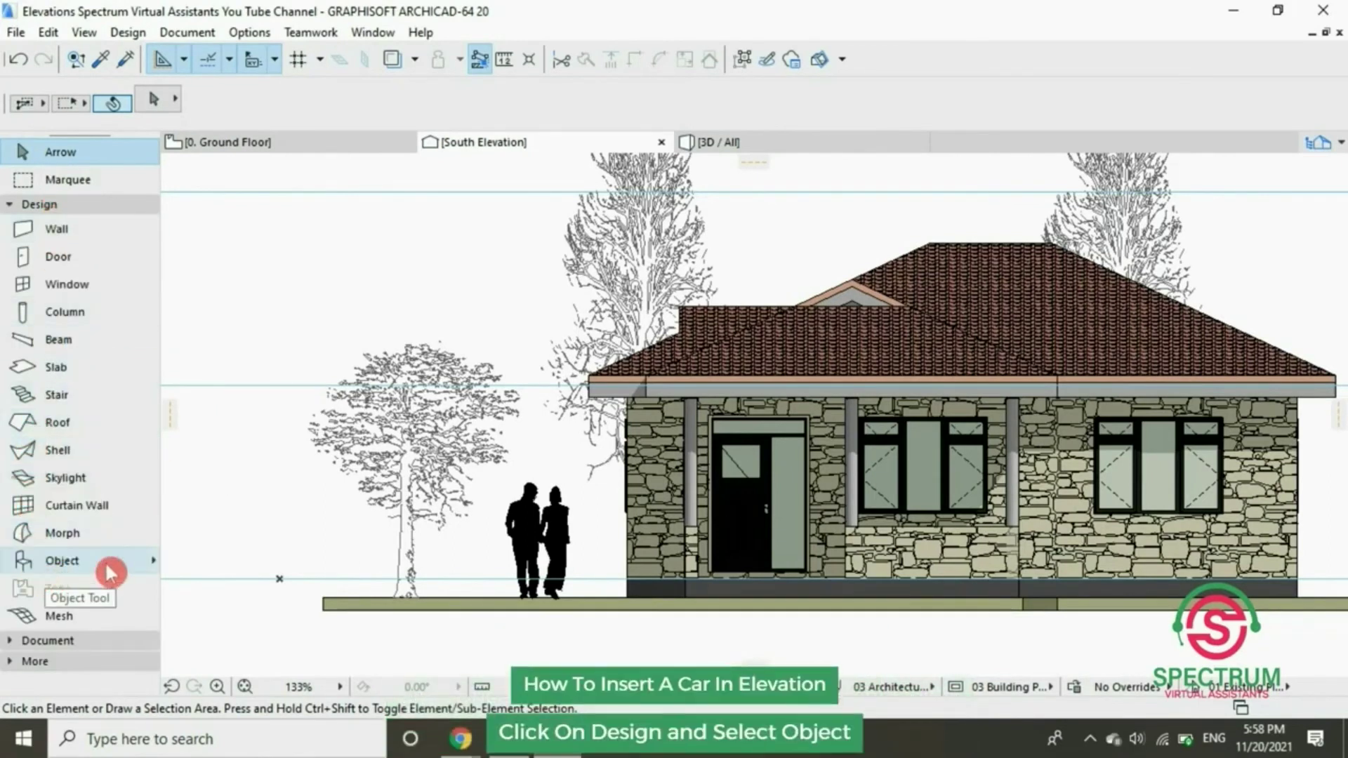
{"action": "left_click", "coordinate": [42, 564]}
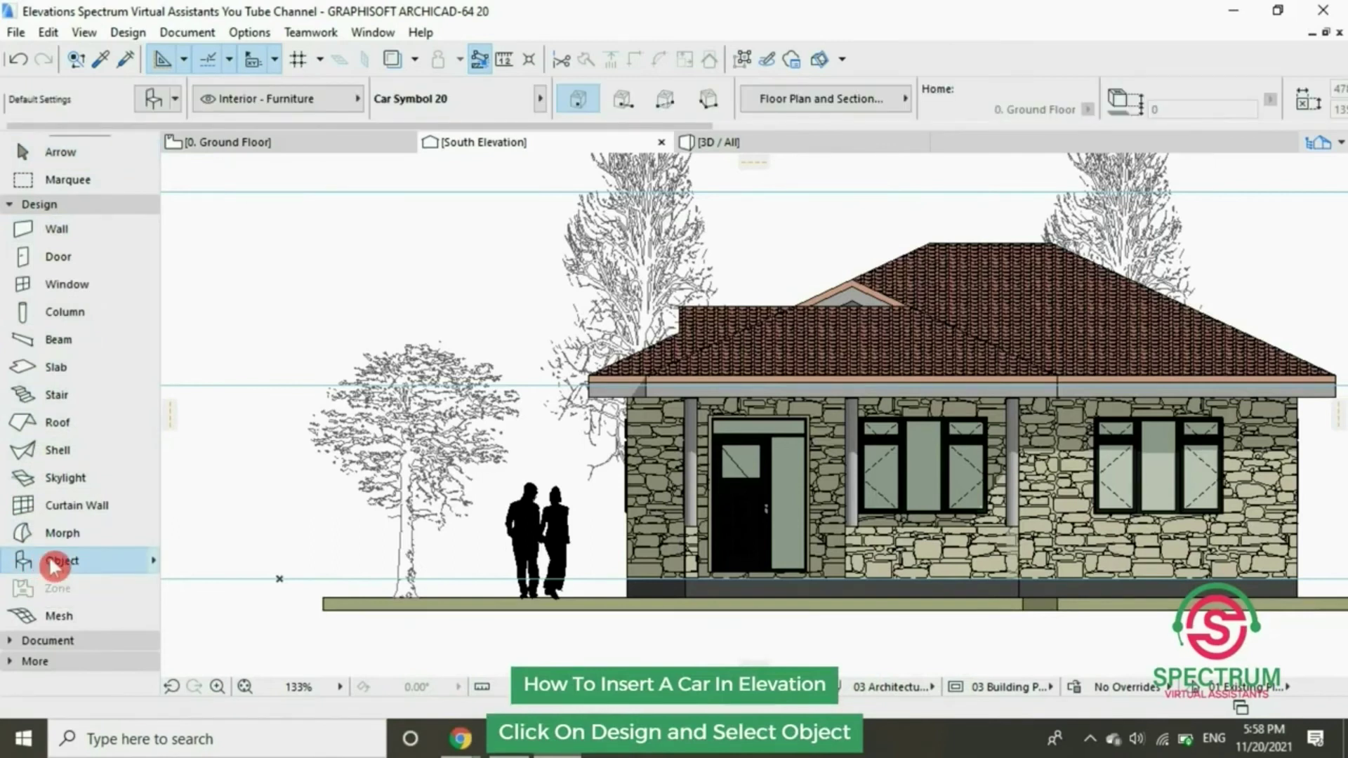
{"action": "double_click", "coordinate": [66, 562]}
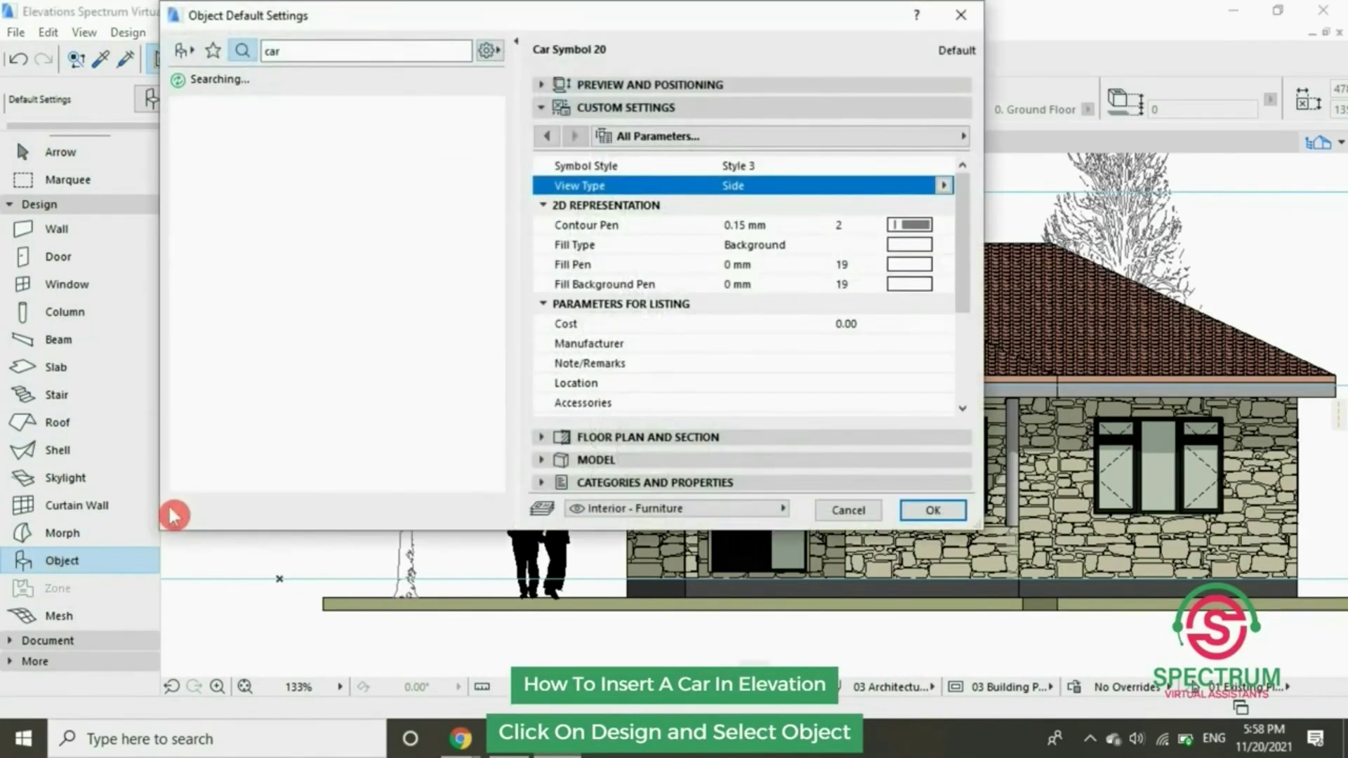
{"action": "left_click", "coordinate": [273, 53]}
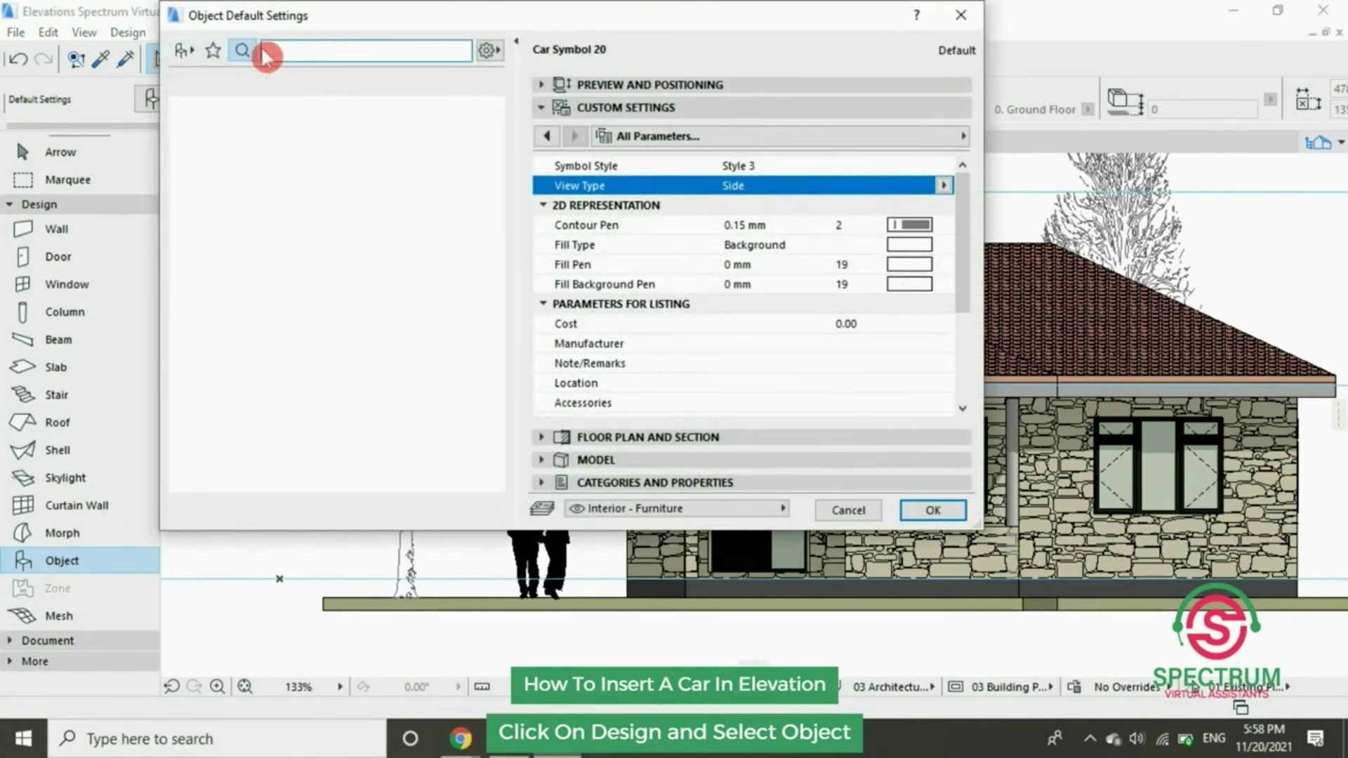
{"action": "type", "text": "car"}
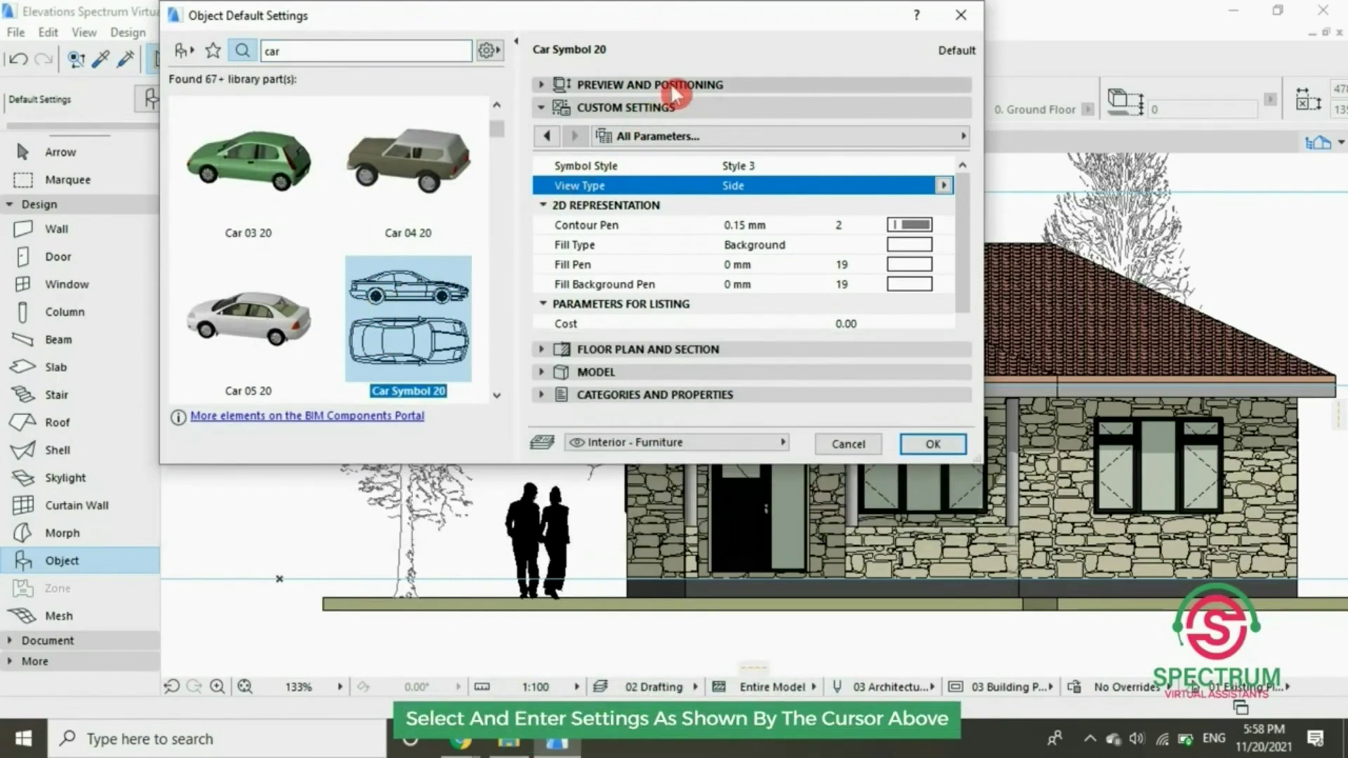
Set Car Symbol 20 to View Type Side and confirm the settings
{"action": "left_click", "coordinate": [671, 84]}
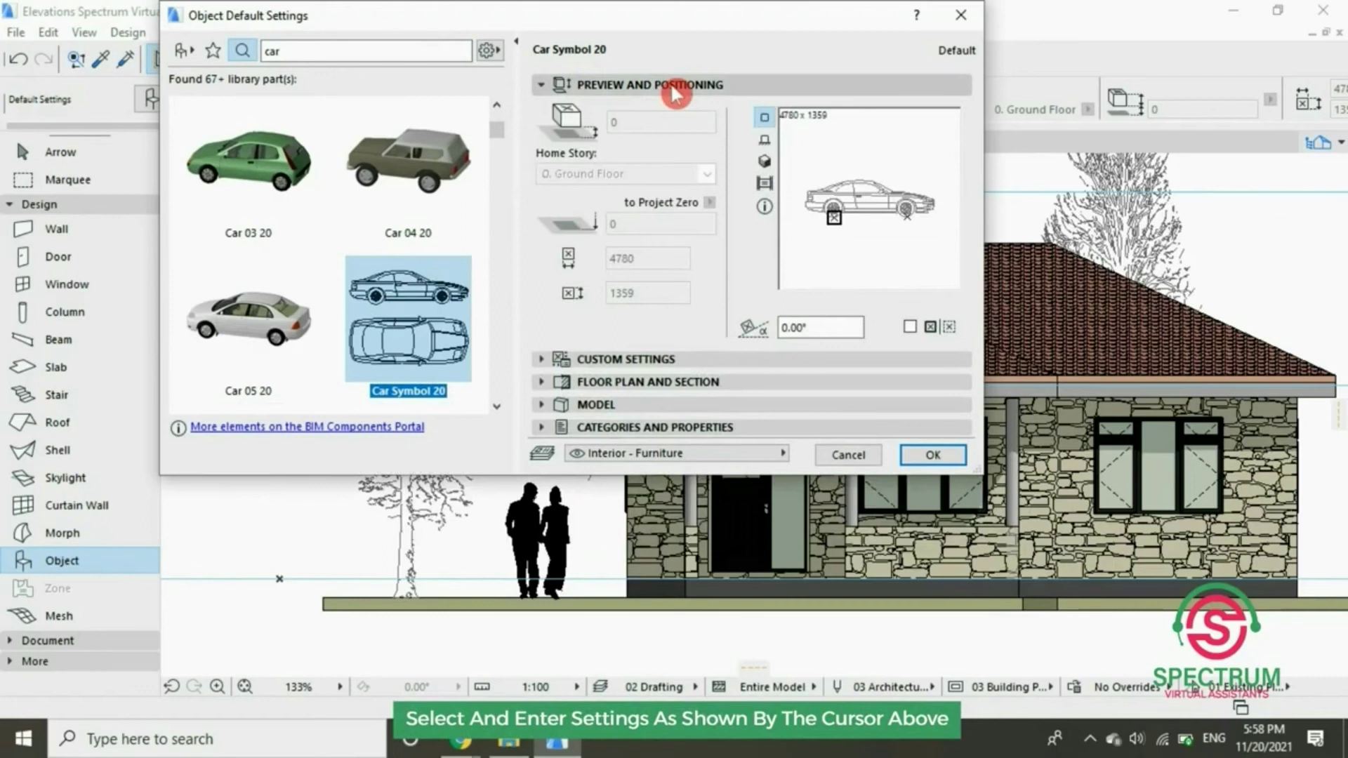
{"action": "left_click", "coordinate": [672, 84]}
{"action": "left_click", "coordinate": [660, 109]}
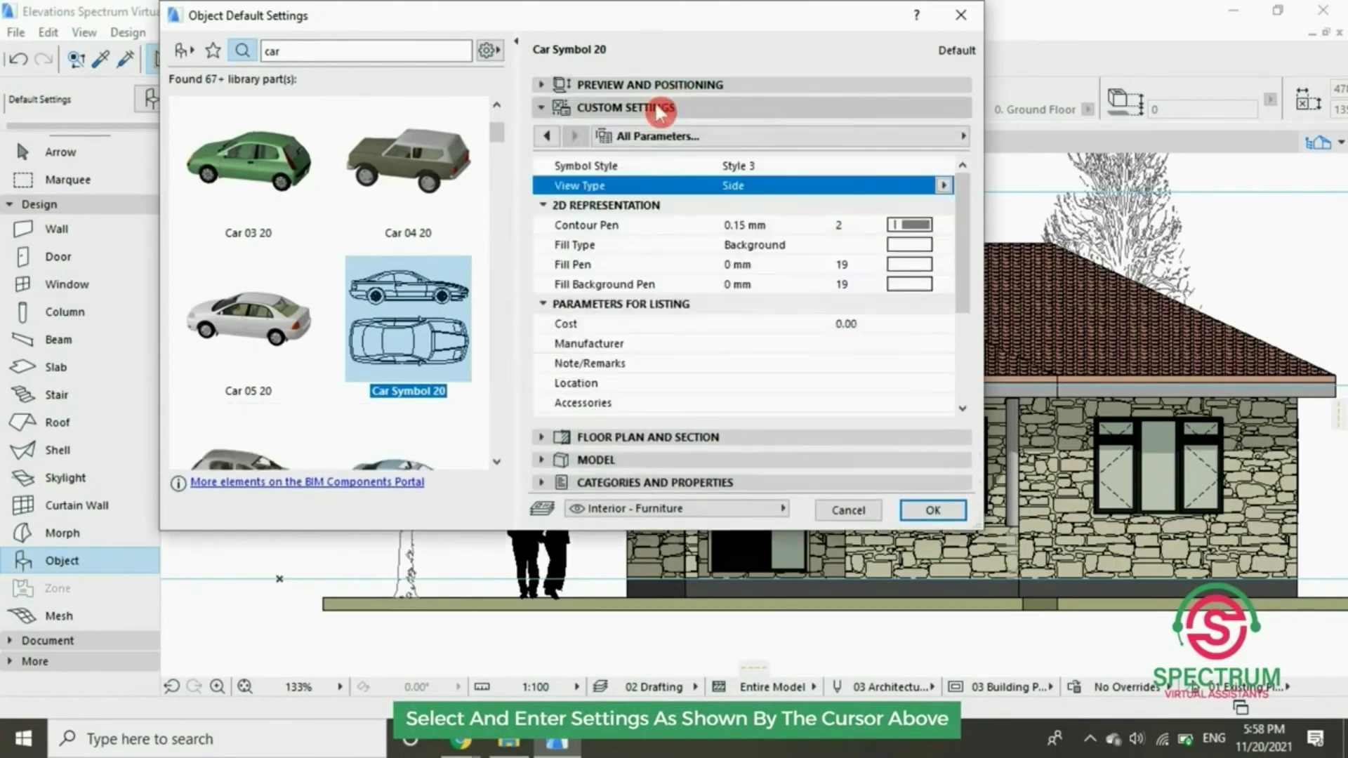
{"action": "left_click", "coordinate": [808, 138]}
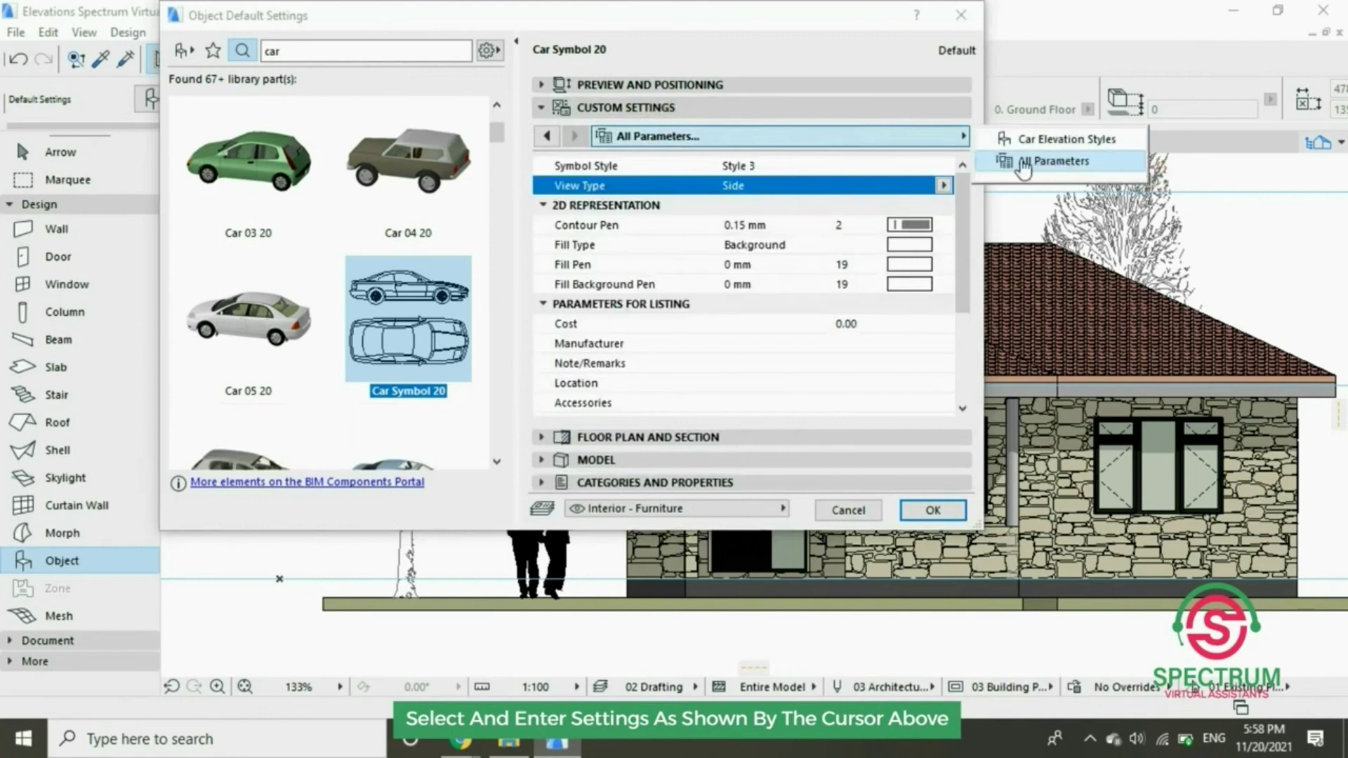
{"action": "left_click", "coordinate": [883, 155]}
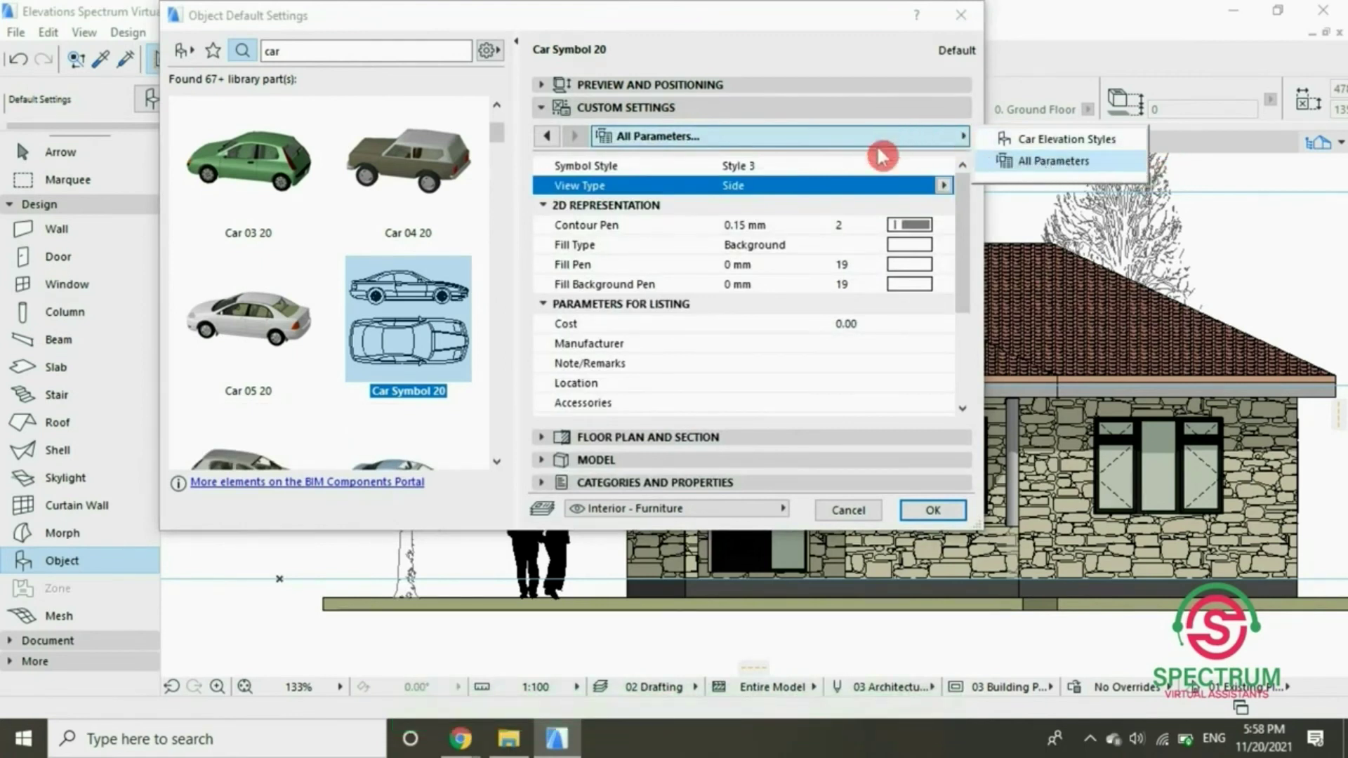
{"action": "left_click", "coordinate": [940, 188]}
{"action": "left_click", "coordinate": [943, 186]}
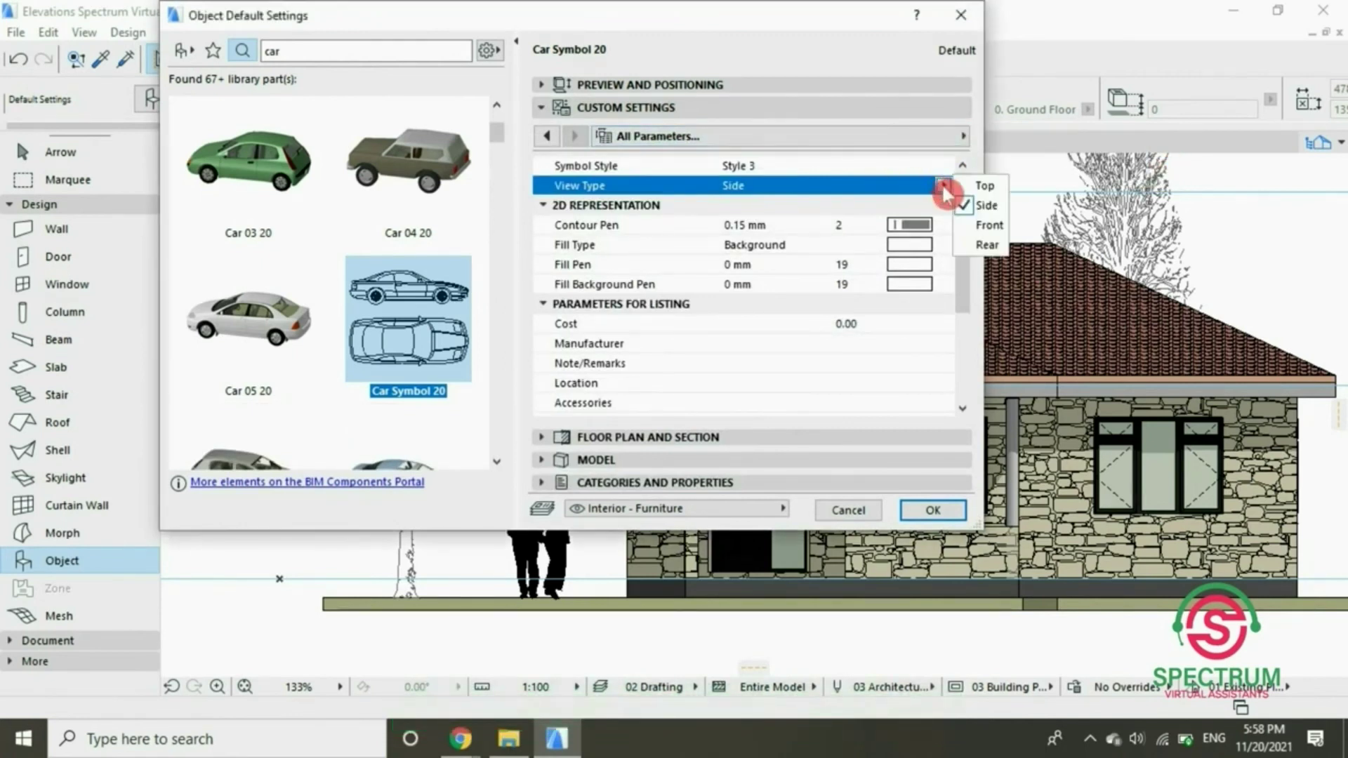
{"action": "left_click", "coordinate": [987, 210]}
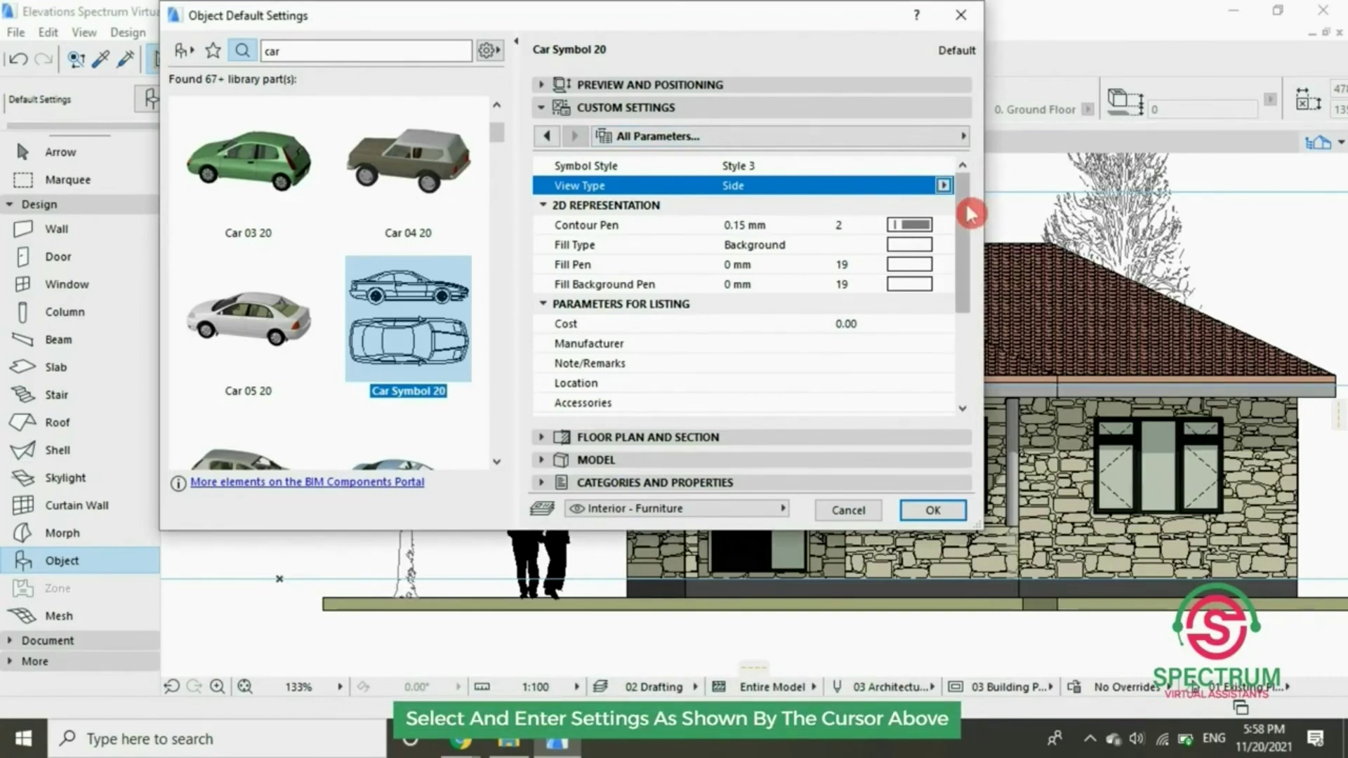
{"action": "left_click", "coordinate": [858, 144]}
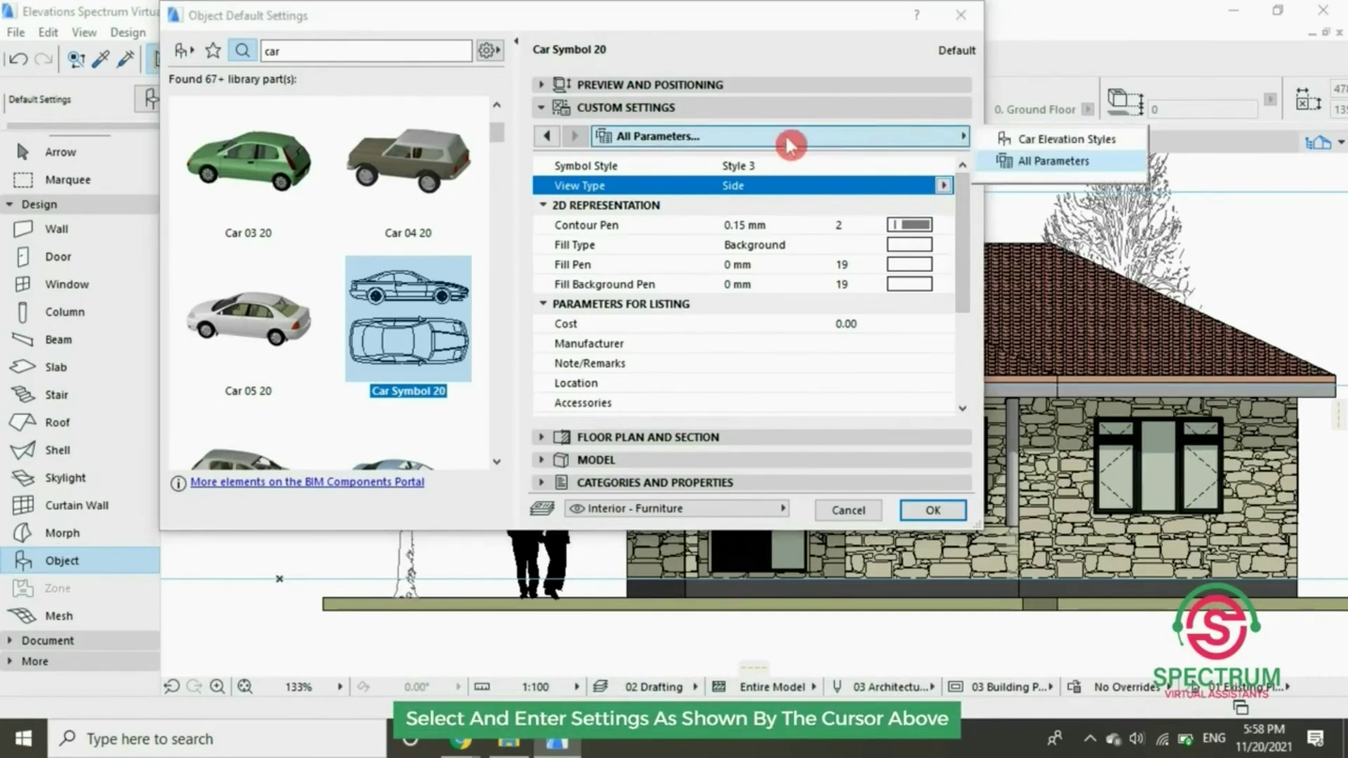
{"action": "left_click", "coordinate": [769, 116]}
{"action": "left_click", "coordinate": [770, 116]}
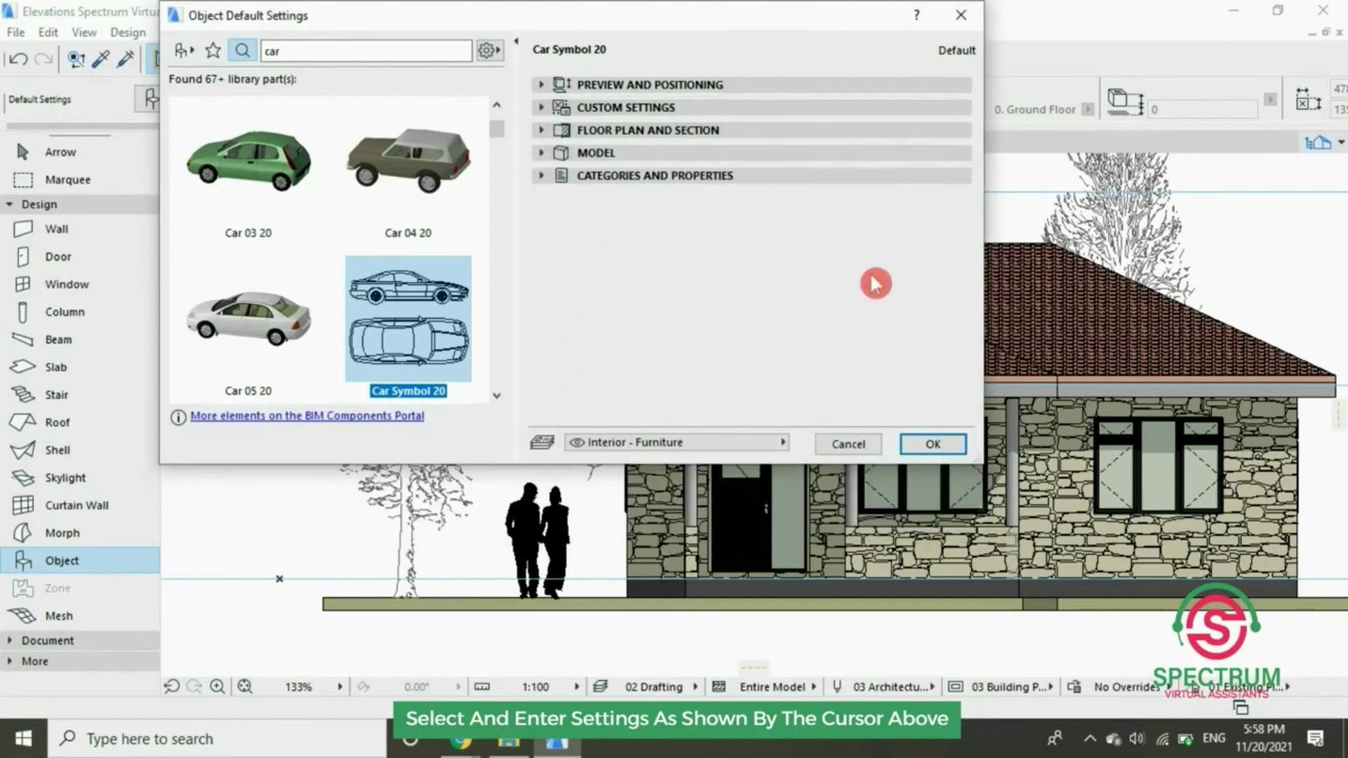
{"action": "left_click", "coordinate": [920, 447]}
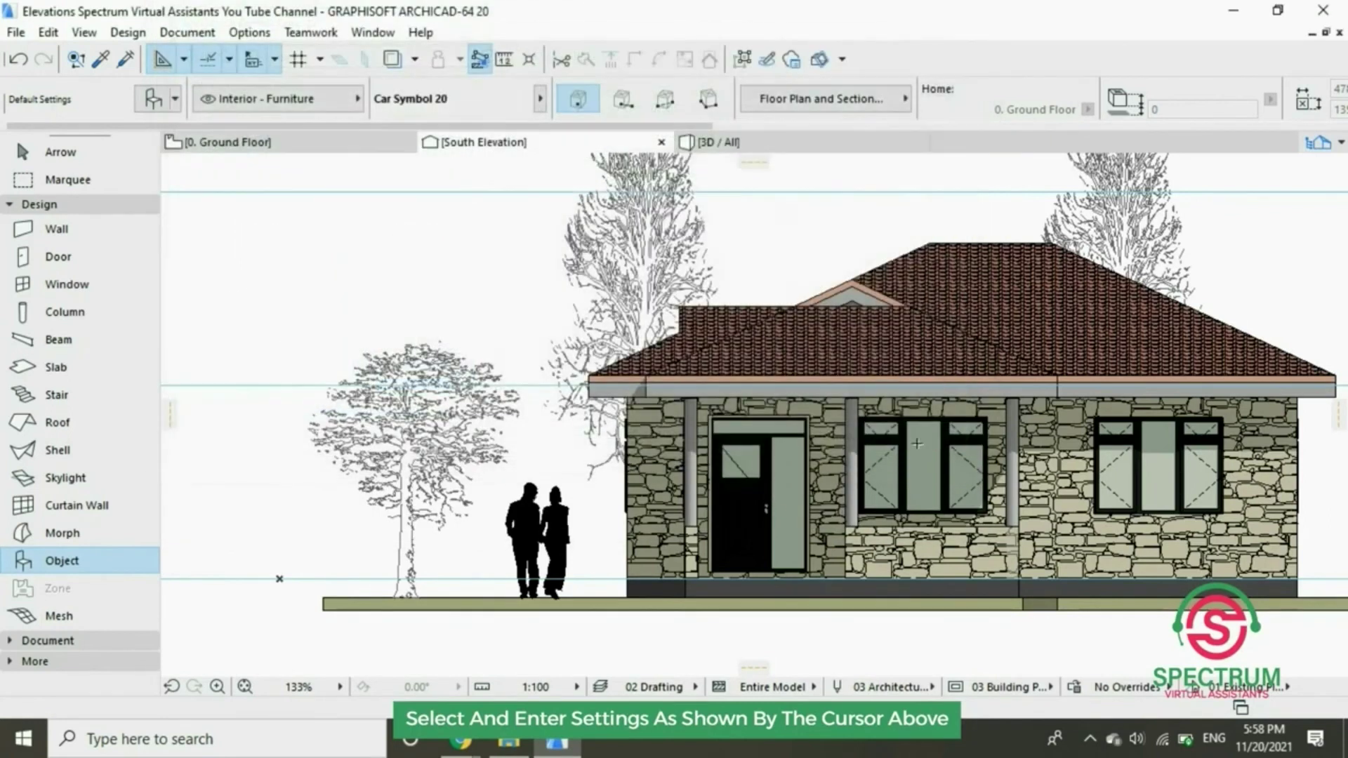
Place the car outline on the ground left of the house and select it
{"action": "left_click", "coordinate": [365, 569]}
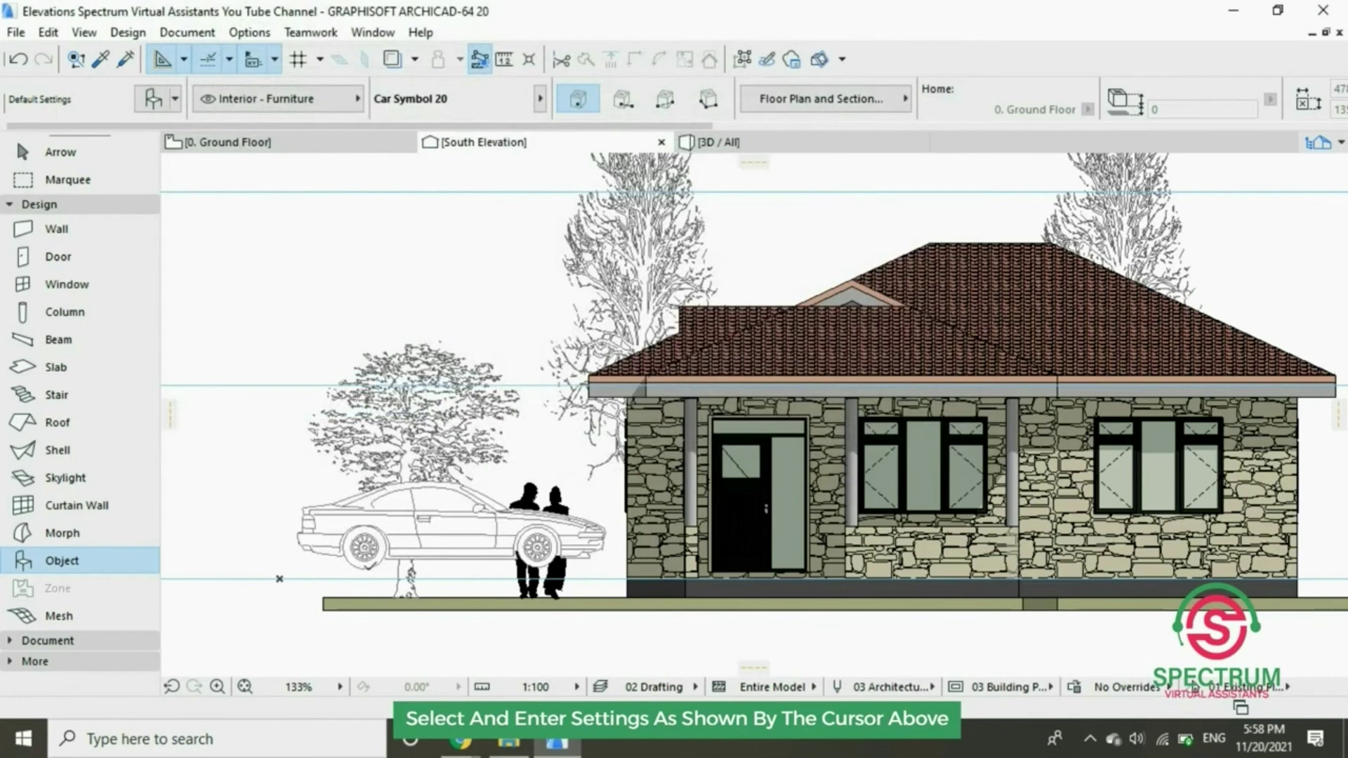
{"action": "scroll", "coordinate": [365, 562], "scroll_direction": "up", "scroll_amount": 4}
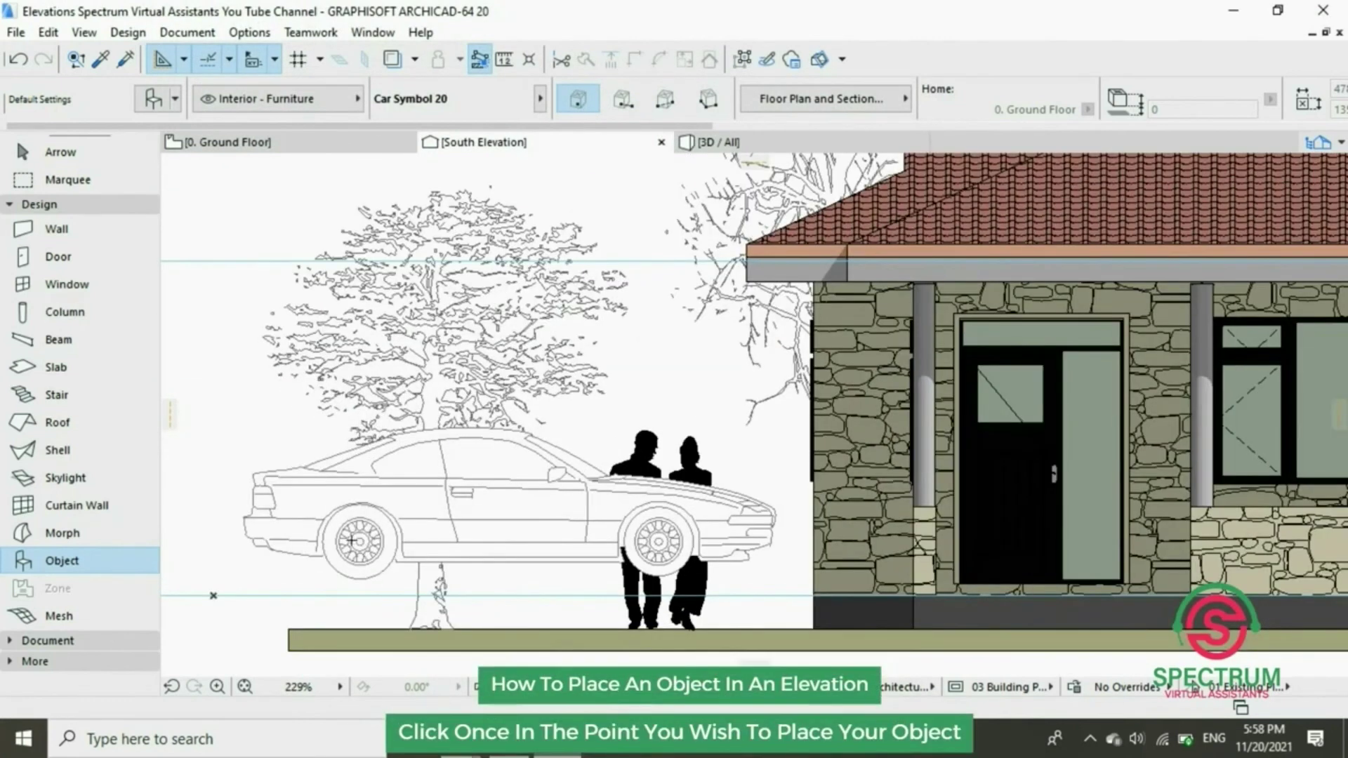
{"action": "key", "text": "Escape"}
{"action": "left_click_drag", "start_coordinate": [418, 524], "coordinate": [445, 575]}
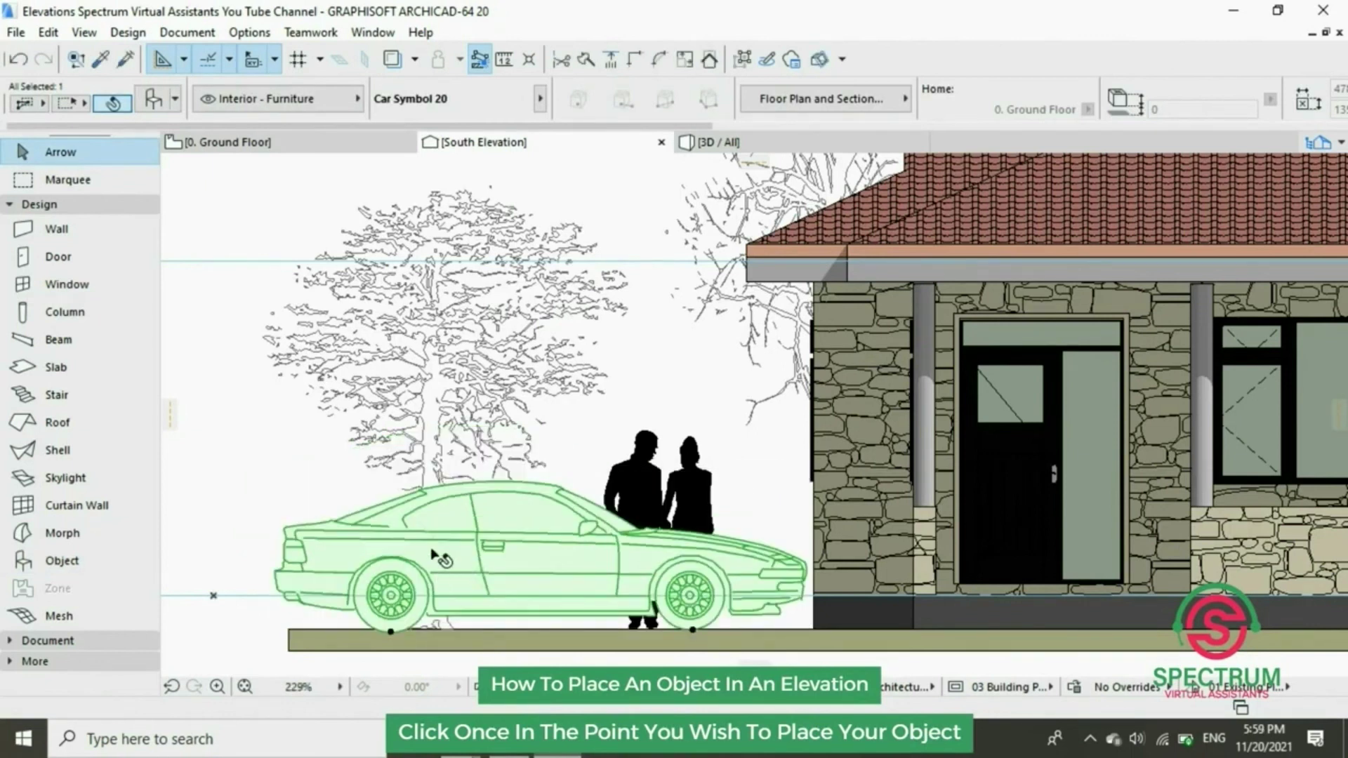
Send the Car Symbol 20 backward so the walking couple draws in front of it
{"action": "left_click", "coordinate": [435, 555]}
{"action": "key", "text": "Escape"}
{"action": "left_click", "coordinate": [339, 494]}
{"action": "left_click", "coordinate": [365, 552]}
{"action": "right_click", "coordinate": [366, 553]}
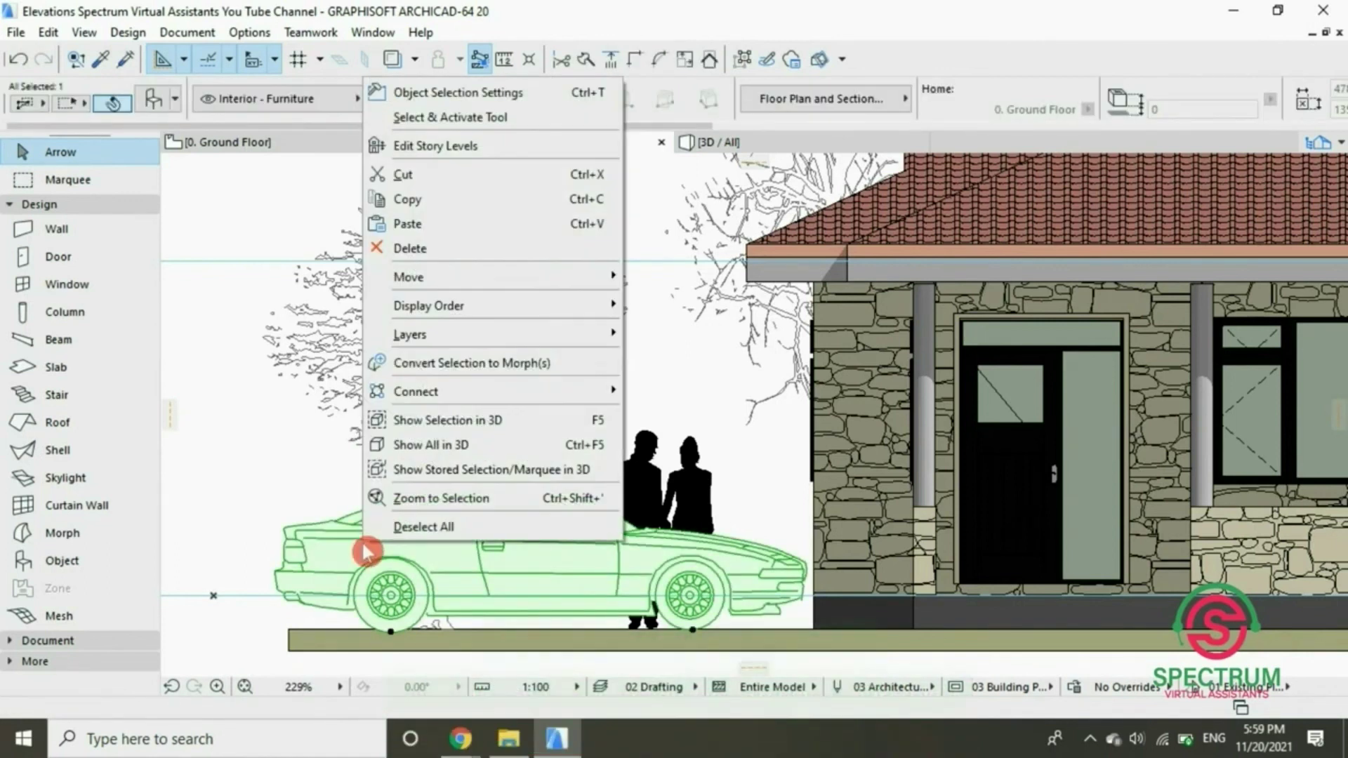
{"action": "mouse_move", "coordinate": [419, 316]}
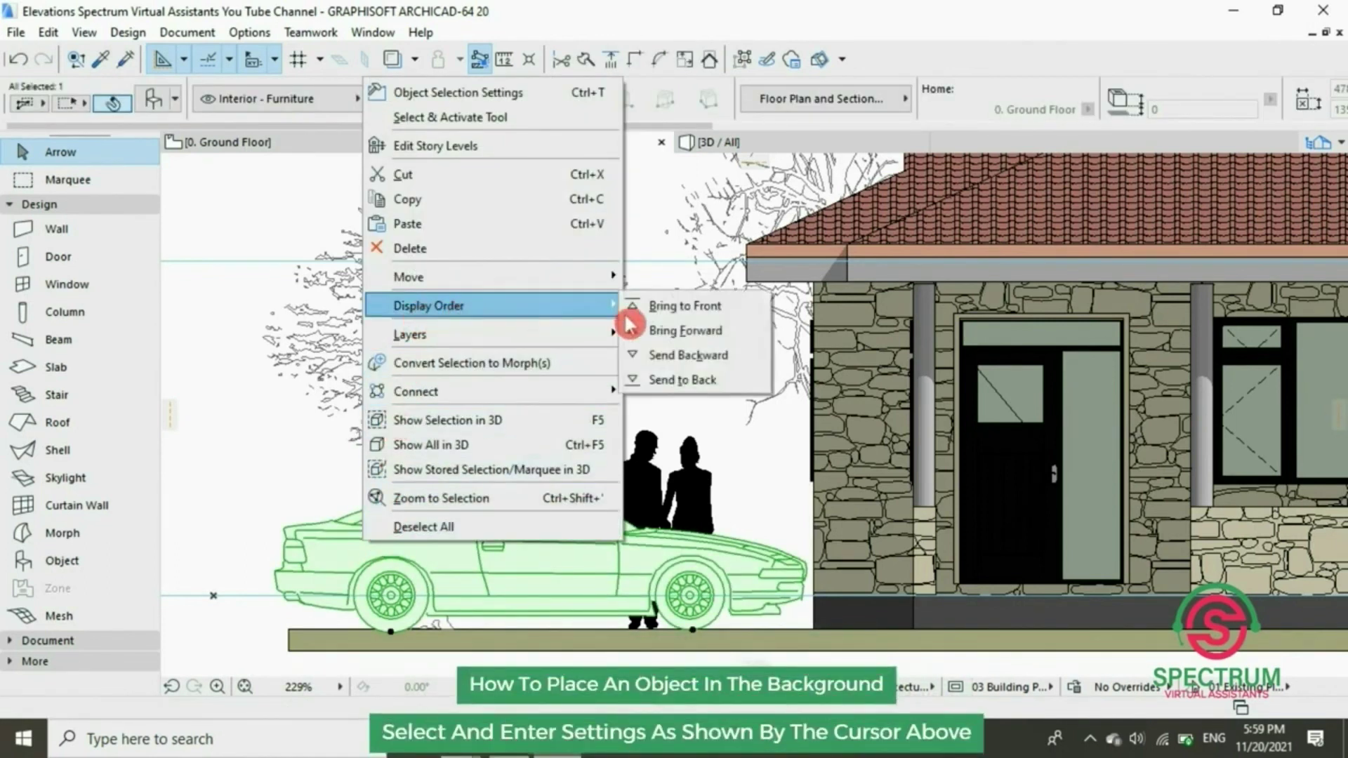
{"action": "left_click", "coordinate": [681, 357]}
{"action": "left_click", "coordinate": [288, 447]}
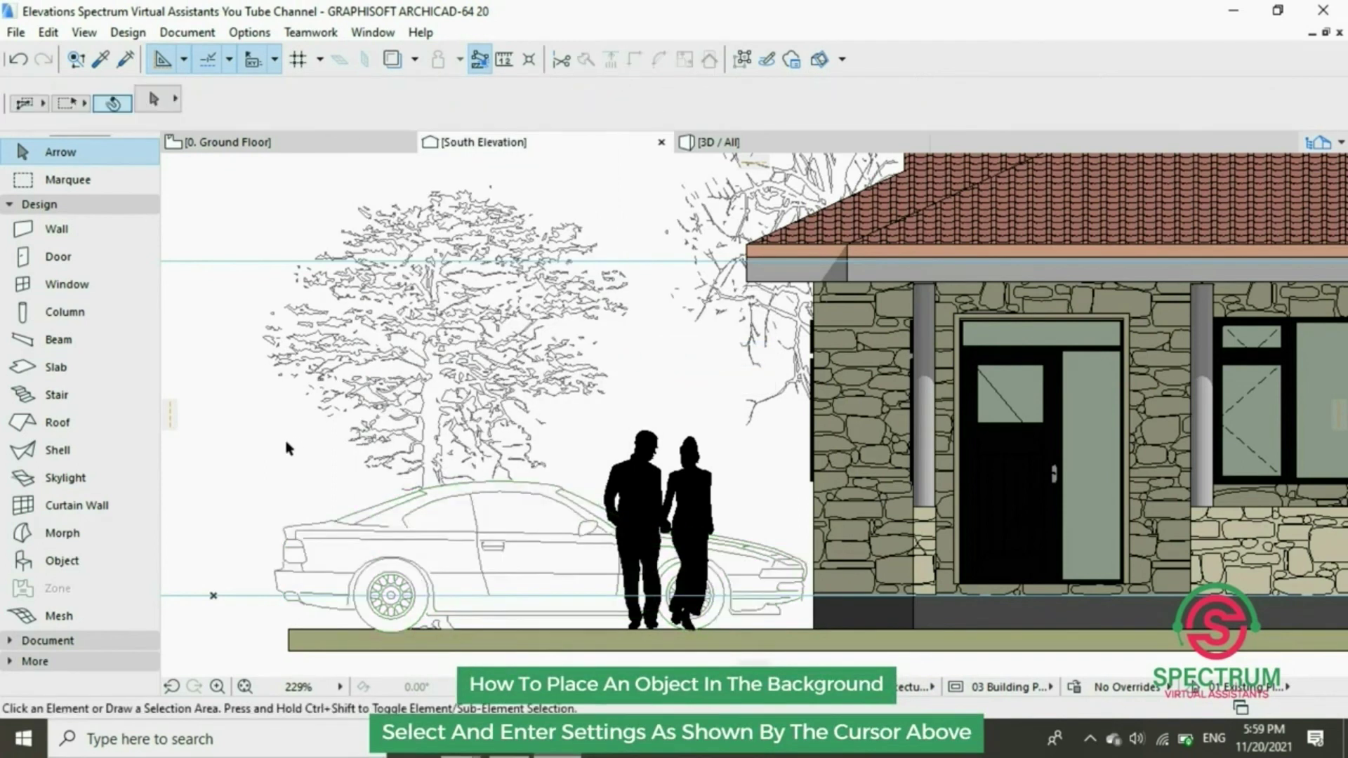